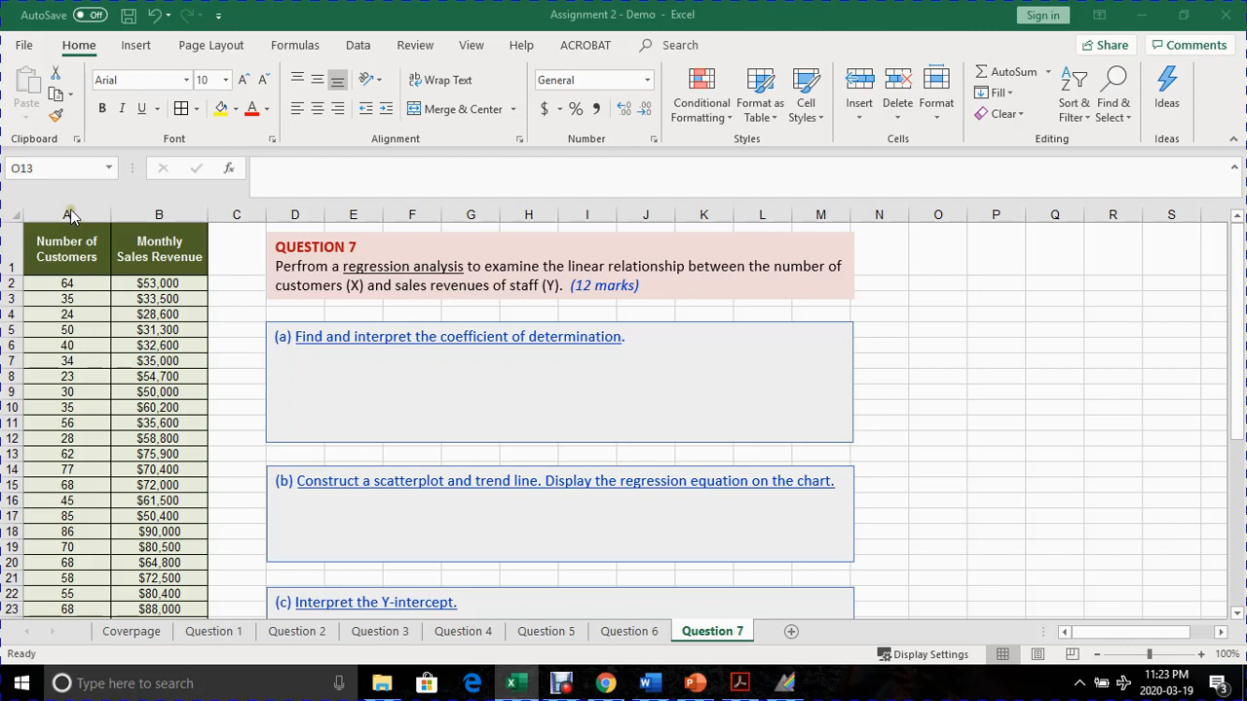
- Examine the Number of Customers column as variable X and the Monthly Sales Revenue column as variable Y, including their paired row values
{"action": "left_click_drag", "start_coordinate": [74, 214], "coordinate": [158, 213]}
{"action": "left_click", "coordinate": [158, 214]}
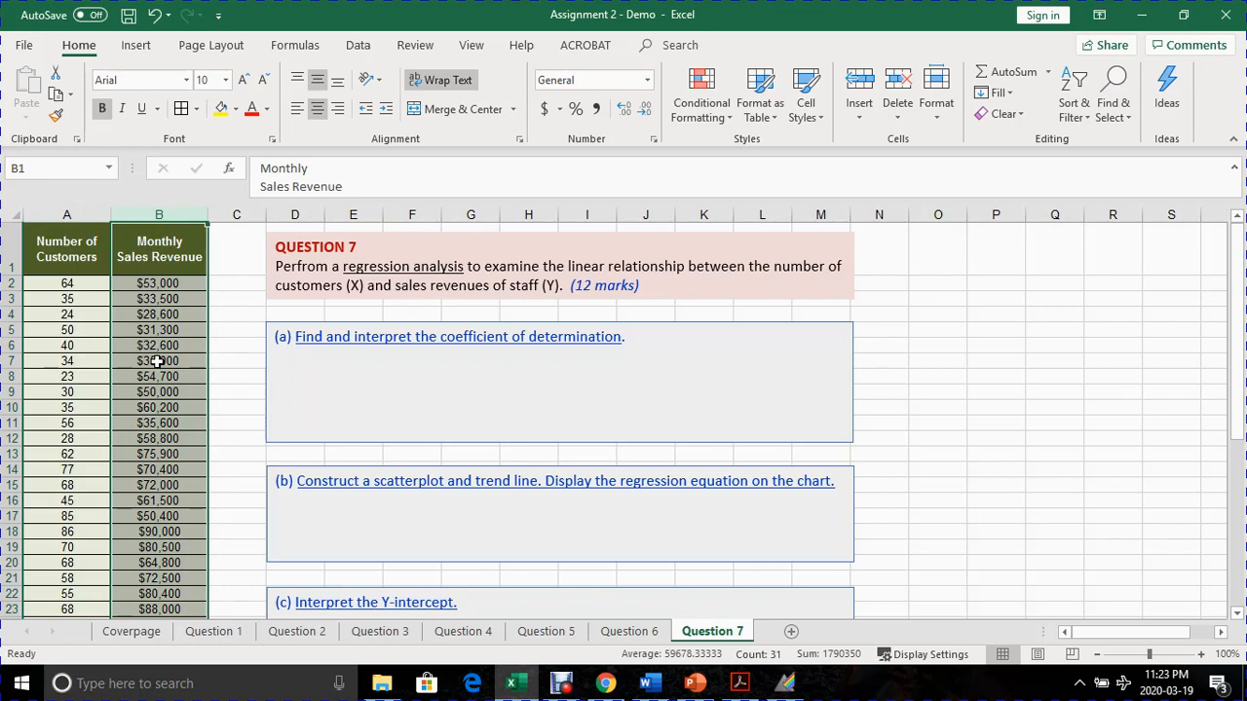
{"action": "left_click", "coordinate": [97, 348]}
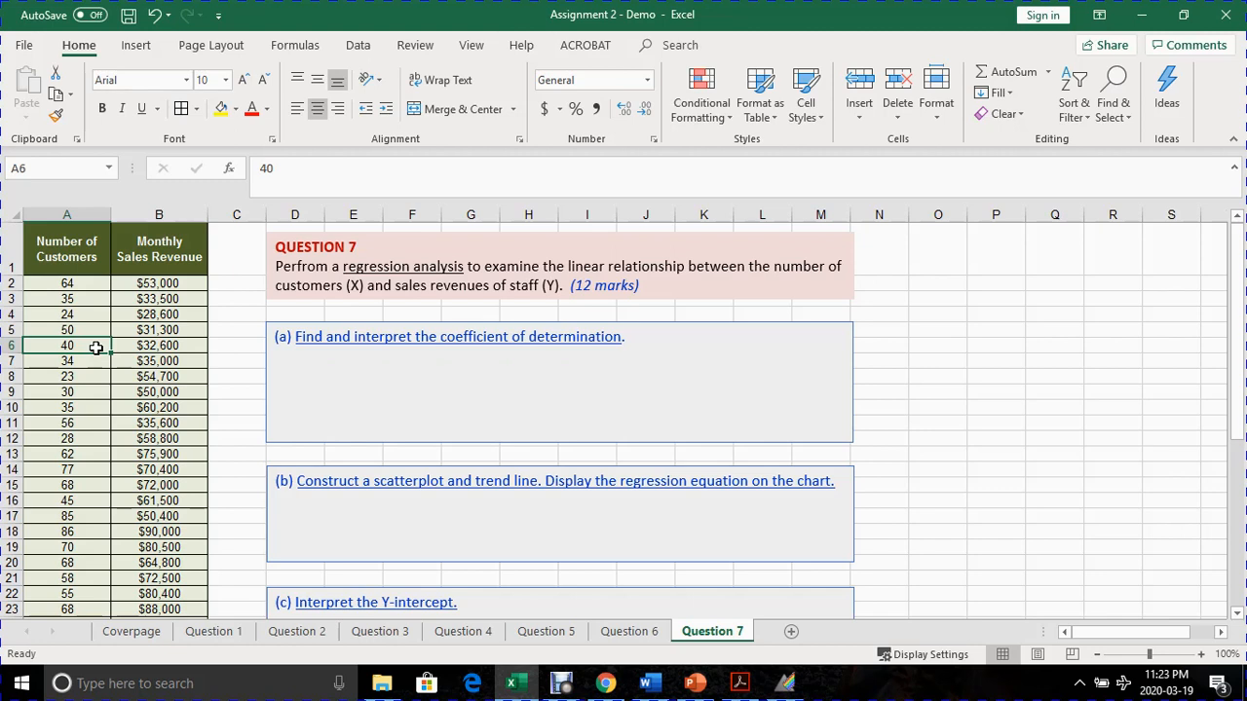
{"action": "left_click", "coordinate": [156, 348]}
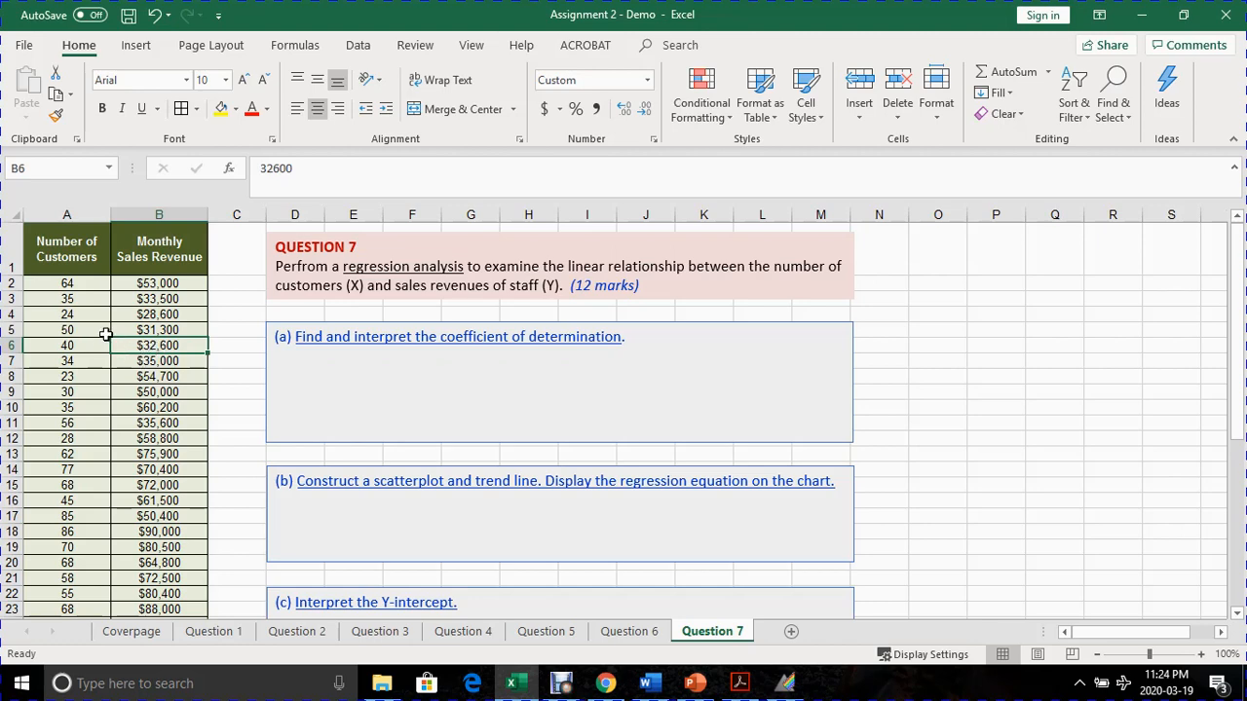
{"action": "left_click", "coordinate": [102, 342]}
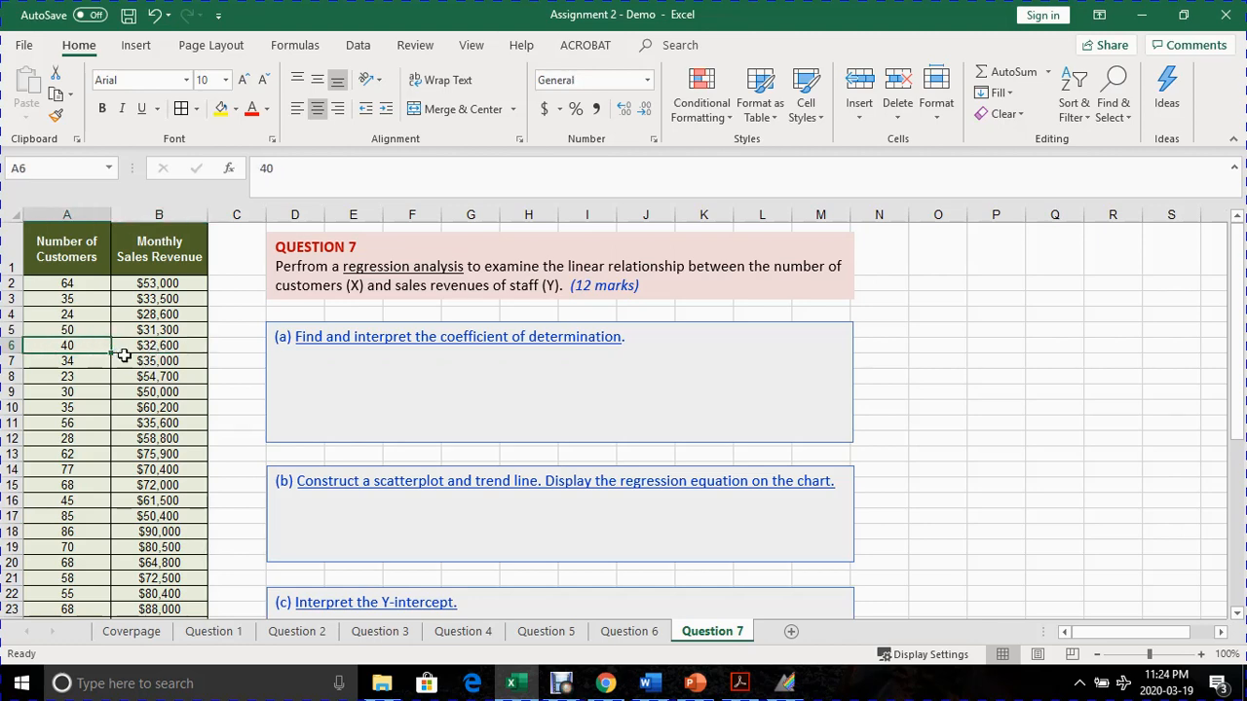
{"action": "left_click", "coordinate": [84, 214]}
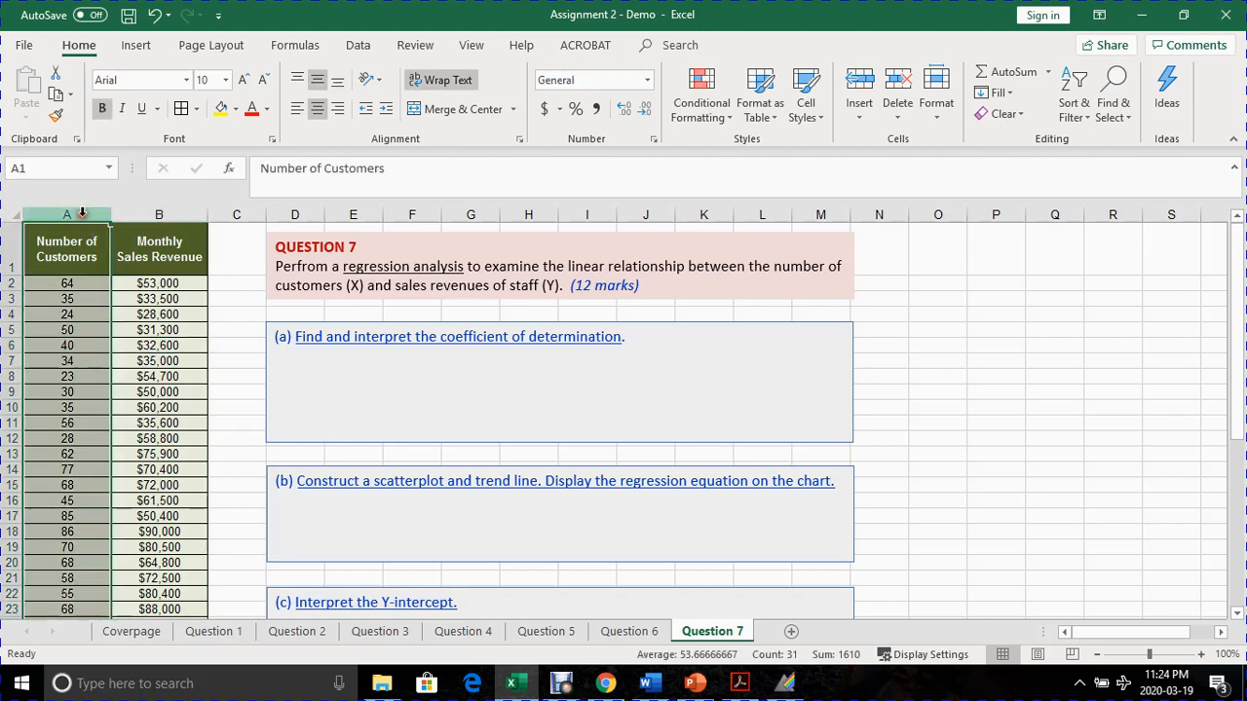
{"action": "left_click", "coordinate": [139, 214]}
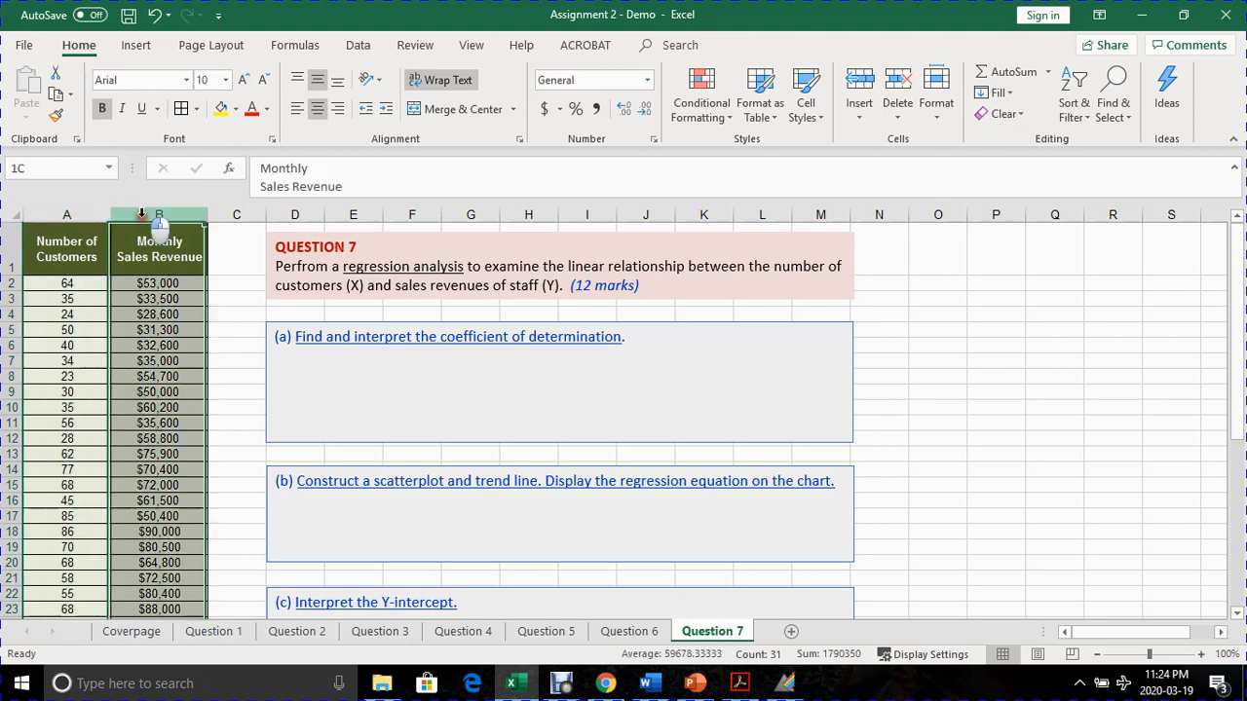
{"action": "left_click", "coordinate": [166, 312]}
{"action": "left_click", "coordinate": [78, 313]}
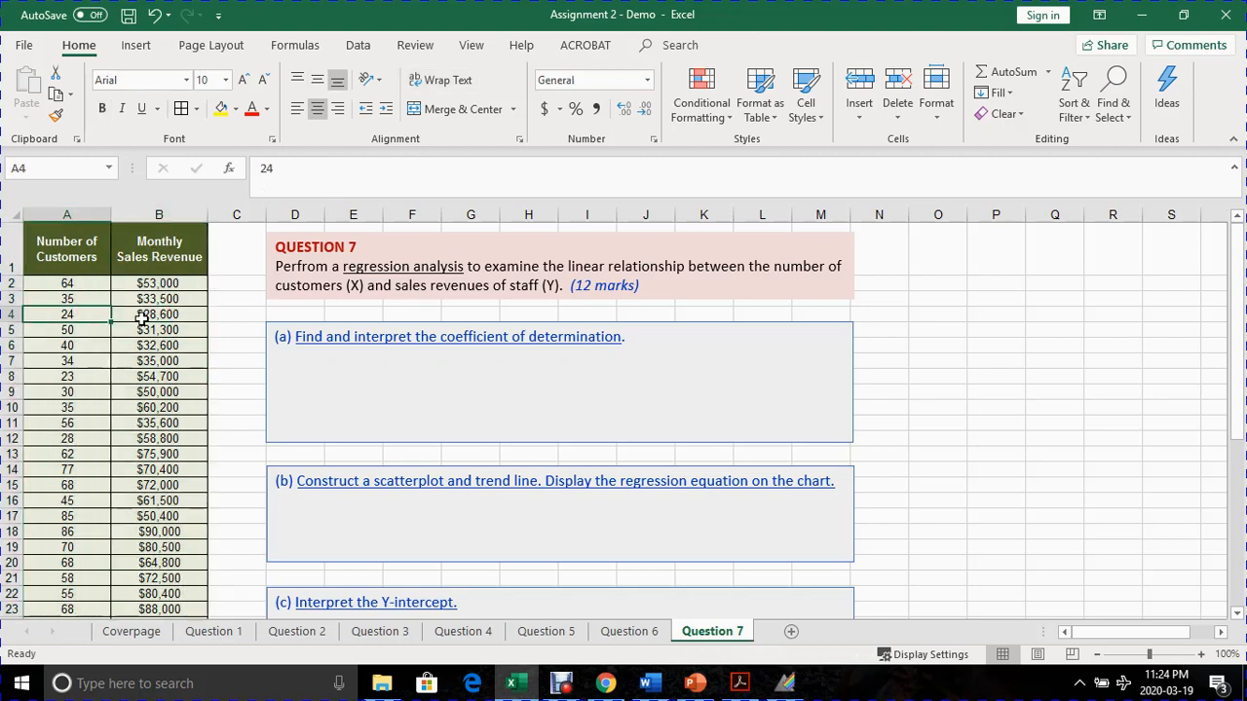
{"action": "left_click", "coordinate": [144, 313]}
{"action": "left_click", "coordinate": [72, 215]}
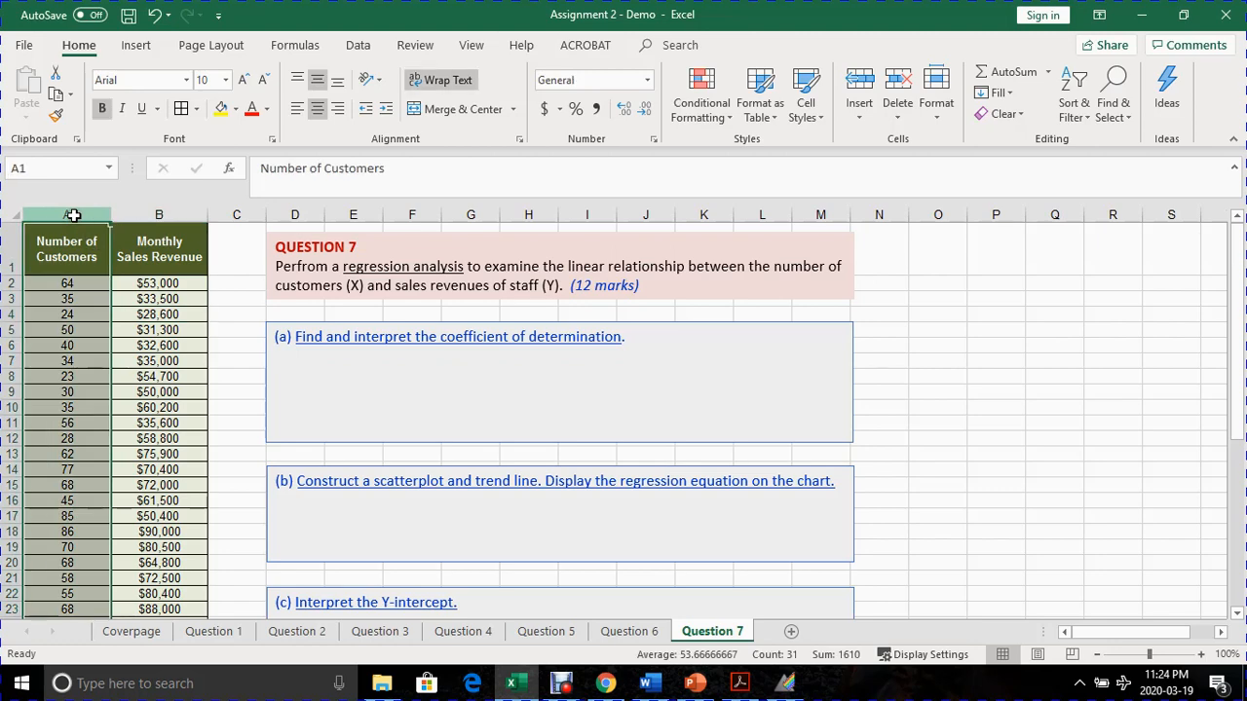
{"action": "left_click", "coordinate": [76, 438]}
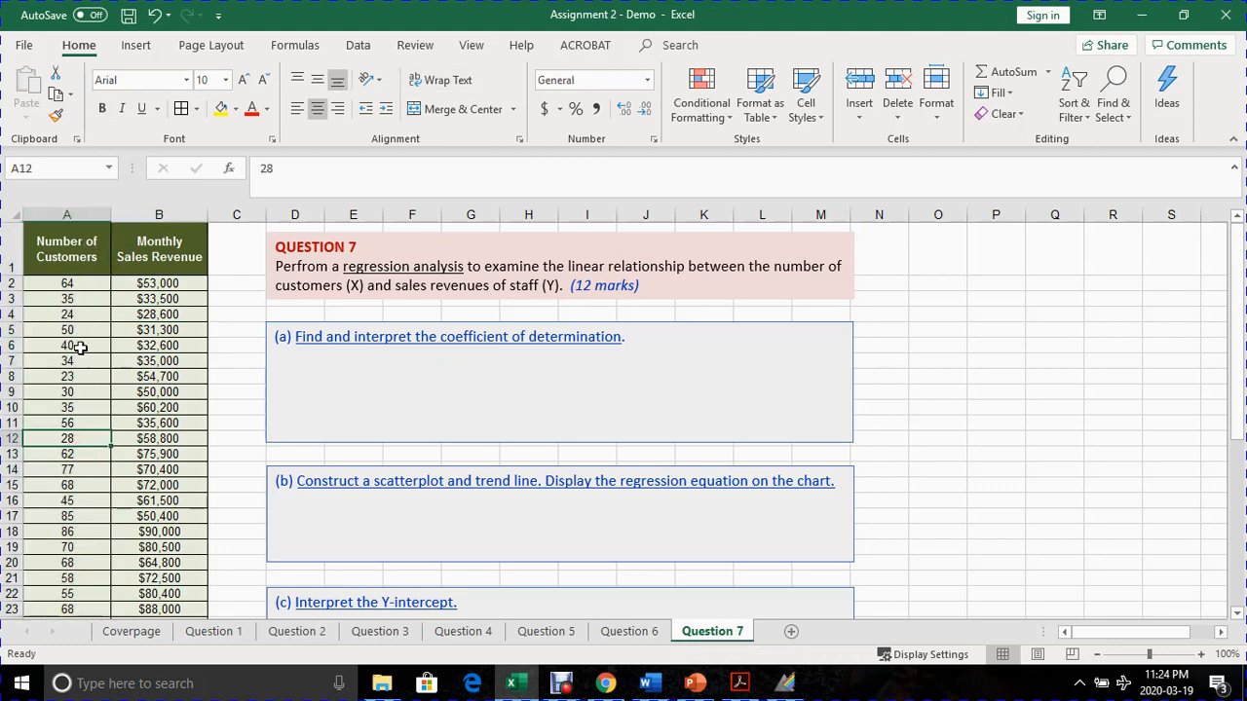
{"action": "left_click", "coordinate": [146, 392]}
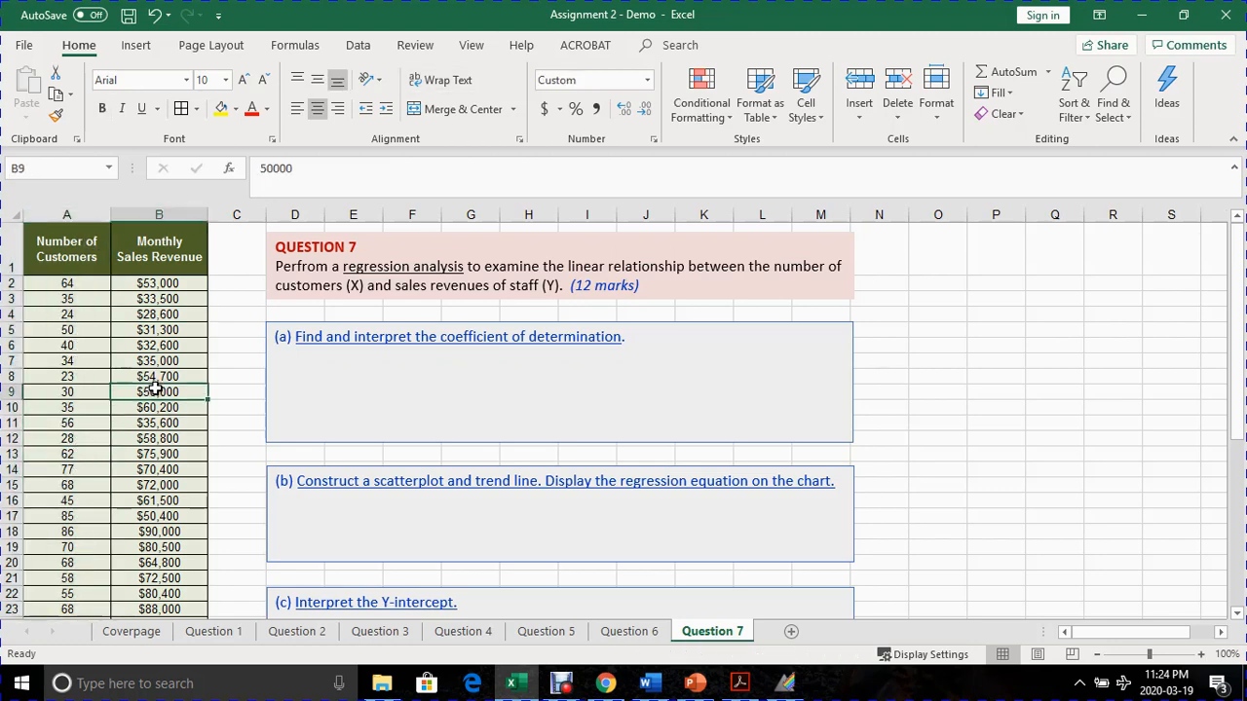
{"action": "left_click", "coordinate": [167, 436]}
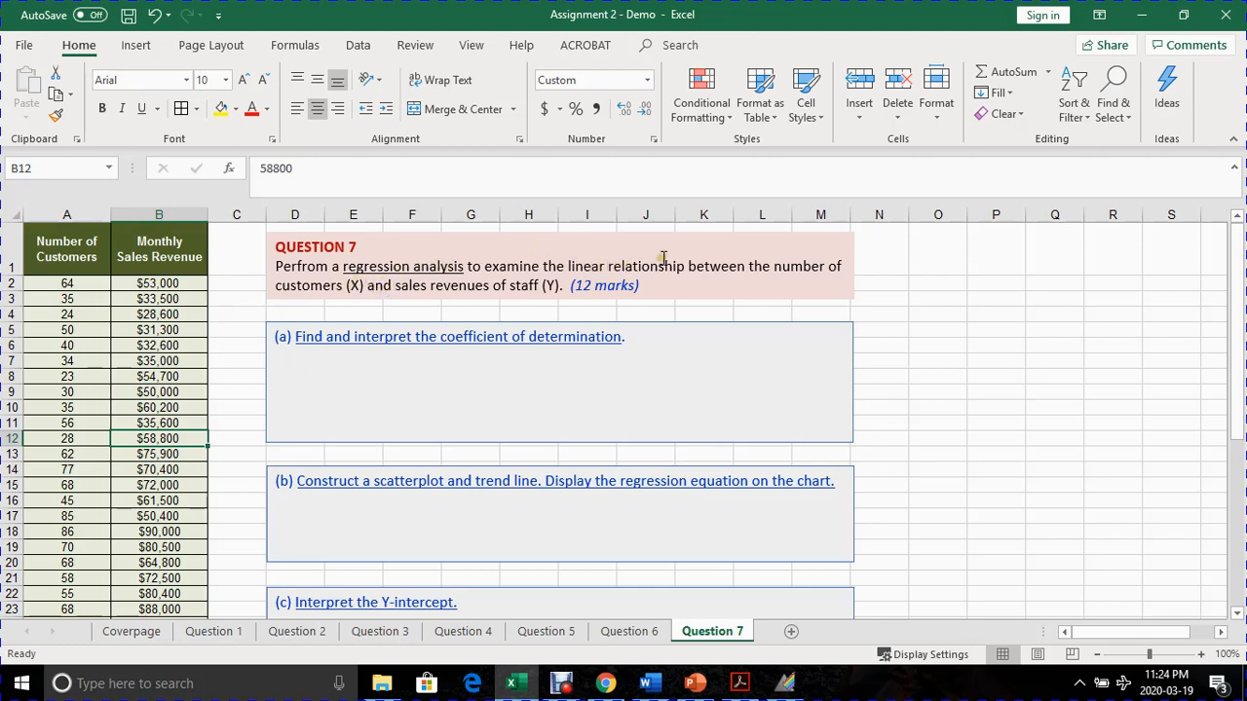
{"action": "left_click", "coordinate": [77, 214]}
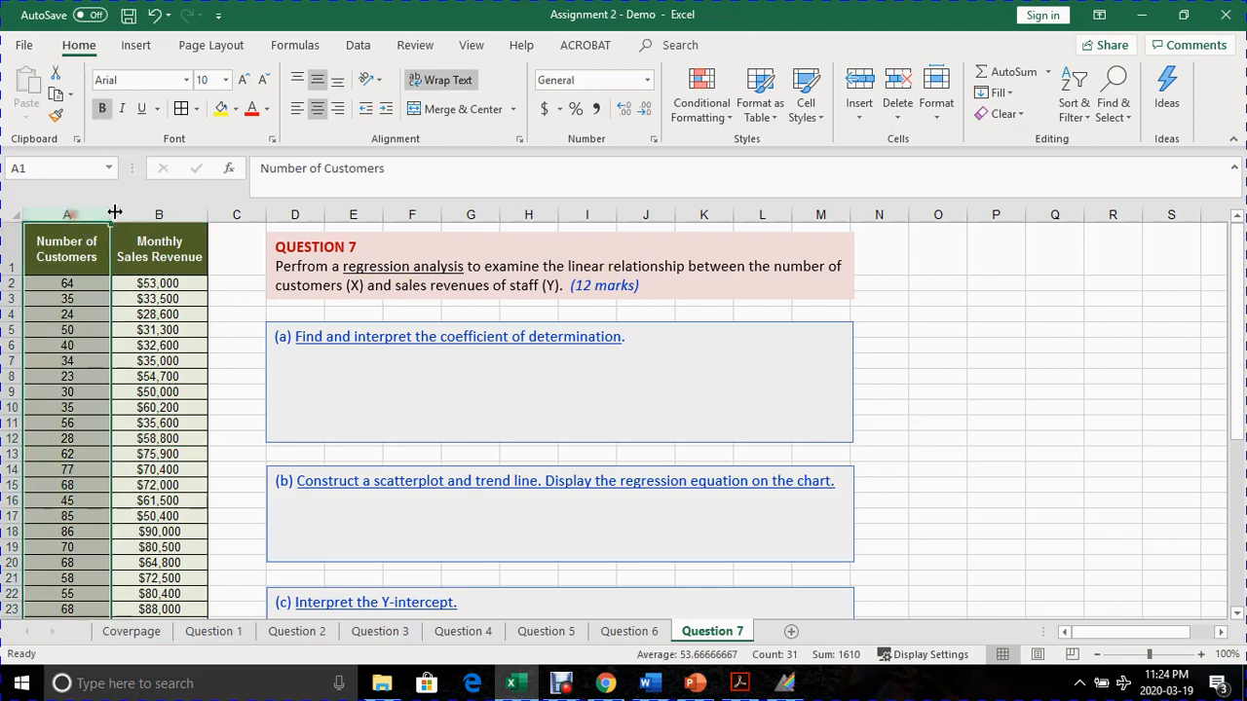
{"action": "left_click", "coordinate": [133, 213]}
{"action": "left_click", "coordinate": [96, 214]}
{"action": "left_click", "coordinate": [133, 212]}
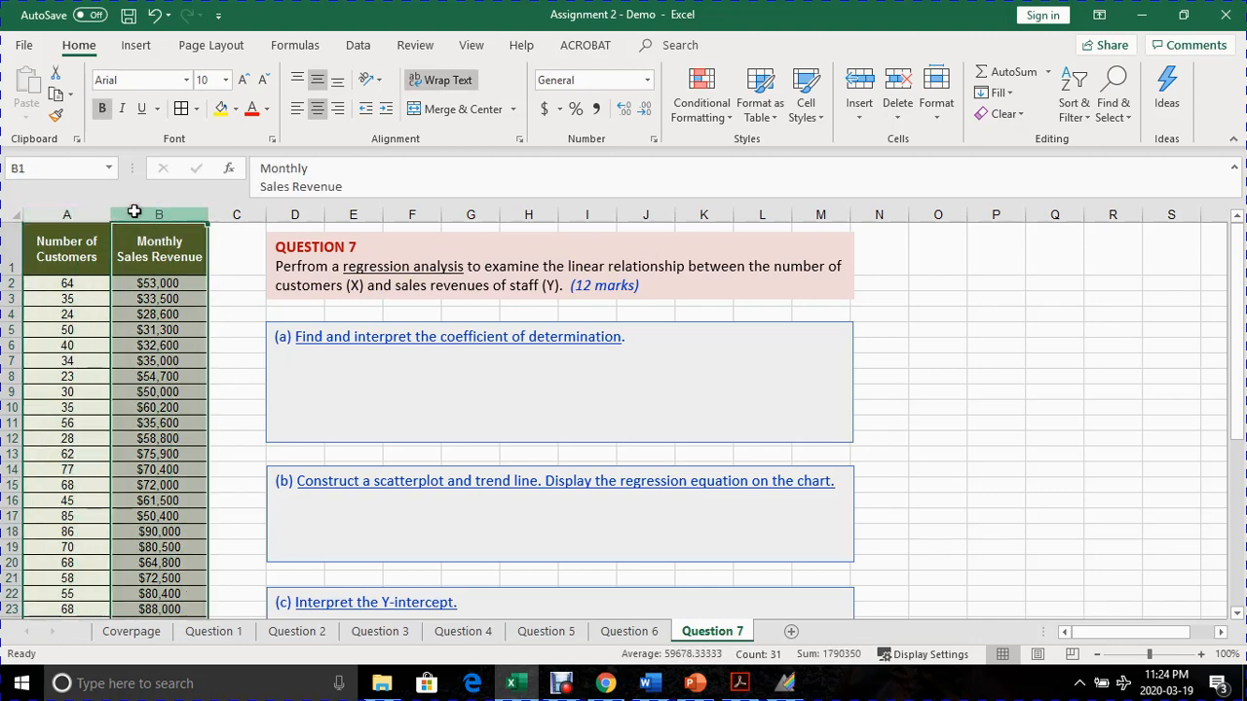
{"action": "left_click", "coordinate": [74, 347]}
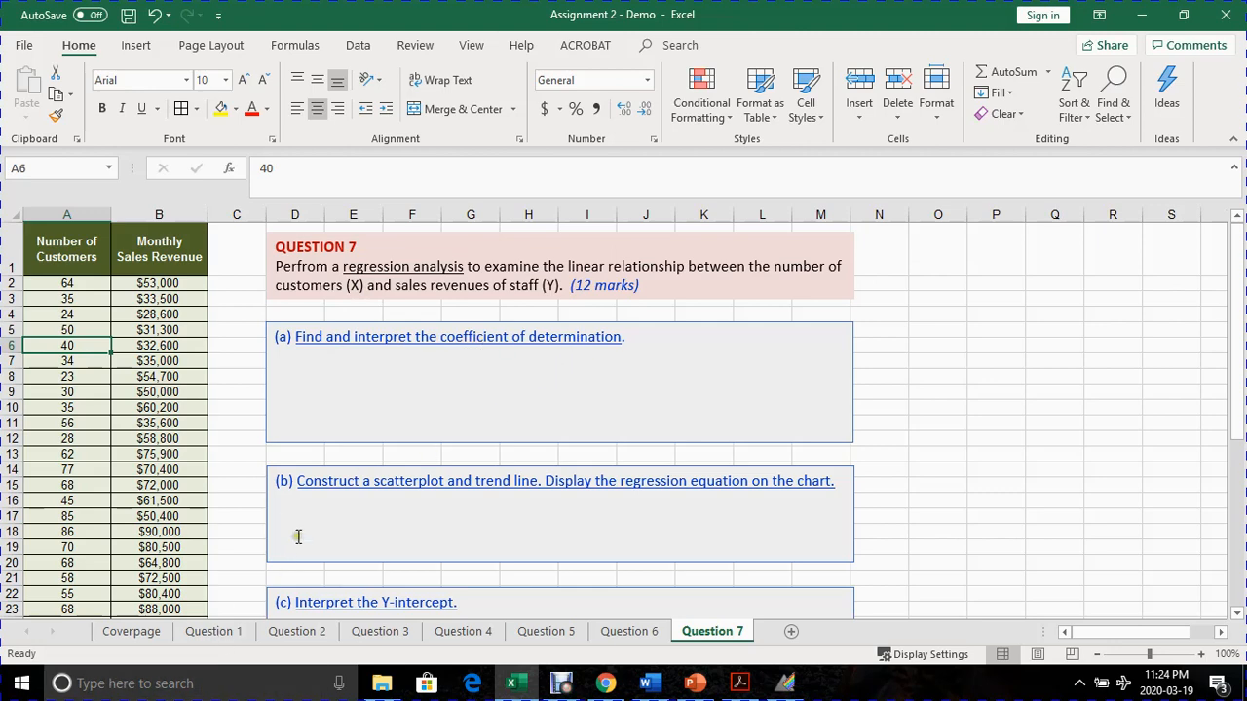
- Read through parts (a) to (e) of Question 7, and return to the customer and revenue data
{"action": "scroll", "coordinate": [322, 535], "scroll_direction": "down", "scroll_amount": 1}
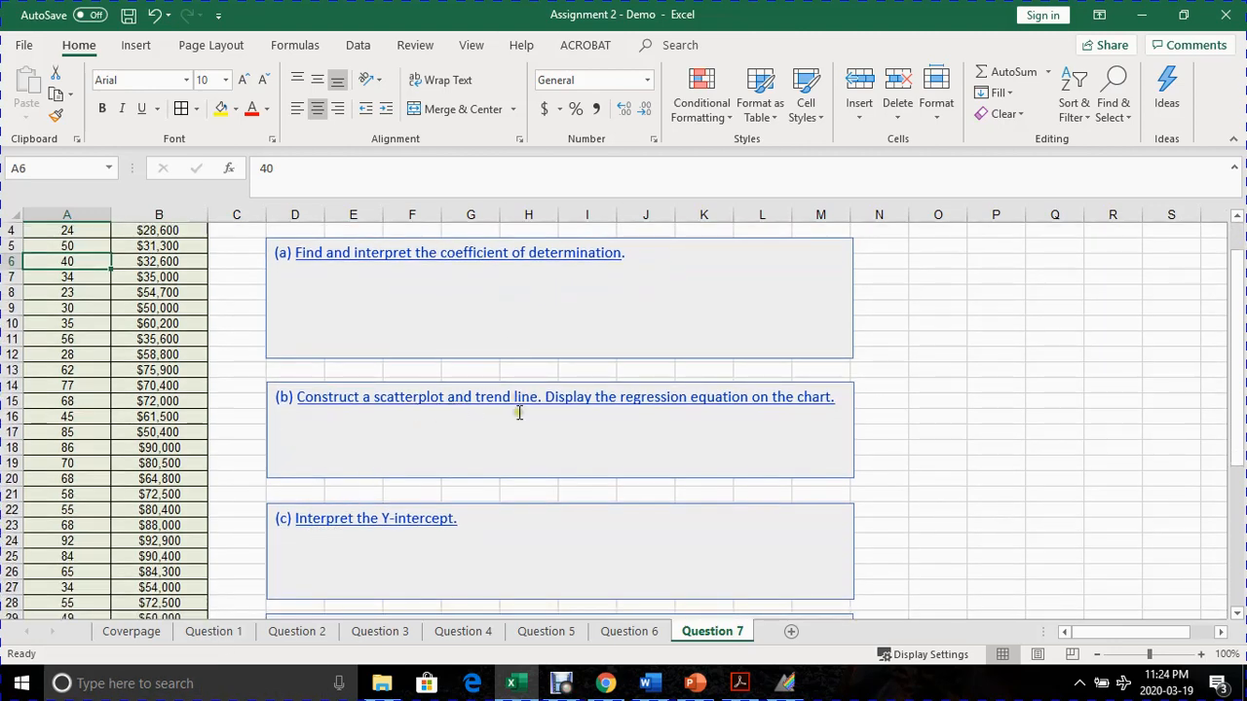
{"action": "scroll", "coordinate": [398, 465], "scroll_direction": "down", "scroll_amount": 2}
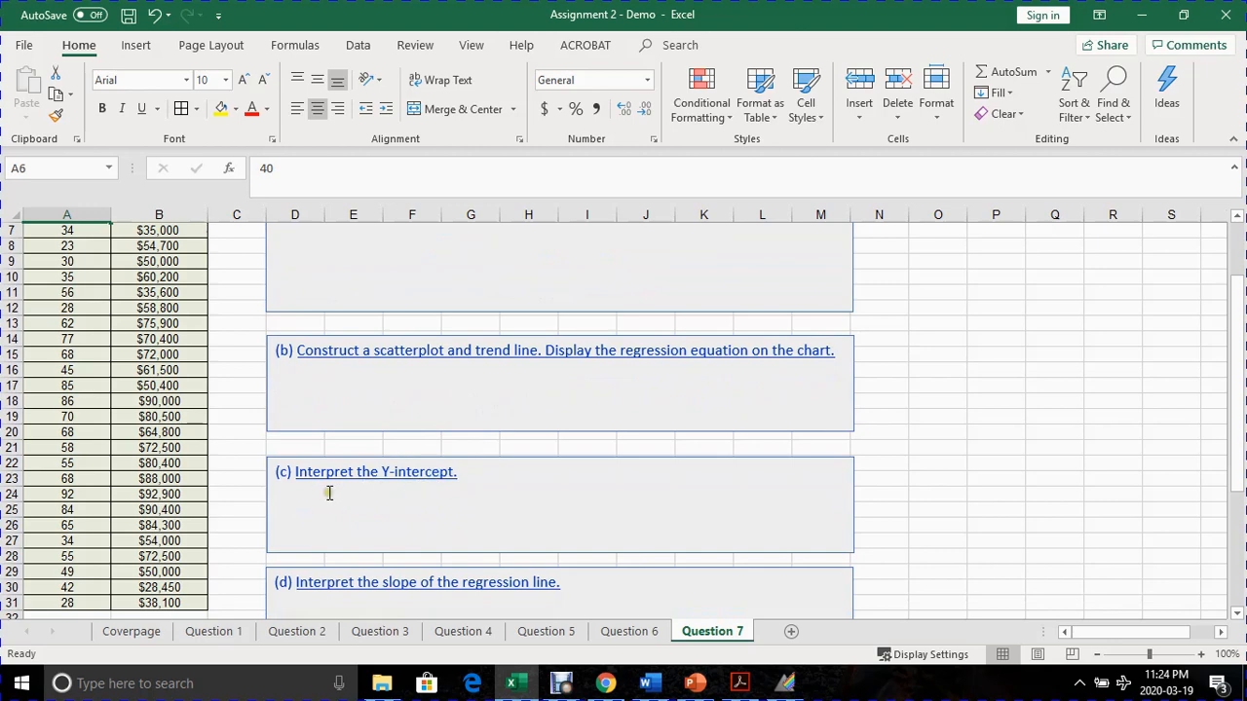
{"action": "scroll", "coordinate": [330, 493], "scroll_direction": "down", "scroll_amount": 1}
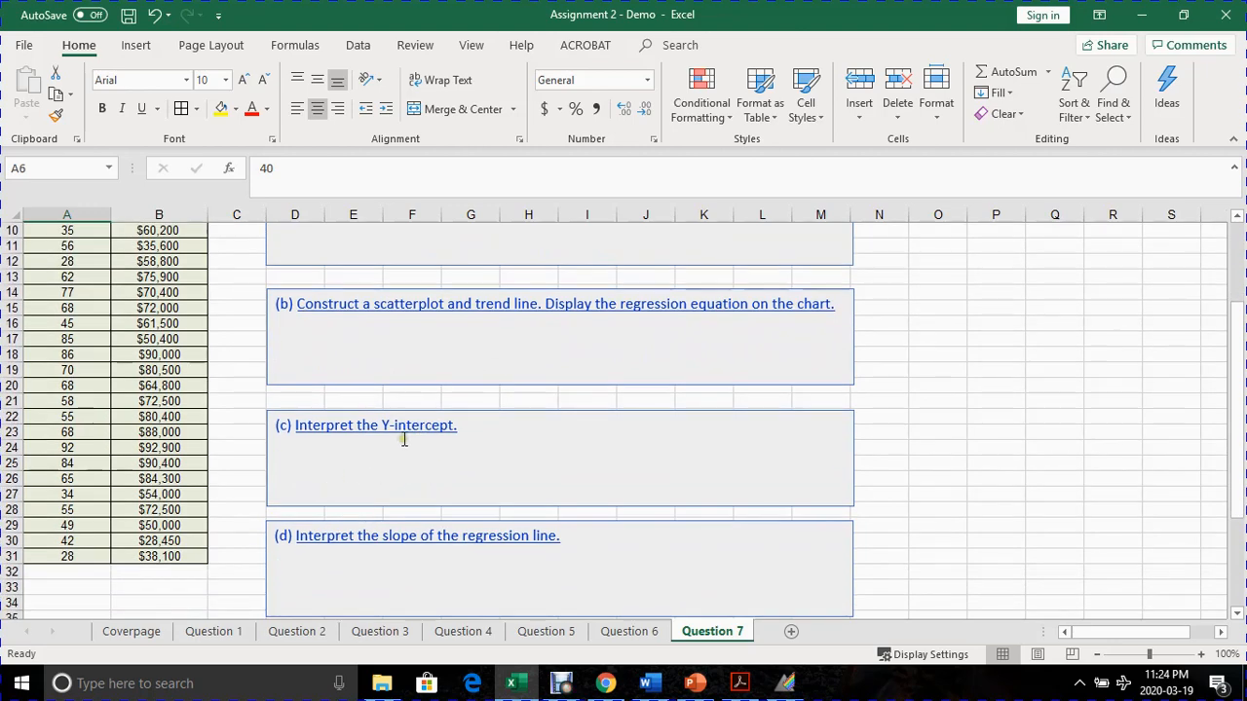
{"action": "scroll", "coordinate": [425, 453], "scroll_direction": "down", "scroll_amount": 1}
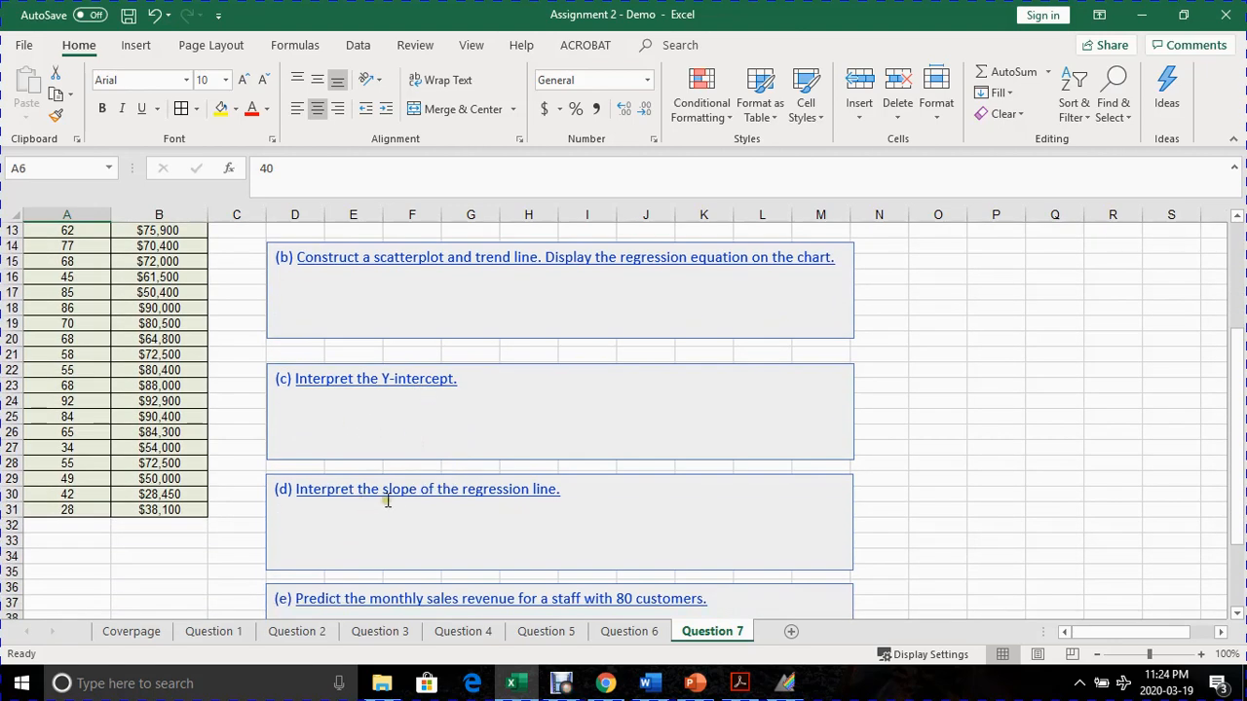
{"action": "scroll", "coordinate": [429, 492], "scroll_direction": "down", "scroll_amount": 1}
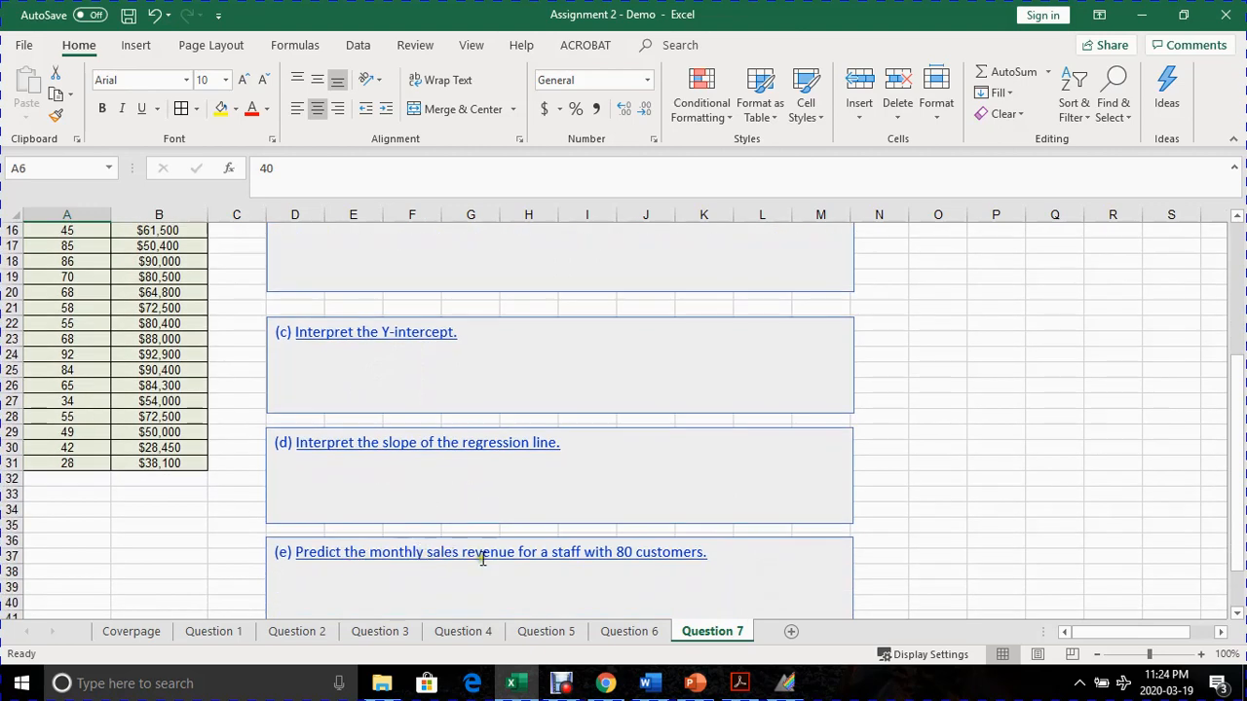
{"action": "scroll", "coordinate": [638, 575], "scroll_direction": "up", "scroll_amount": 5}
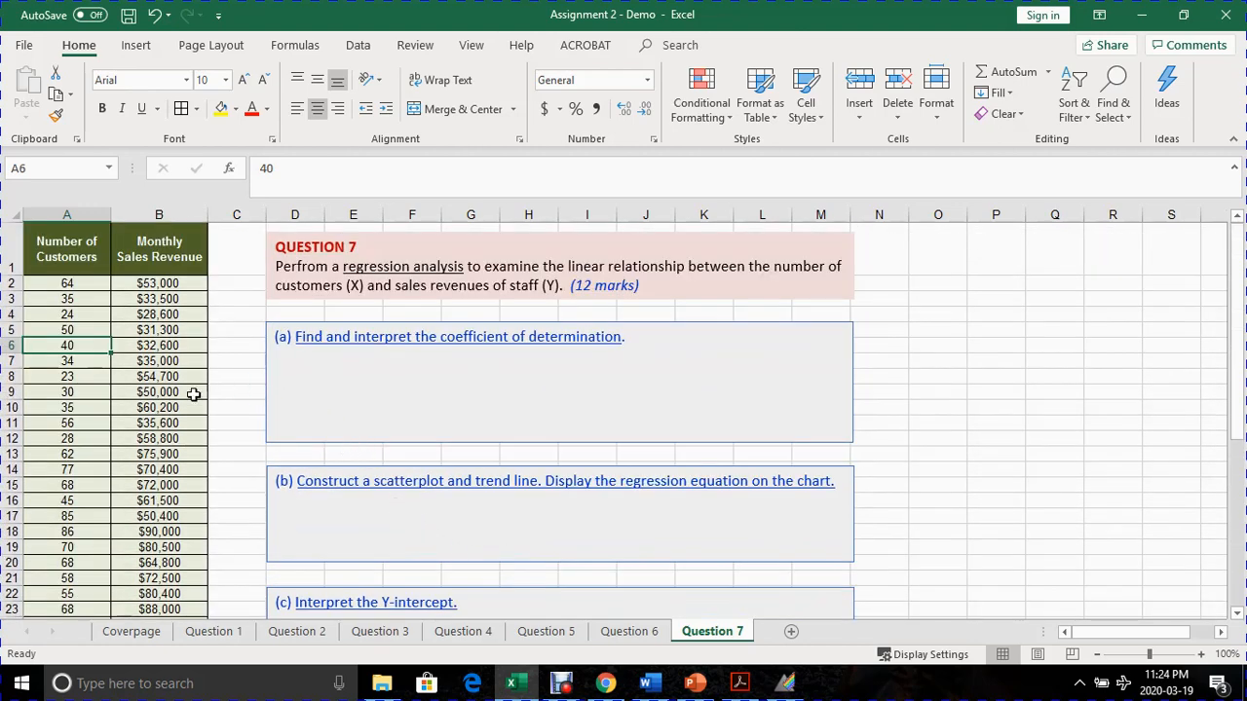
{"action": "left_click", "coordinate": [163, 408]}
{"action": "left_click", "coordinate": [77, 404]}
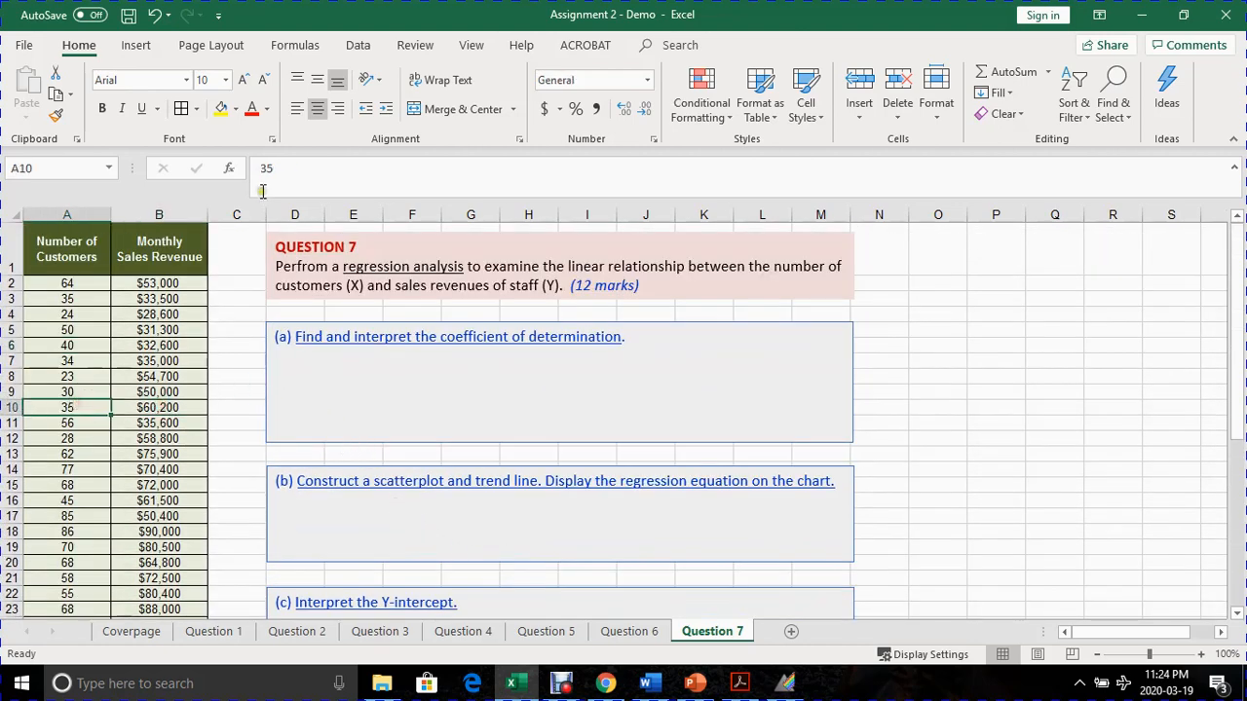
- Open the Regression tool from the Data Analysis tools
{"action": "left_click", "coordinate": [359, 47]}
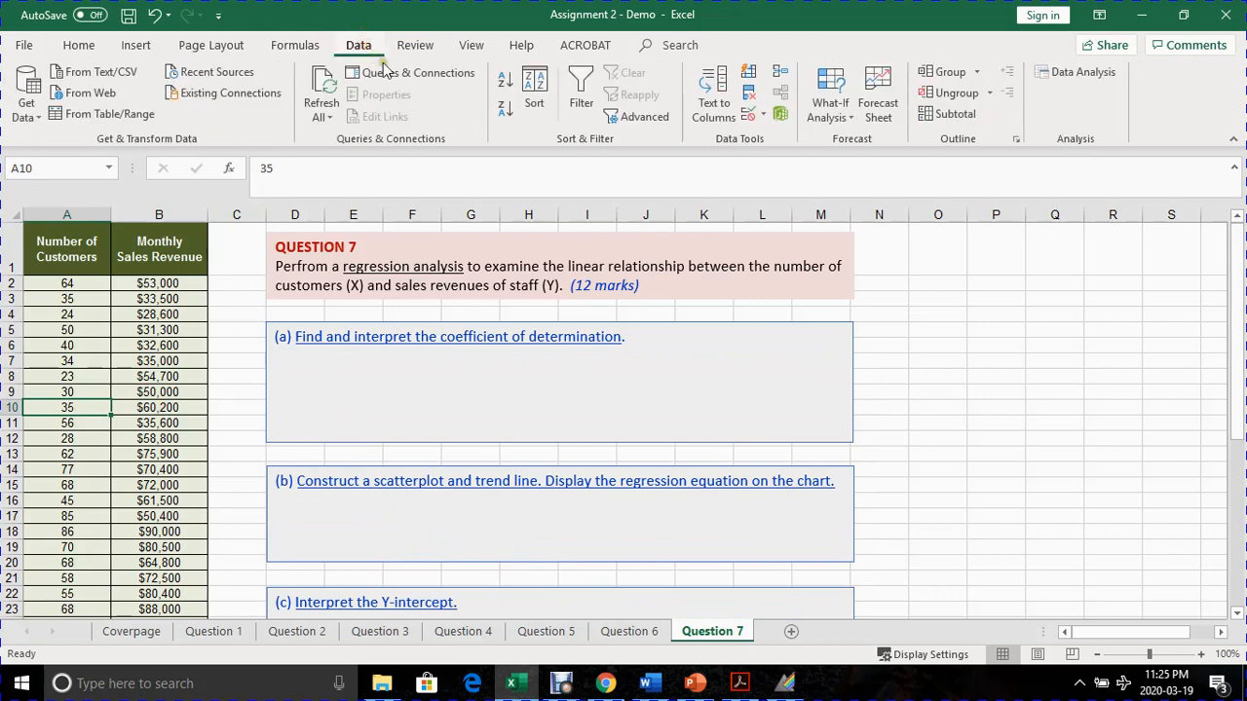
{"action": "left_click", "coordinate": [1088, 71]}
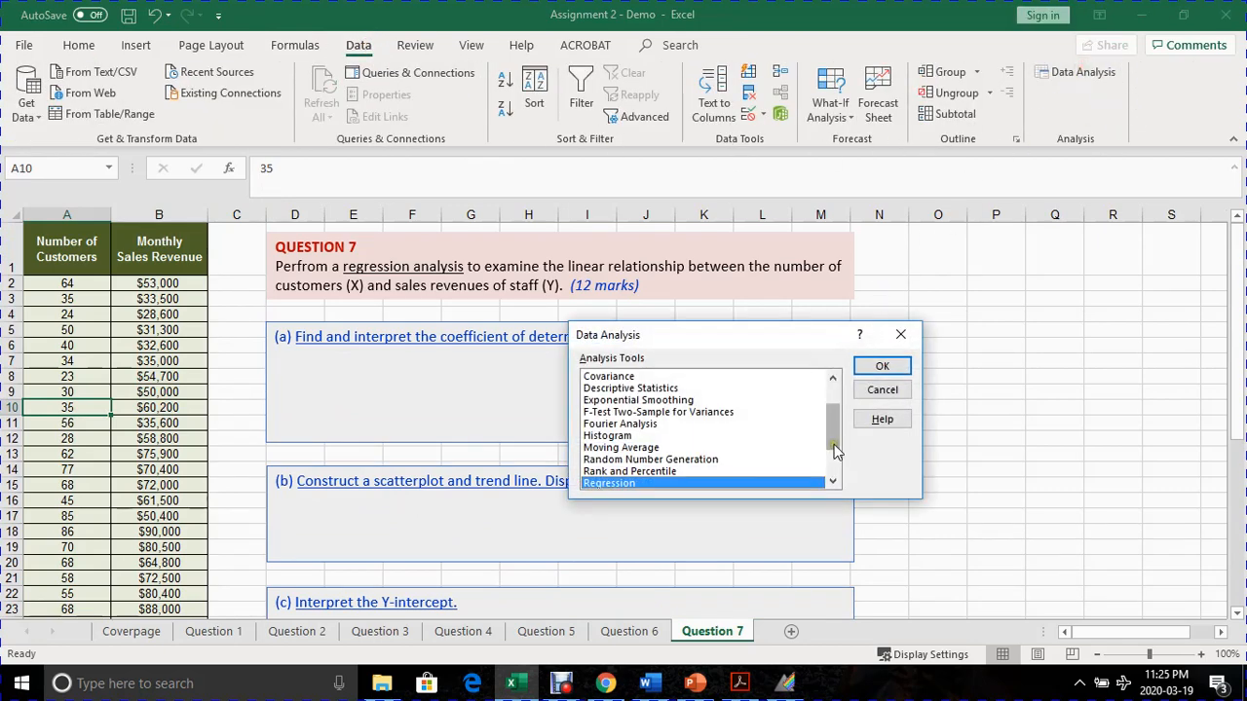
{"action": "left_click_drag", "start_coordinate": [835, 451], "coordinate": [815, 380]}
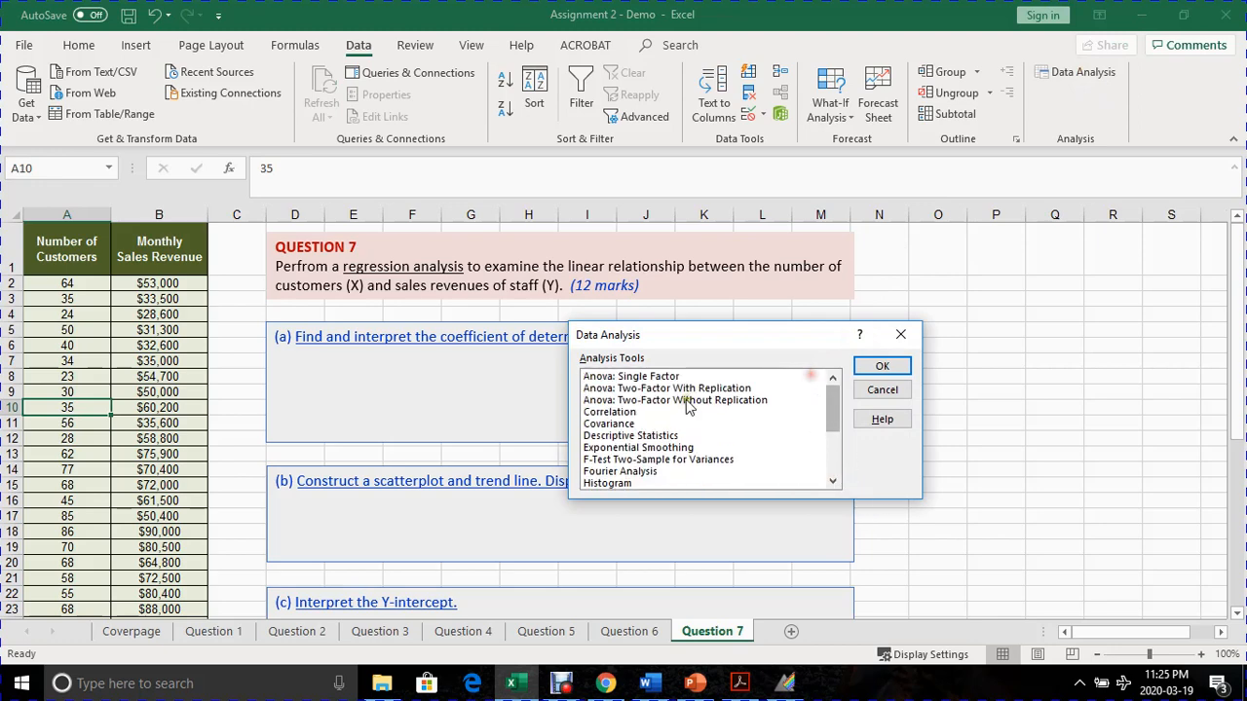
{"action": "scroll", "coordinate": [686, 407], "scroll_direction": "down", "scroll_amount": 3}
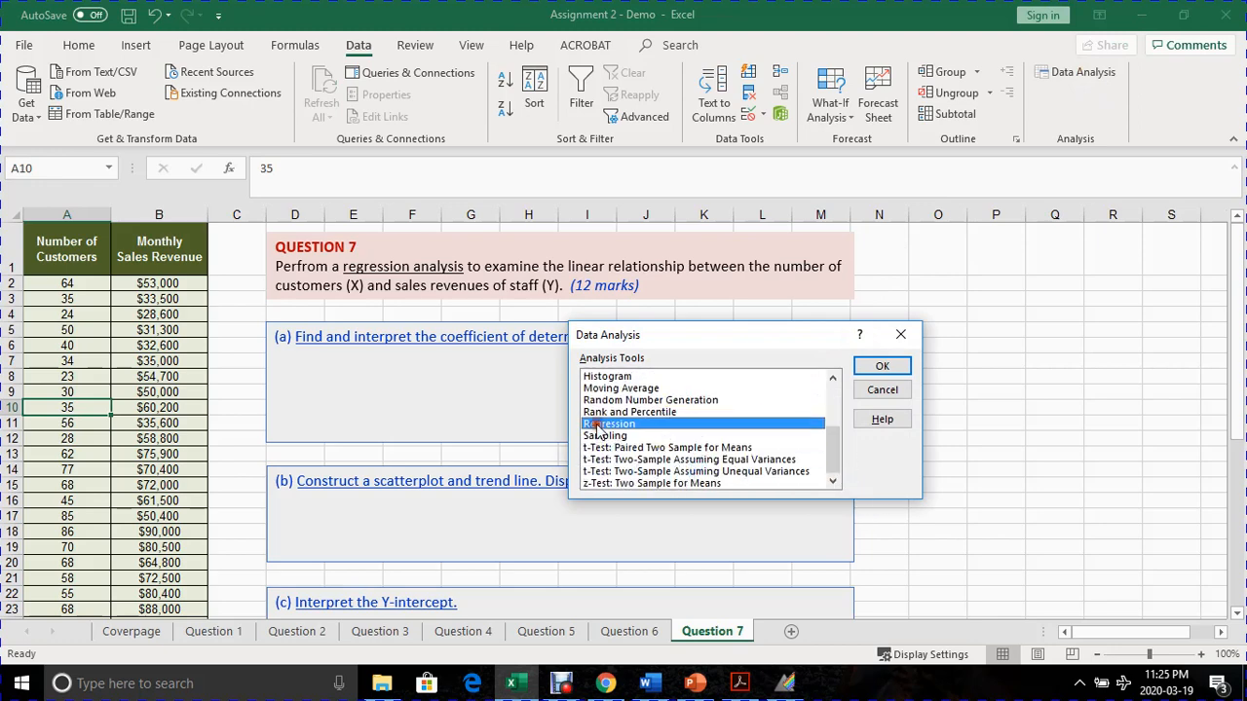
{"action": "left_click", "coordinate": [600, 435]}
{"action": "left_click", "coordinate": [595, 423]}
{"action": "left_click", "coordinate": [872, 369]}
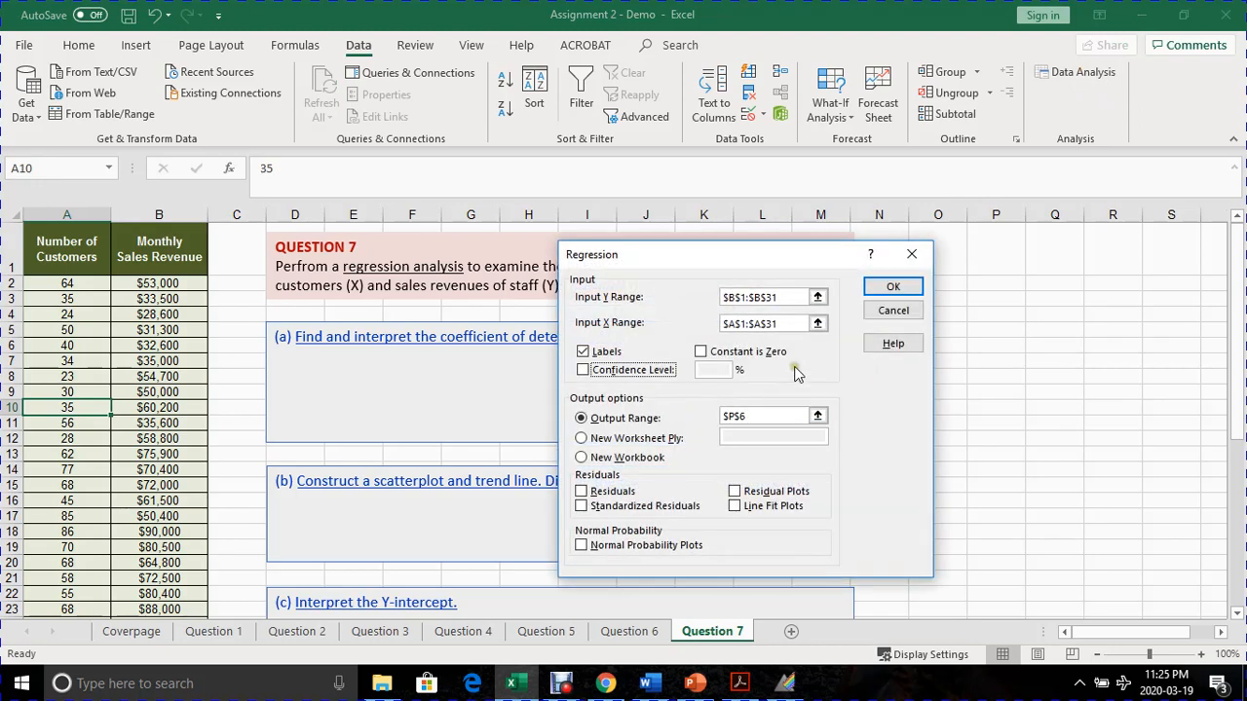
- Clear the Input Y Range, Input X Range and Output Range of the regression
{"action": "left_click_drag", "start_coordinate": [787, 297], "coordinate": [719, 297]}
{"action": "key", "text": "Delete"}
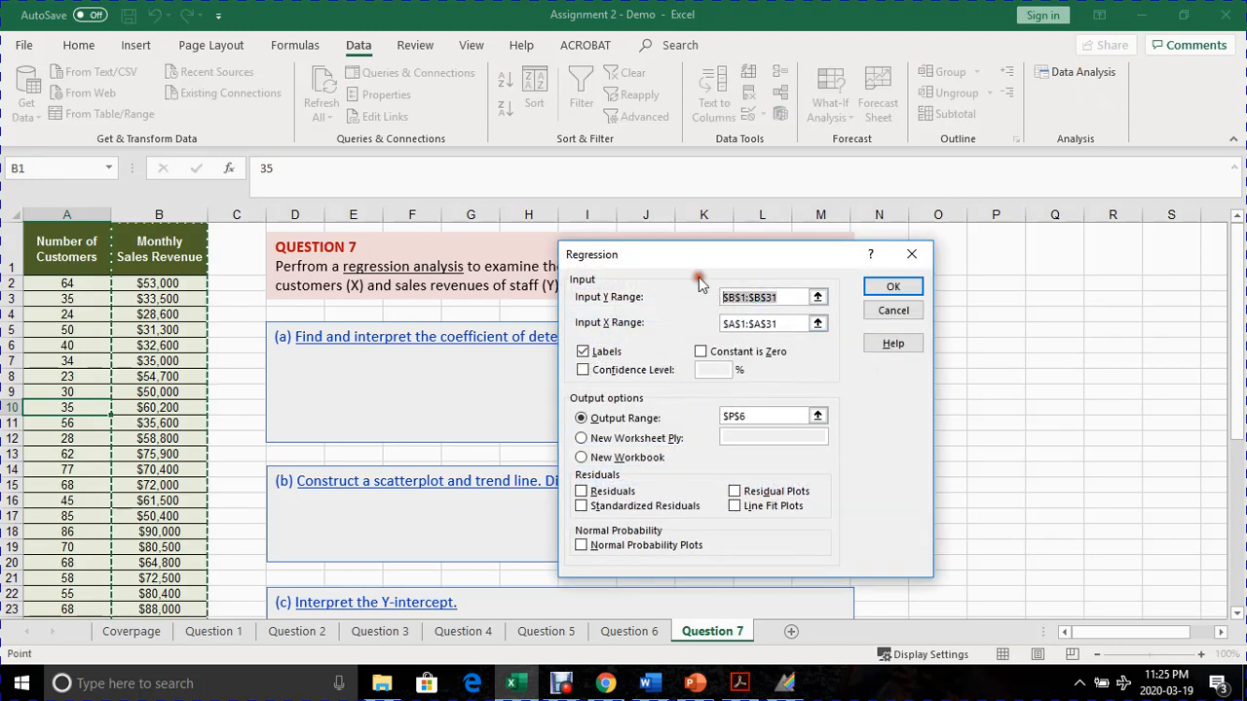
{"action": "left_click_drag", "start_coordinate": [787, 324], "coordinate": [718, 334]}
{"action": "key", "text": "Delete"}
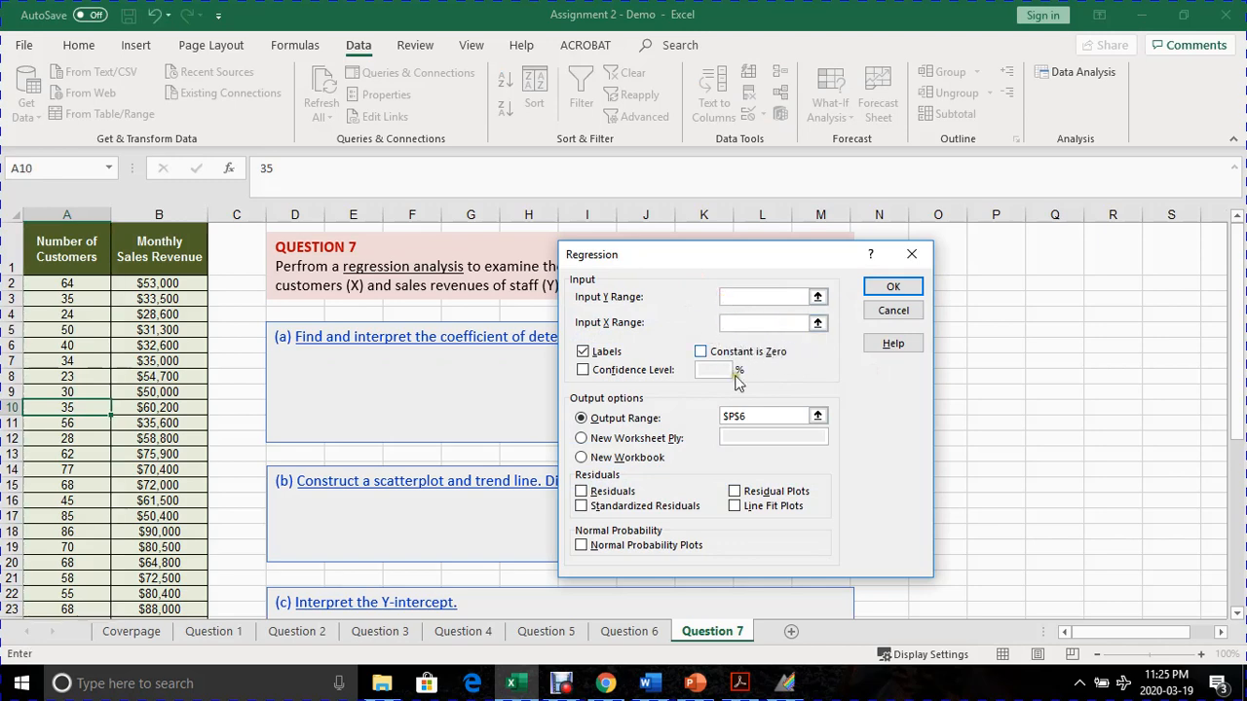
{"action": "left_click_drag", "start_coordinate": [748, 416], "coordinate": [687, 407]}
{"action": "key", "text": "Delete"}
{"action": "left_click_drag", "start_coordinate": [682, 250], "coordinate": [546, 306]}
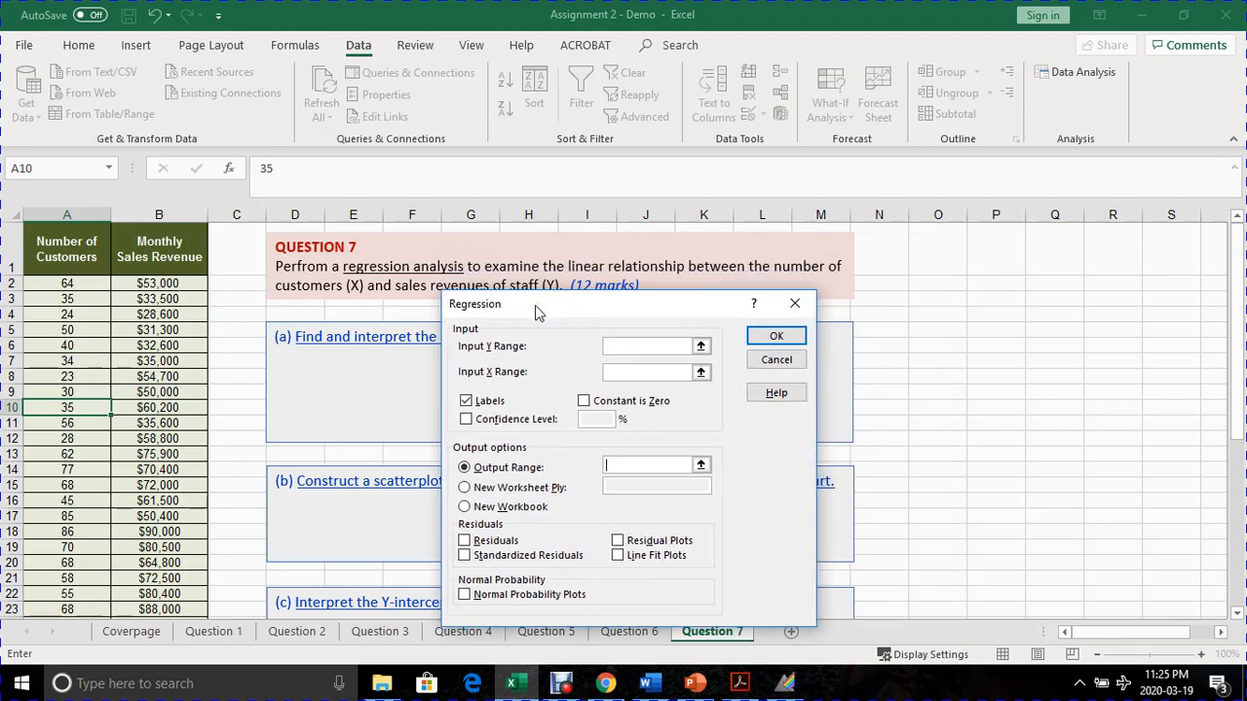
{"action": "left_click_drag", "start_coordinate": [527, 308], "coordinate": [581, 269]}
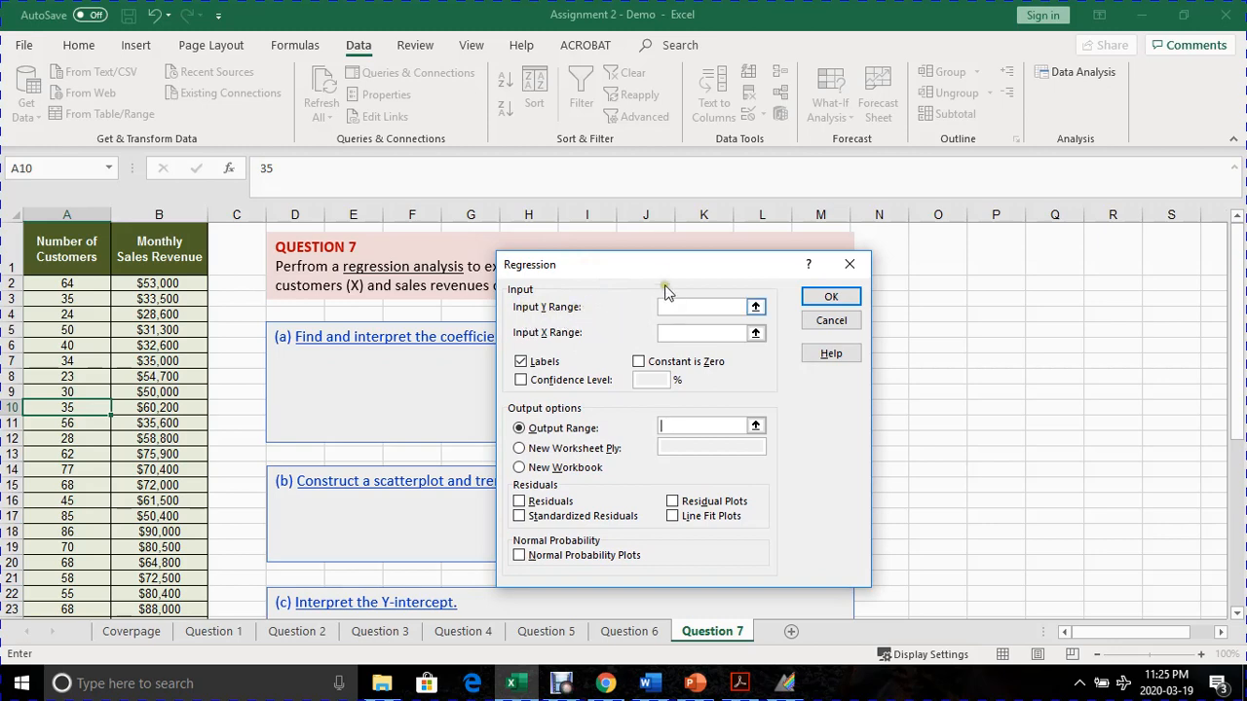
{"action": "left_click_drag", "start_coordinate": [655, 275], "coordinate": [791, 310]}
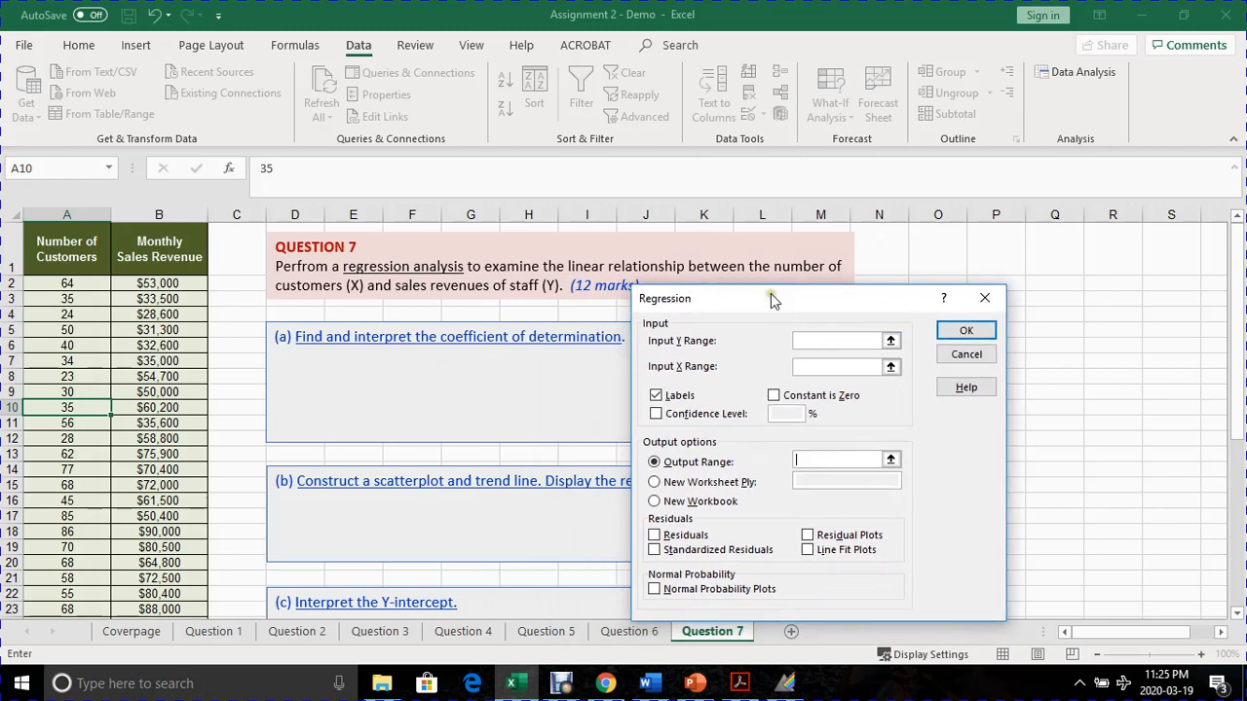
{"action": "left_click_drag", "start_coordinate": [771, 300], "coordinate": [782, 315]}
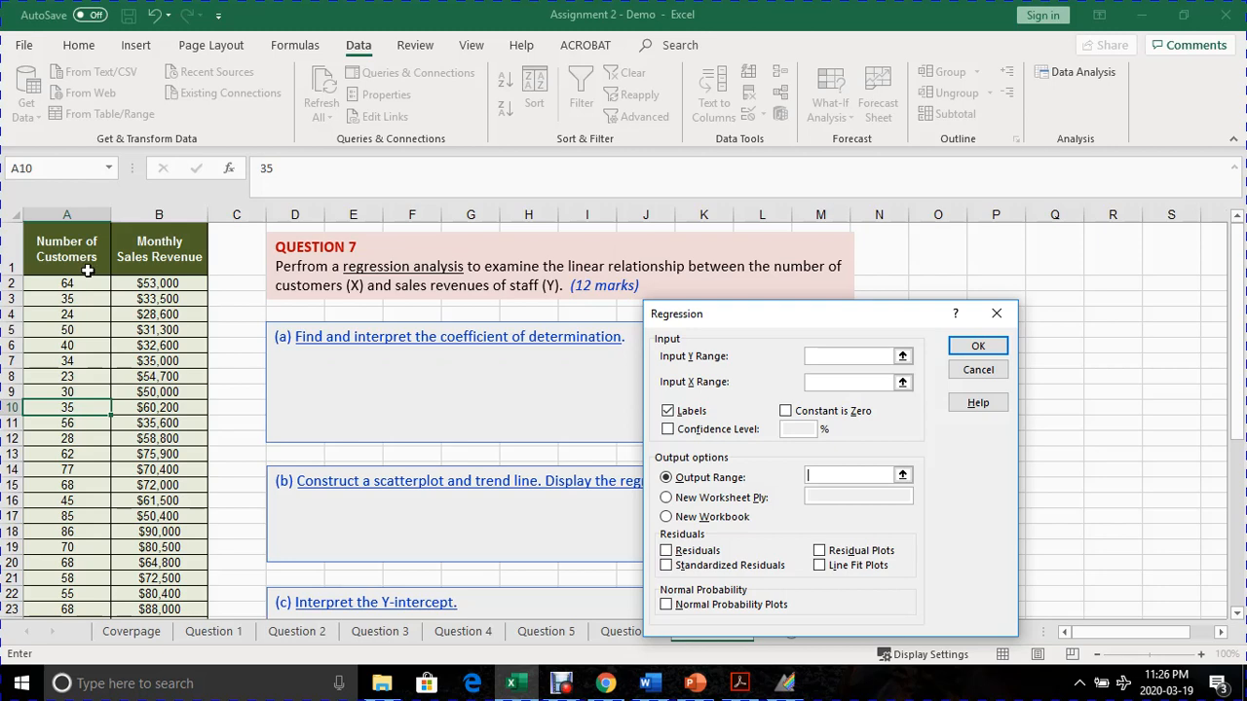
- Set the regression's Input Y Range to the Monthly Sales Revenue data with its header, $B$1:$B$31
{"action": "left_click_drag", "start_coordinate": [725, 309], "coordinate": [498, 263]}
{"action": "left_click", "coordinate": [591, 310]}
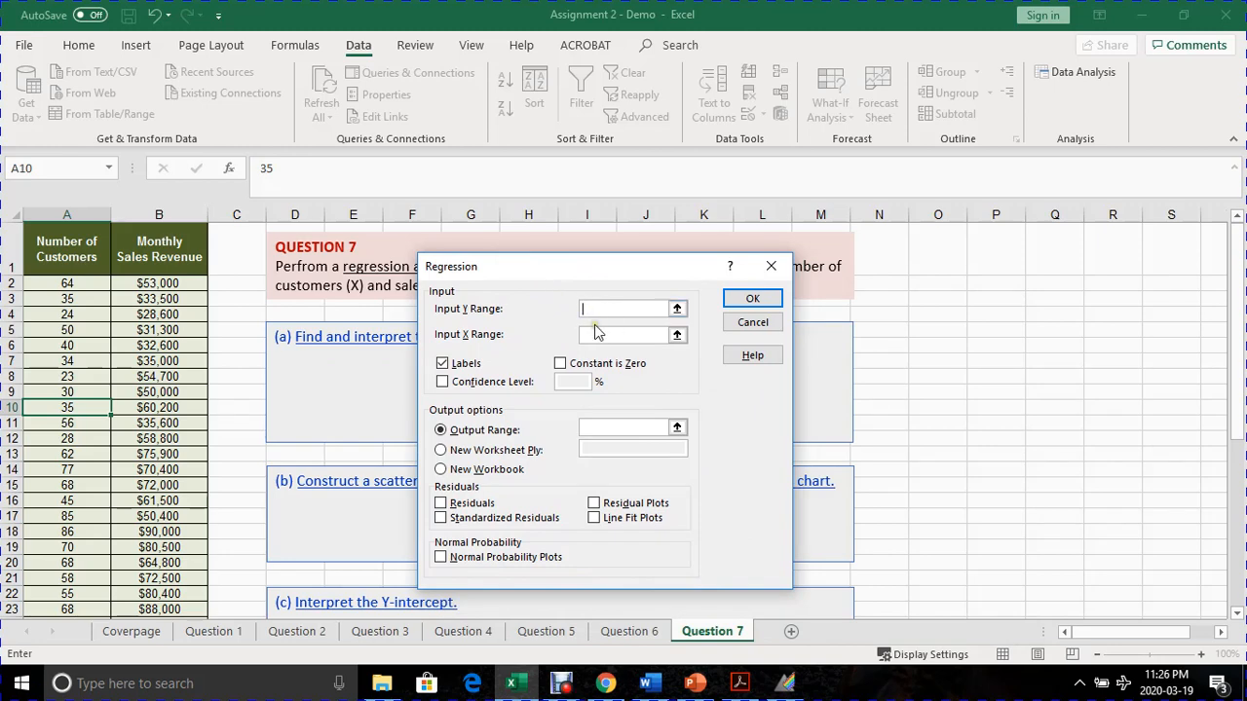
{"action": "left_click", "coordinate": [593, 334]}
{"action": "left_click_drag", "start_coordinate": [166, 248], "coordinate": [163, 576]}
{"action": "scroll", "coordinate": [166, 555], "scroll_direction": "up", "scroll_amount": 6}
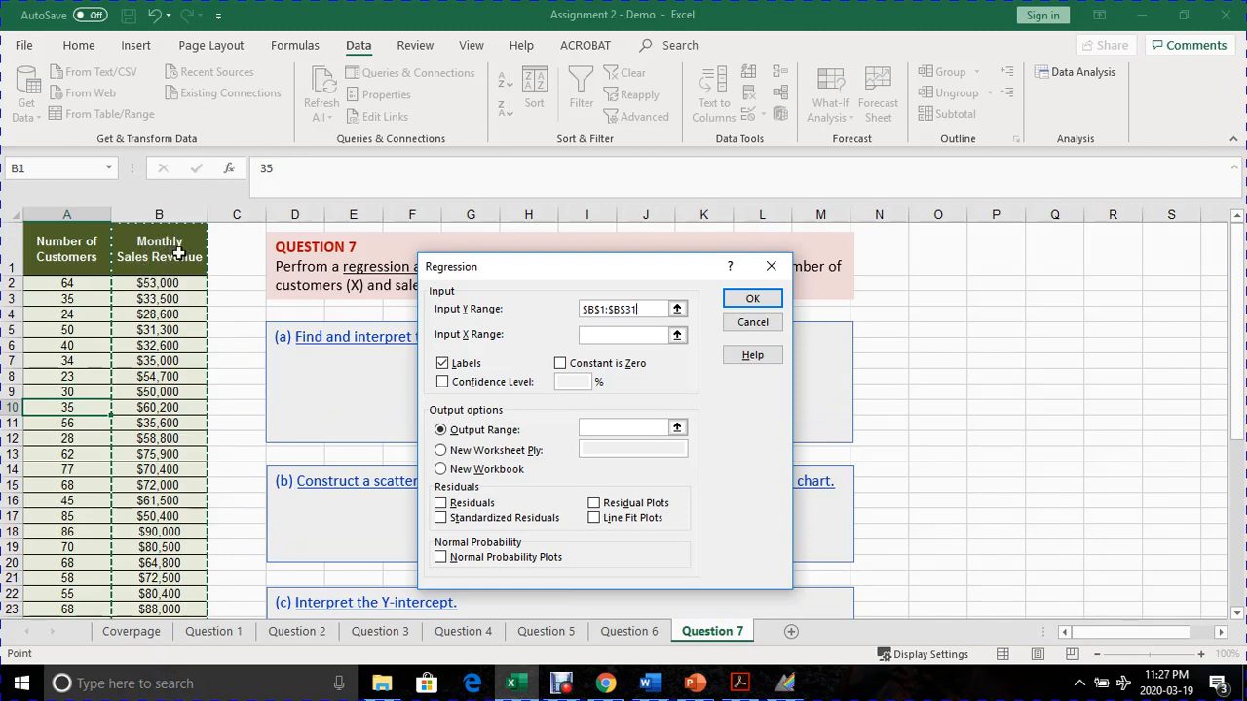
- Set the regression's Input X Range to the Number of Customers data with its header, $A$1:$A$31
{"action": "left_click", "coordinate": [630, 335]}
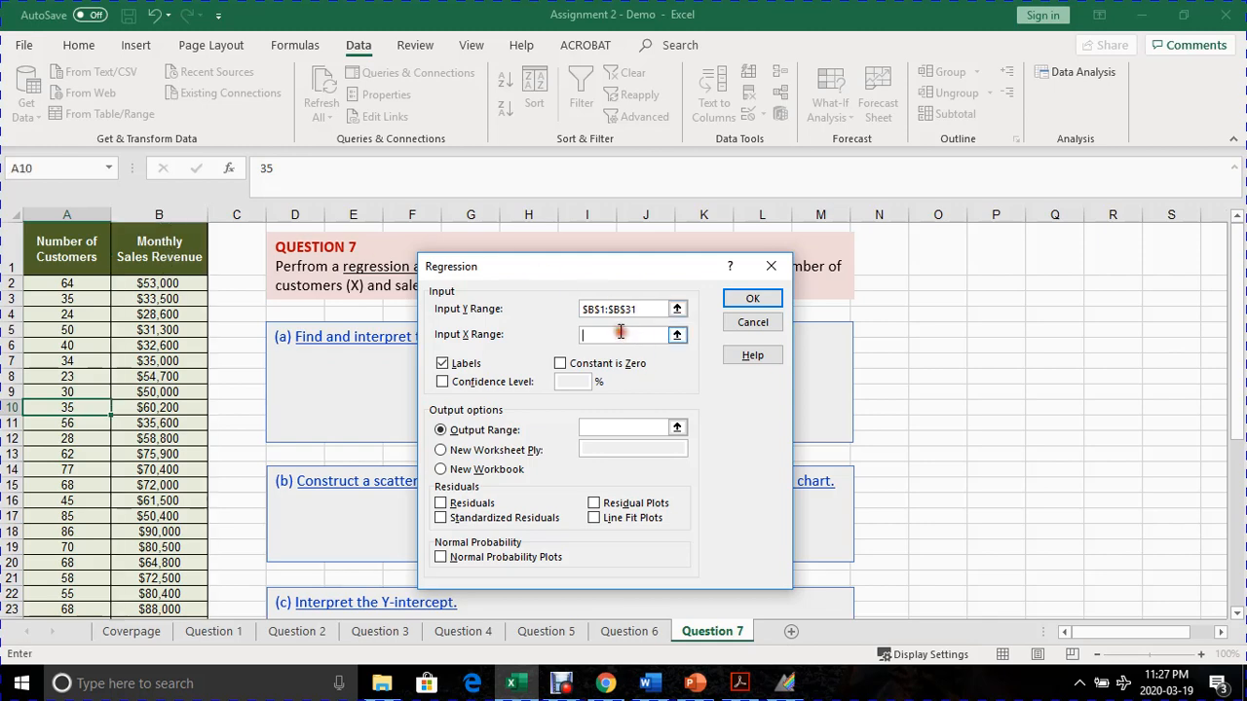
{"action": "left_click", "coordinate": [676, 337]}
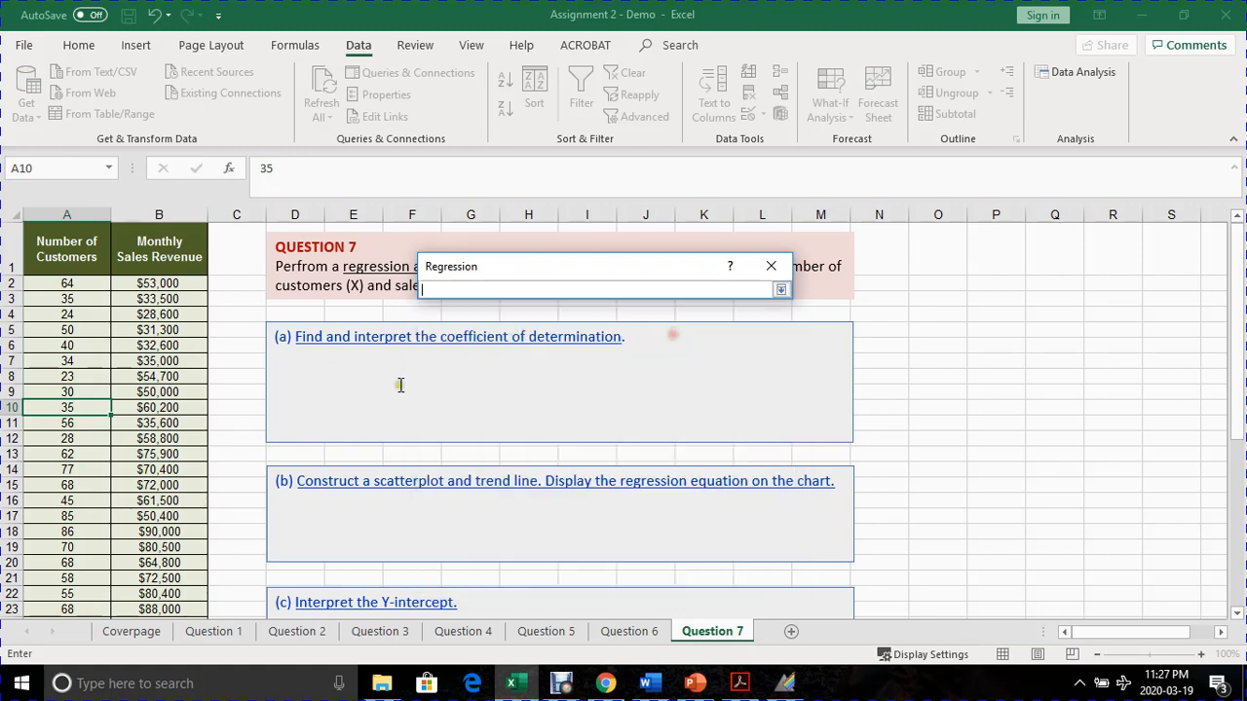
{"action": "left_click_drag", "start_coordinate": [73, 249], "coordinate": [47, 572]}
{"action": "scroll", "coordinate": [64, 544], "scroll_direction": "up", "scroll_amount": 3}
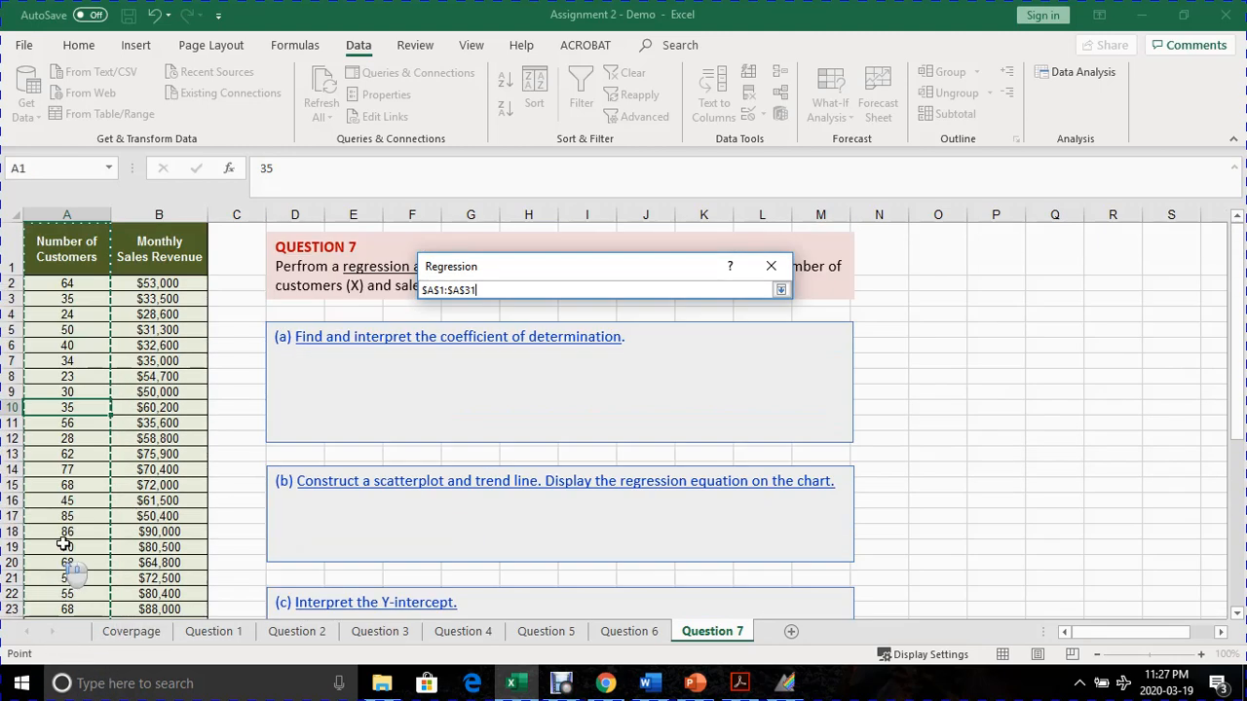
{"action": "left_click", "coordinate": [780, 289]}
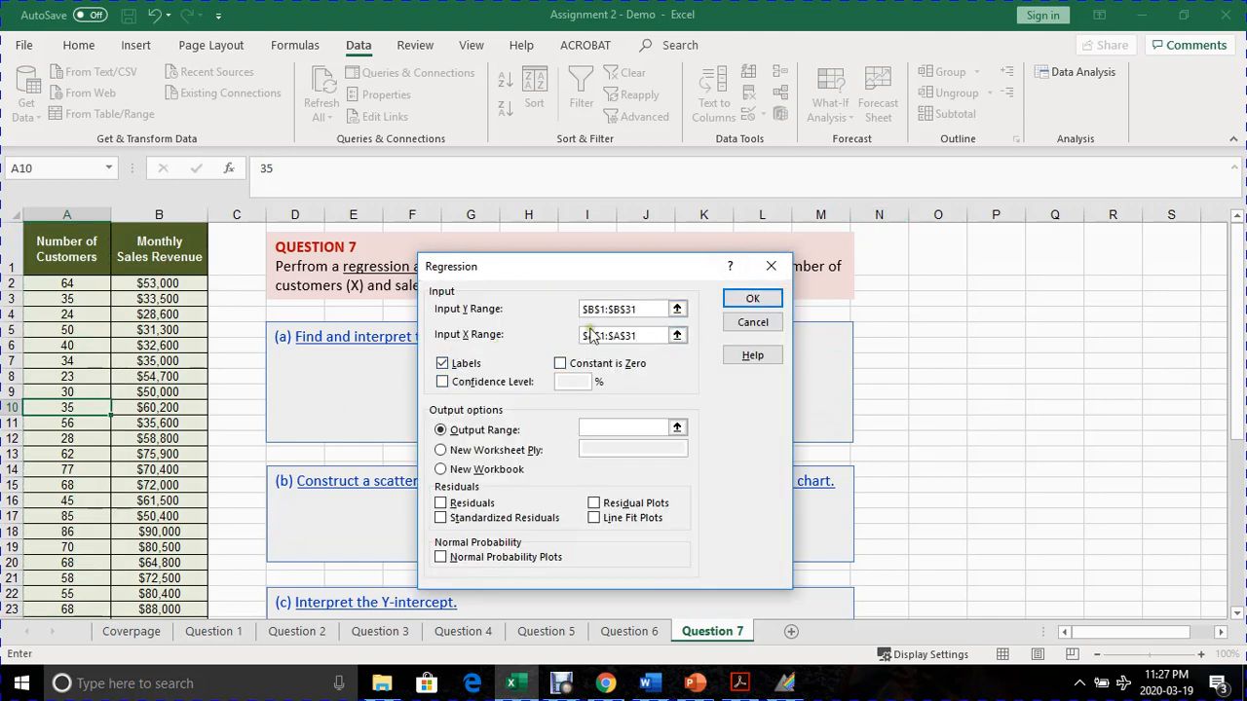
- Keep the Labels option enabled, set the Output Range to $O$6, and run the regression
{"action": "left_click", "coordinate": [444, 364]}
{"action": "left_click", "coordinate": [443, 364]}
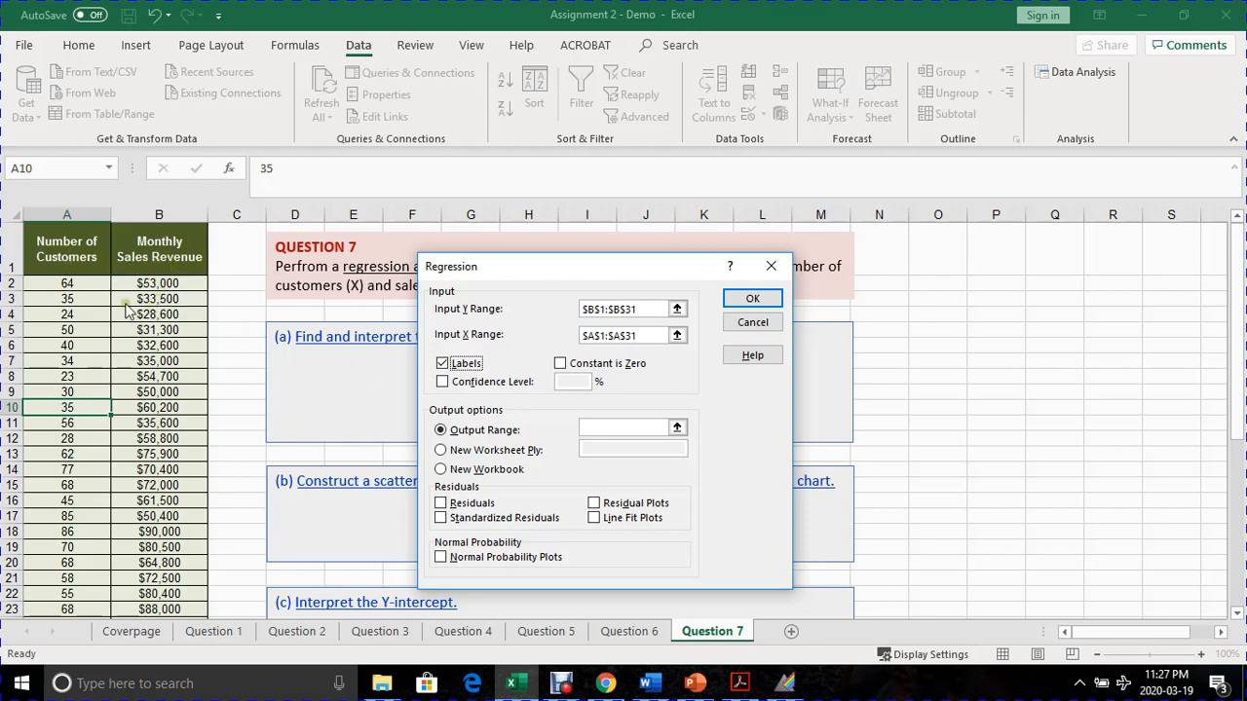
{"action": "left_click", "coordinate": [586, 427]}
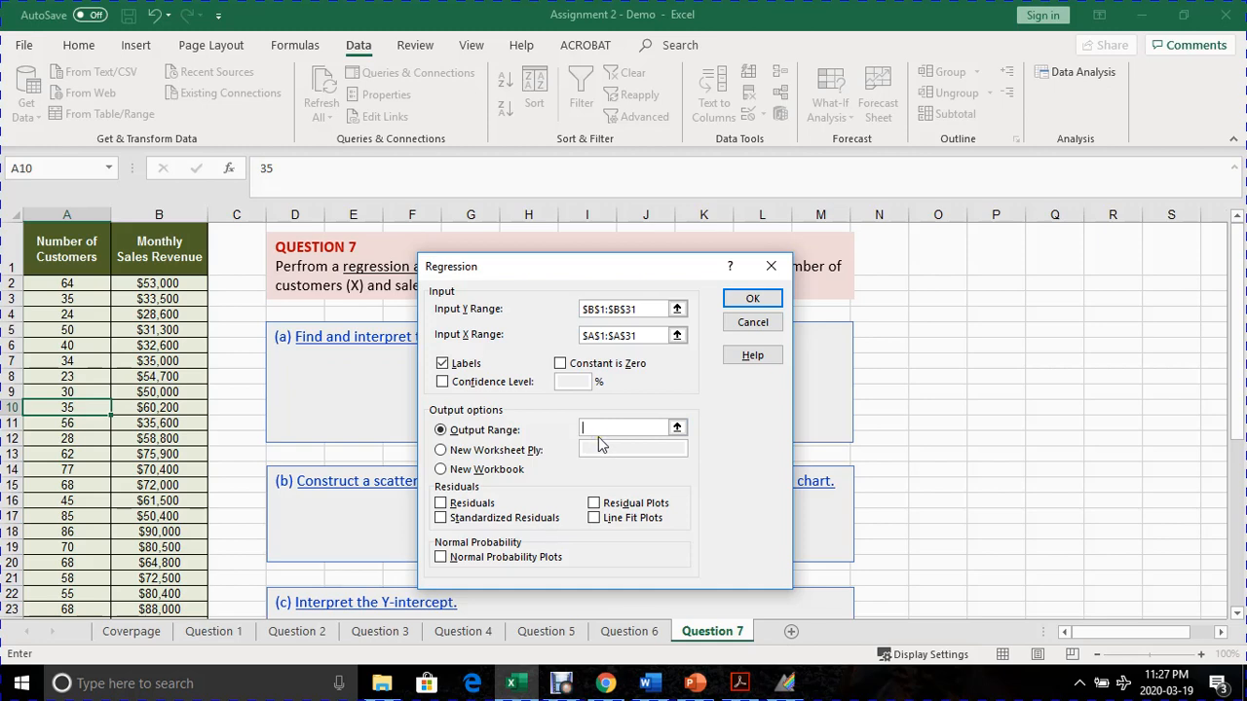
{"action": "left_click", "coordinate": [945, 348]}
{"action": "left_click", "coordinate": [753, 300]}
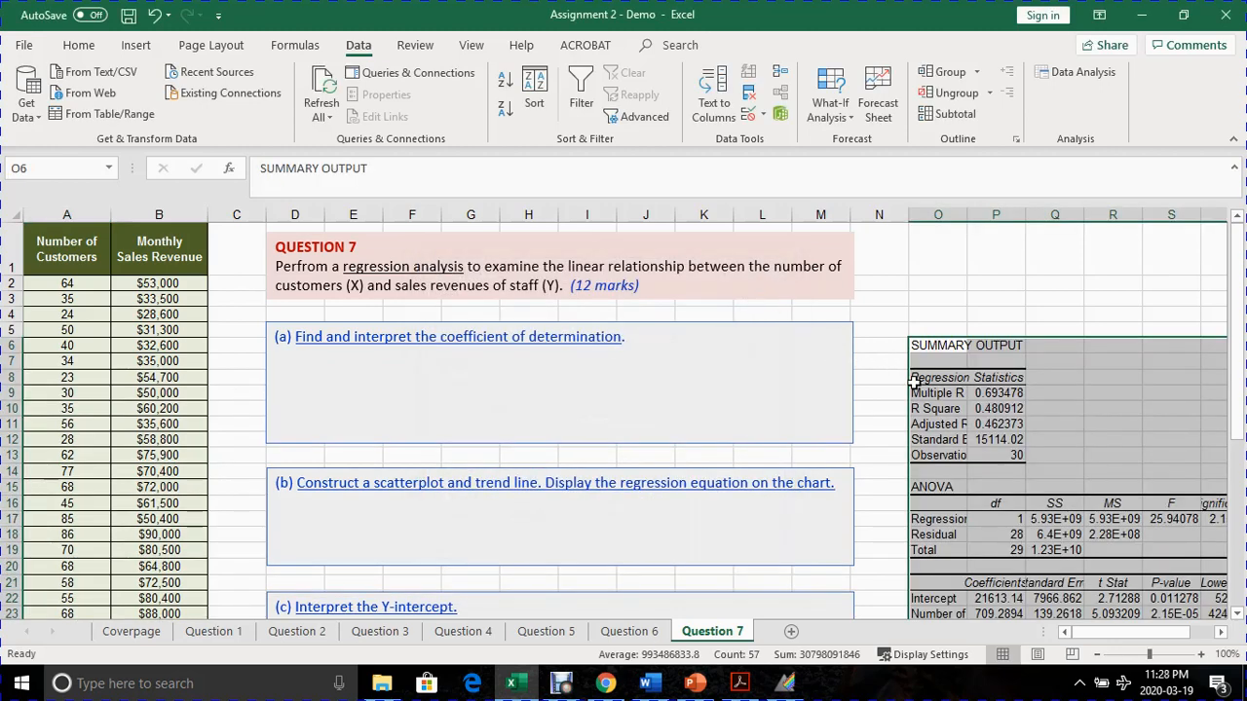
- Widen columns O and P of the regression summary output so their labels and values fit
{"action": "left_click", "coordinate": [1222, 632]}
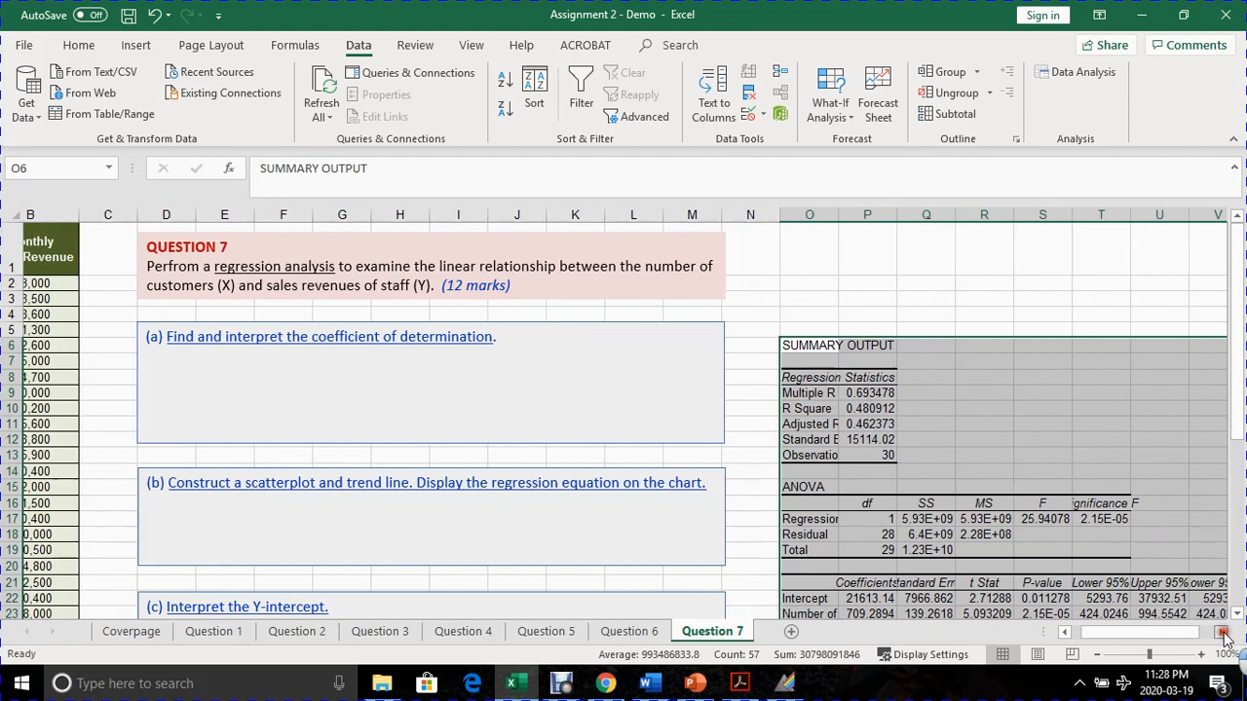
{"action": "left_click", "coordinate": [1222, 632]}
{"action": "scroll", "coordinate": [877, 534], "scroll_direction": "down", "scroll_amount": 2}
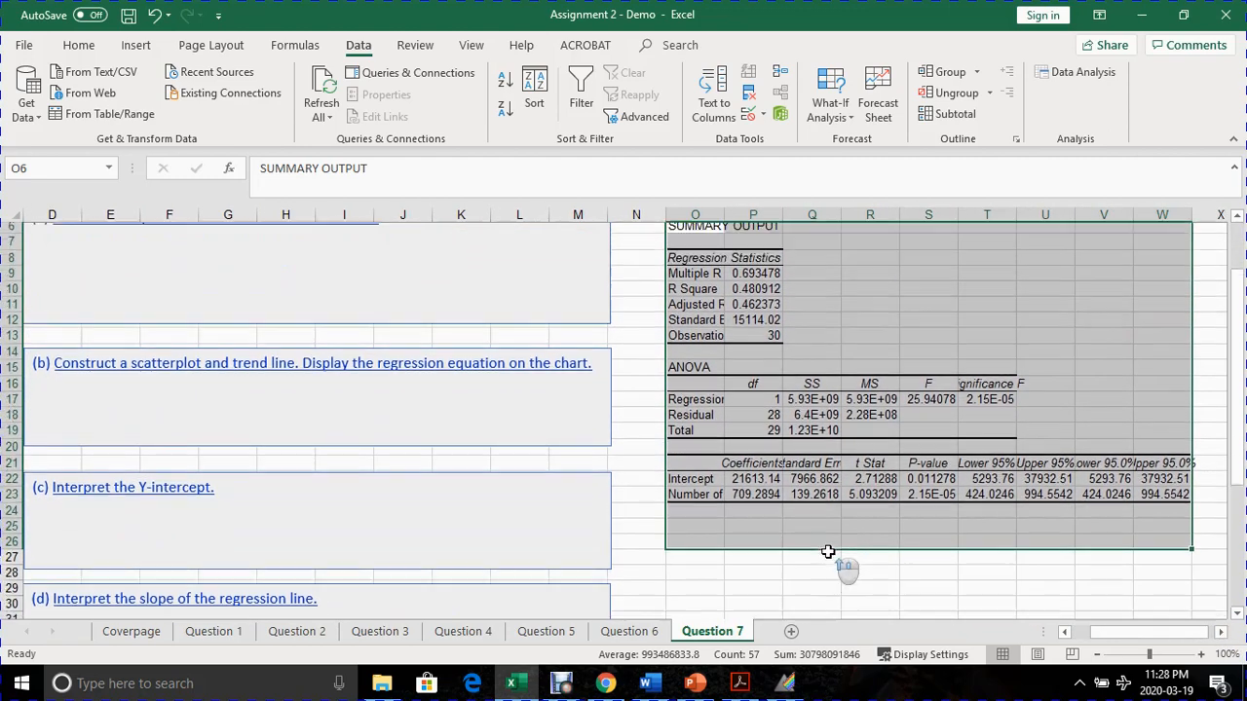
{"action": "scroll", "coordinate": [828, 553], "scroll_direction": "up", "scroll_amount": 1}
{"action": "scroll", "coordinate": [811, 558], "scroll_direction": "down", "scroll_amount": 1}
{"action": "left_click", "coordinate": [794, 557]}
{"action": "scroll", "coordinate": [790, 548], "scroll_direction": "up", "scroll_amount": 2}
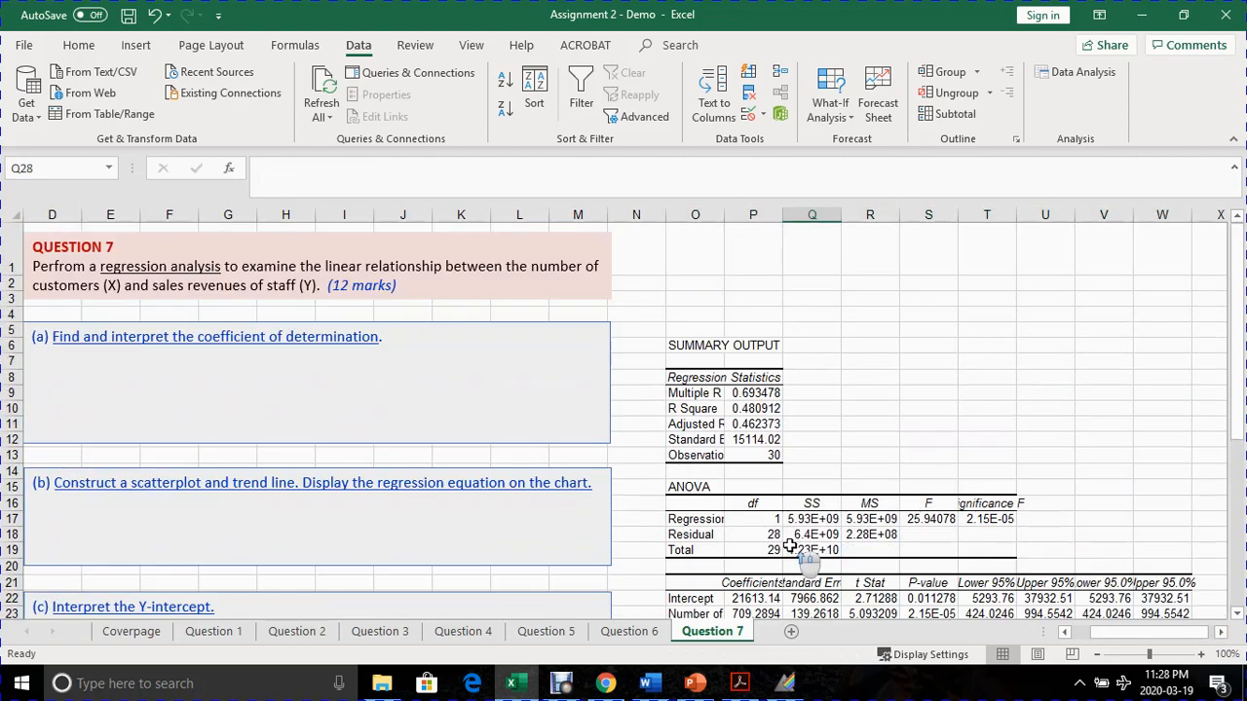
{"action": "scroll", "coordinate": [790, 548], "scroll_direction": "down", "scroll_amount": 2}
{"action": "left_click_drag", "start_coordinate": [783, 217], "coordinate": [830, 232]}
{"action": "left_click_drag", "start_coordinate": [733, 214], "coordinate": [784, 219]}
{"action": "scroll", "coordinate": [762, 366], "scroll_direction": "up", "scroll_amount": 2}
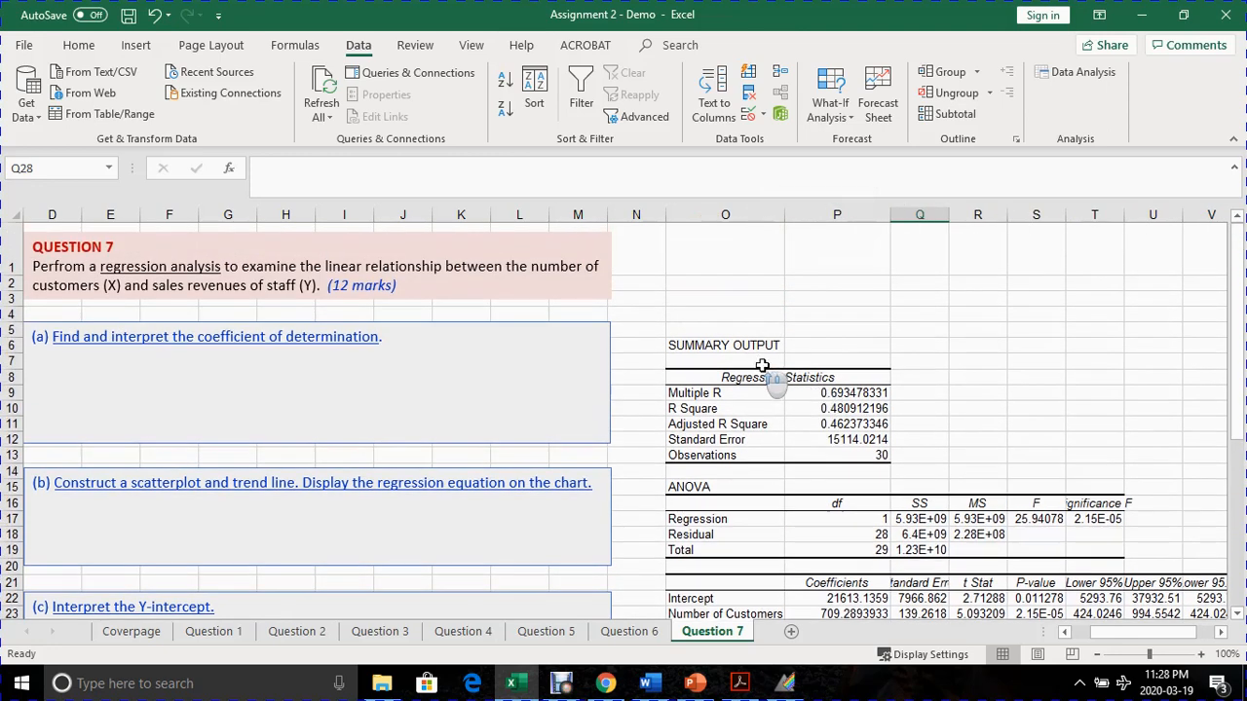
- Highlight the R Square label and its value in the regression statistics with a yellow fill
{"action": "left_click_drag", "start_coordinate": [1120, 631], "coordinate": [1089, 629]}
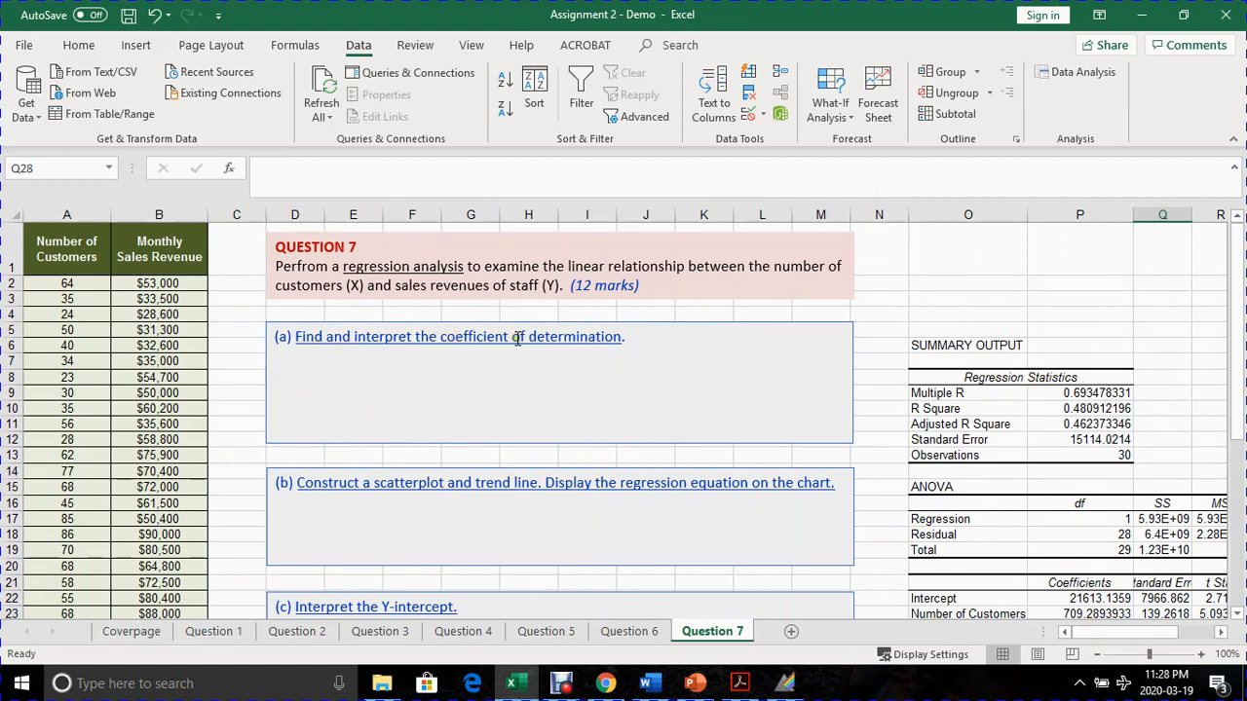
{"action": "left_click", "coordinate": [1220, 633]}
{"action": "left_click", "coordinate": [1220, 633]}
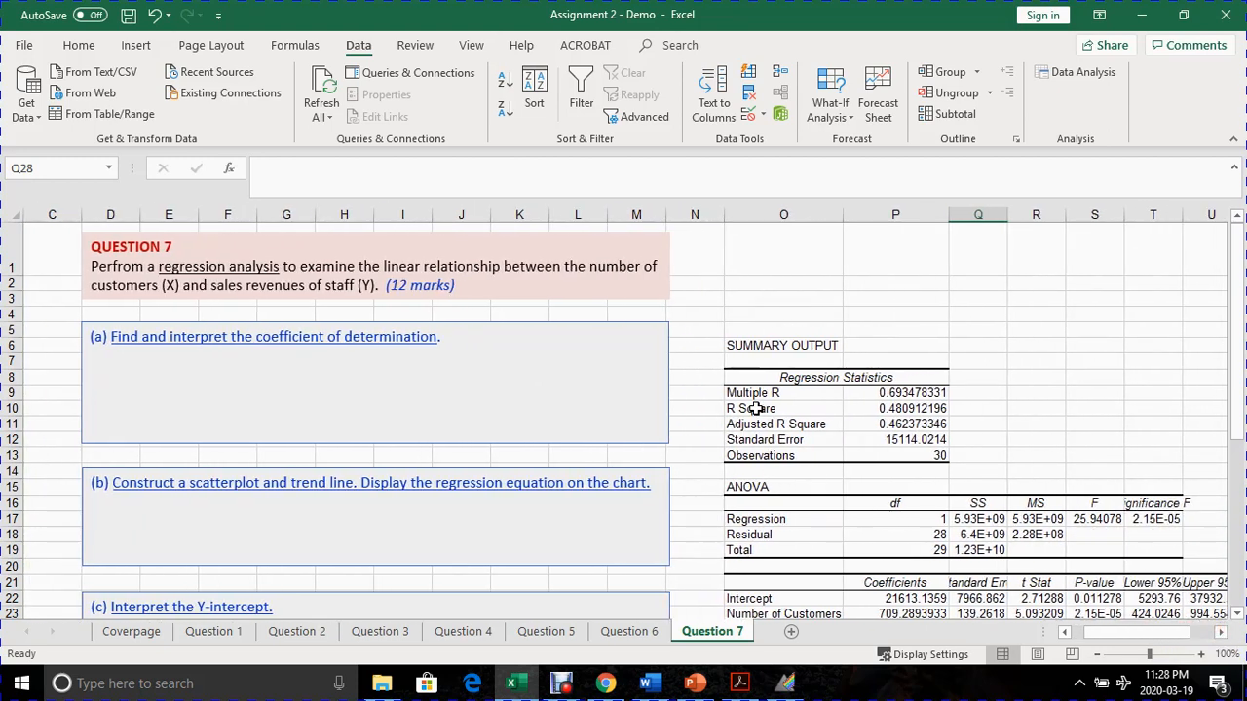
{"action": "left_click_drag", "start_coordinate": [756, 409], "coordinate": [921, 409]}
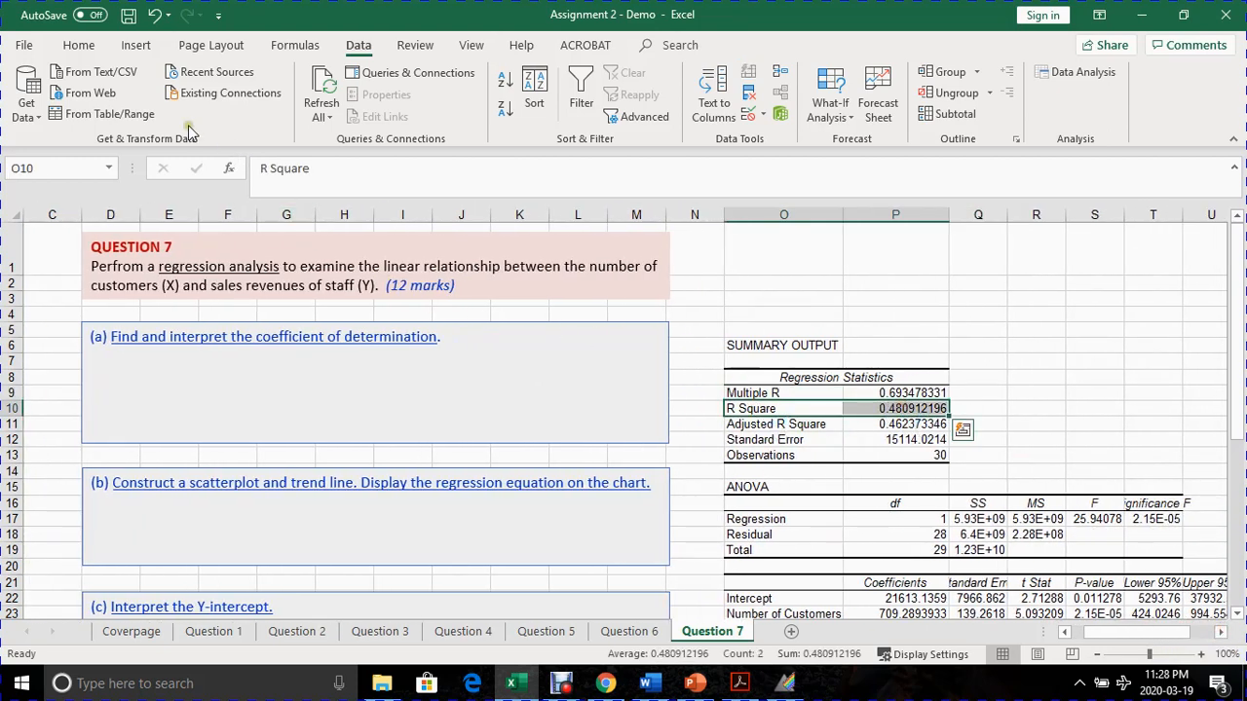
{"action": "left_click", "coordinate": [81, 44]}
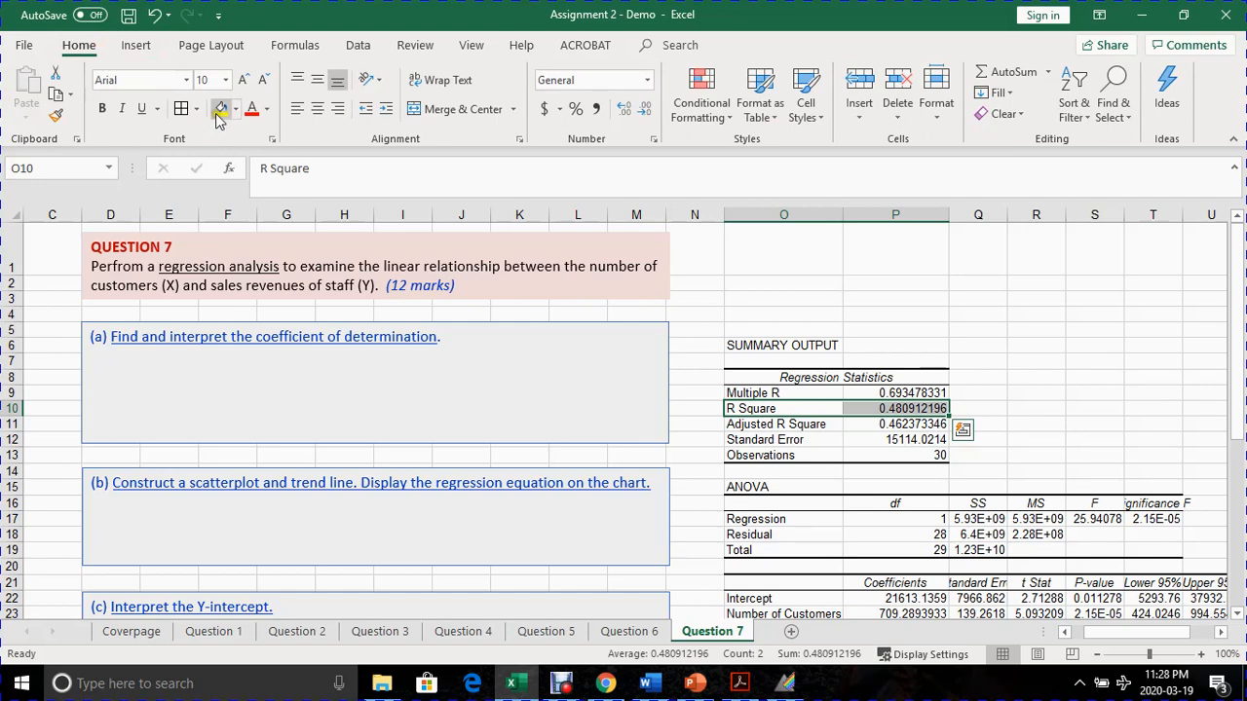
{"action": "left_click", "coordinate": [218, 113]}
{"action": "left_click", "coordinate": [974, 407]}
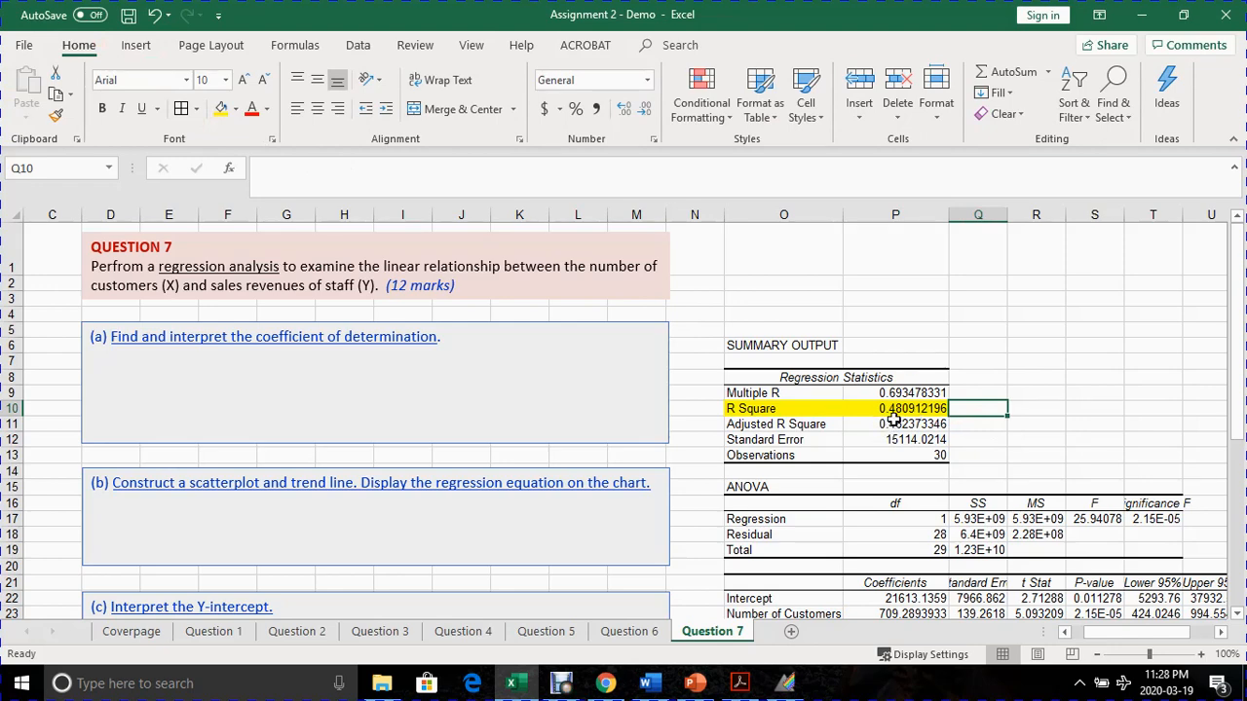
- In the part (a) answer box, write "0.4809 x 100 = 48.09% of Y is determined by X."
{"action": "left_click", "coordinate": [169, 364]}
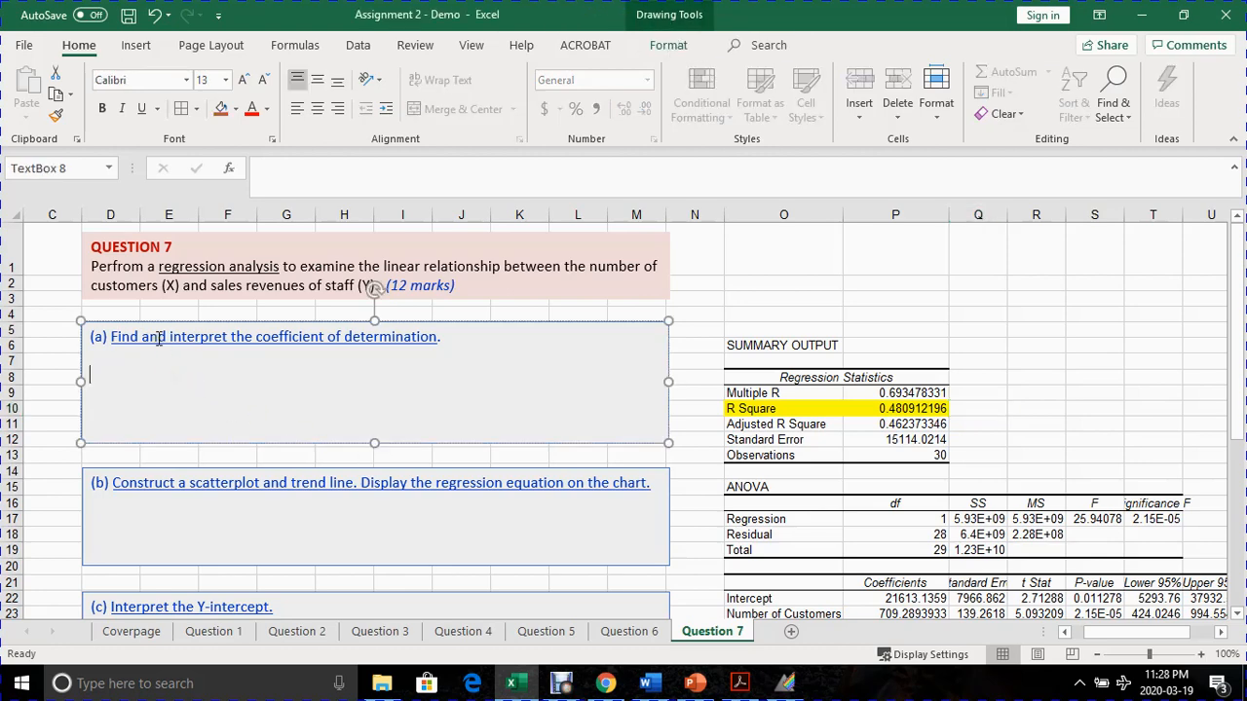
{"action": "type", "text": "0.4809 x"}
{"action": "type", "text": "100 = 48.09"}
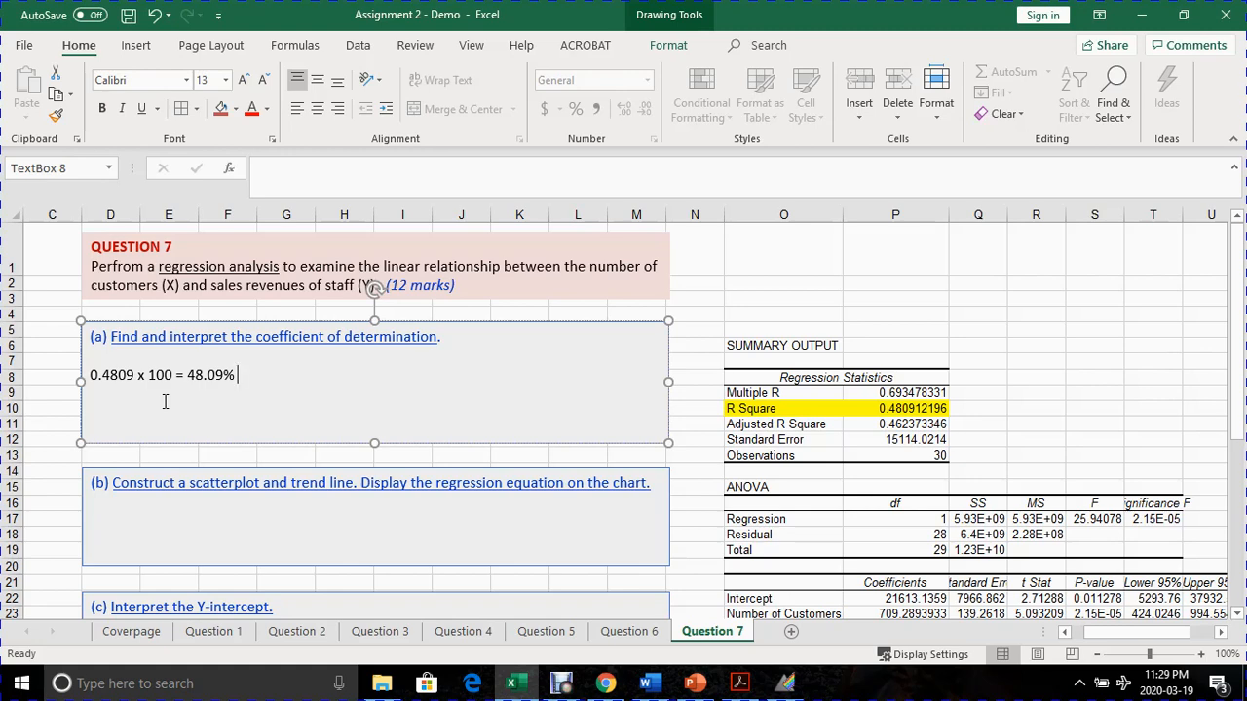
{"action": "type", "text": "of Y i"}
{"action": "type", "text": "s determine"}
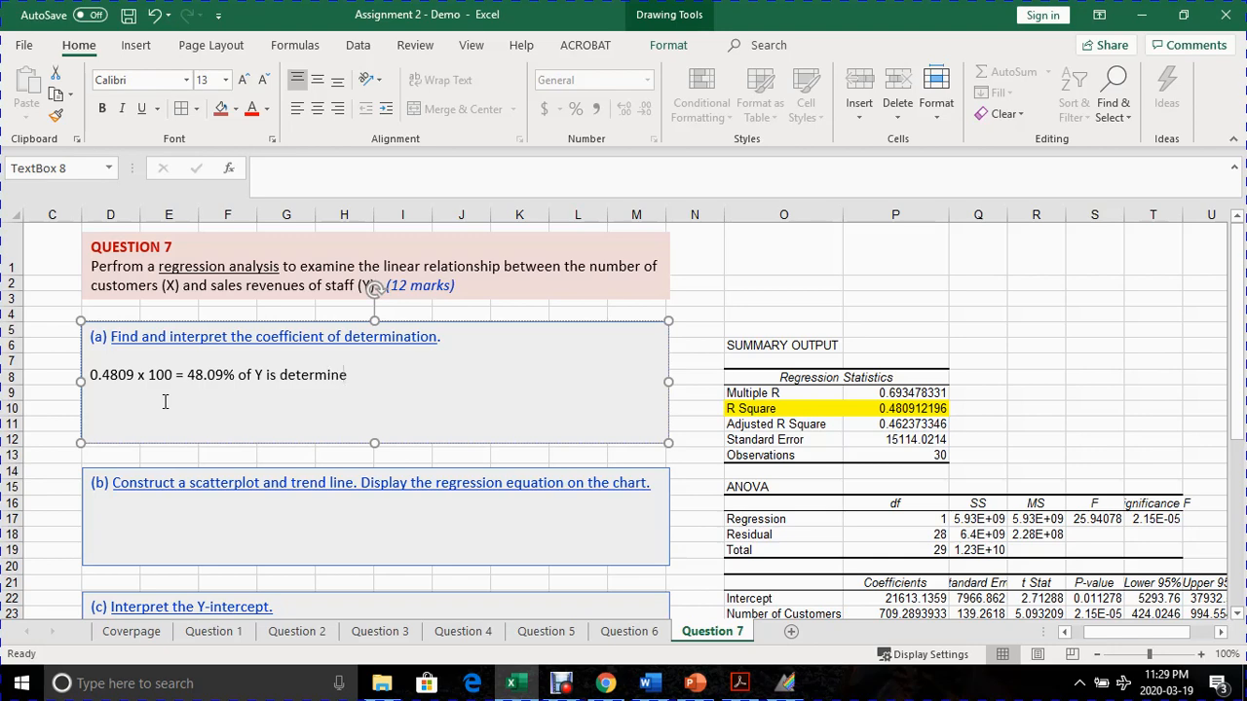
{"action": "type", "text": "d by X."}
- Add a second line to the part (a) answer: "48.09% of sales revenue is determined by the number of customers."
{"action": "key", "text": "Return"}
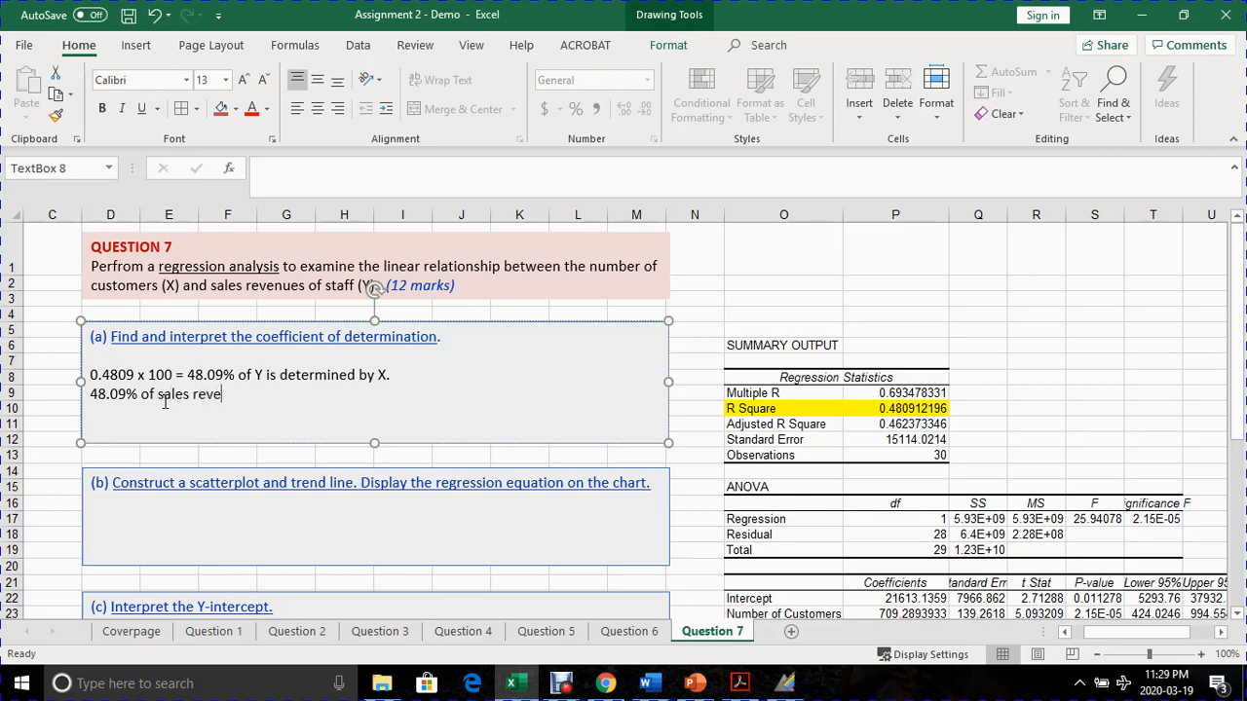
{"action": "type", "text": "nue is determined b"}
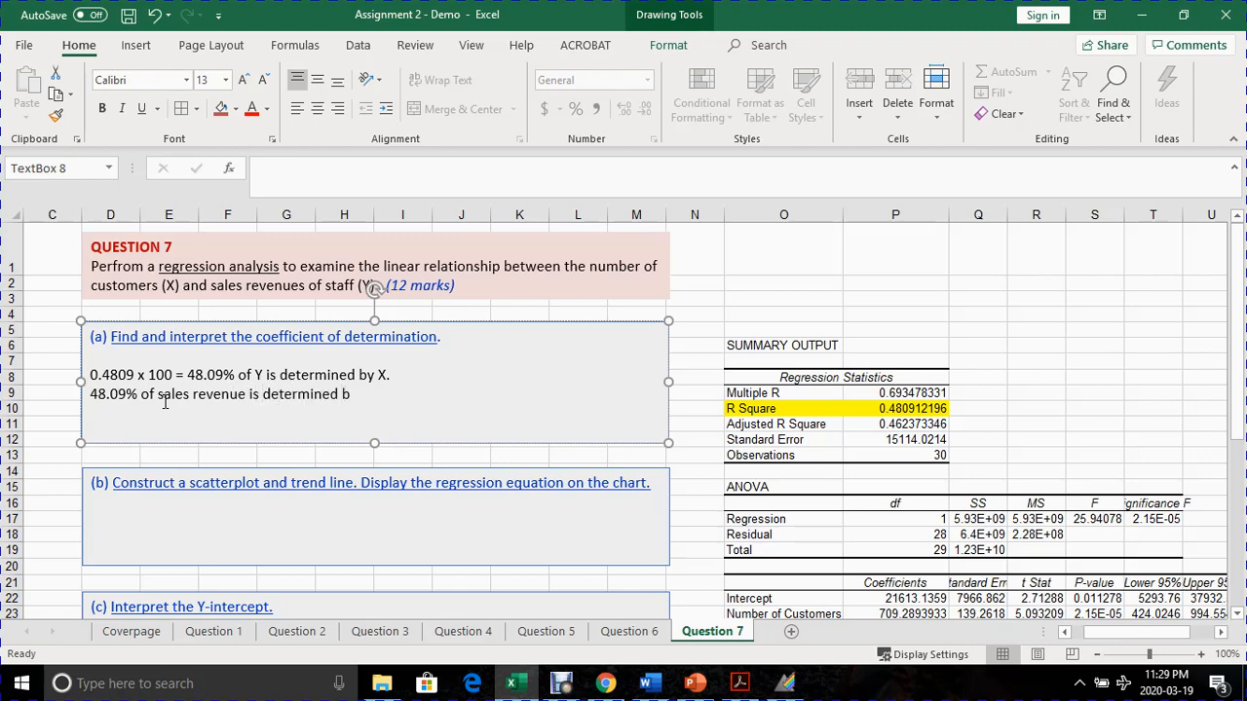
{"action": "type", "text": "y the number of c"}
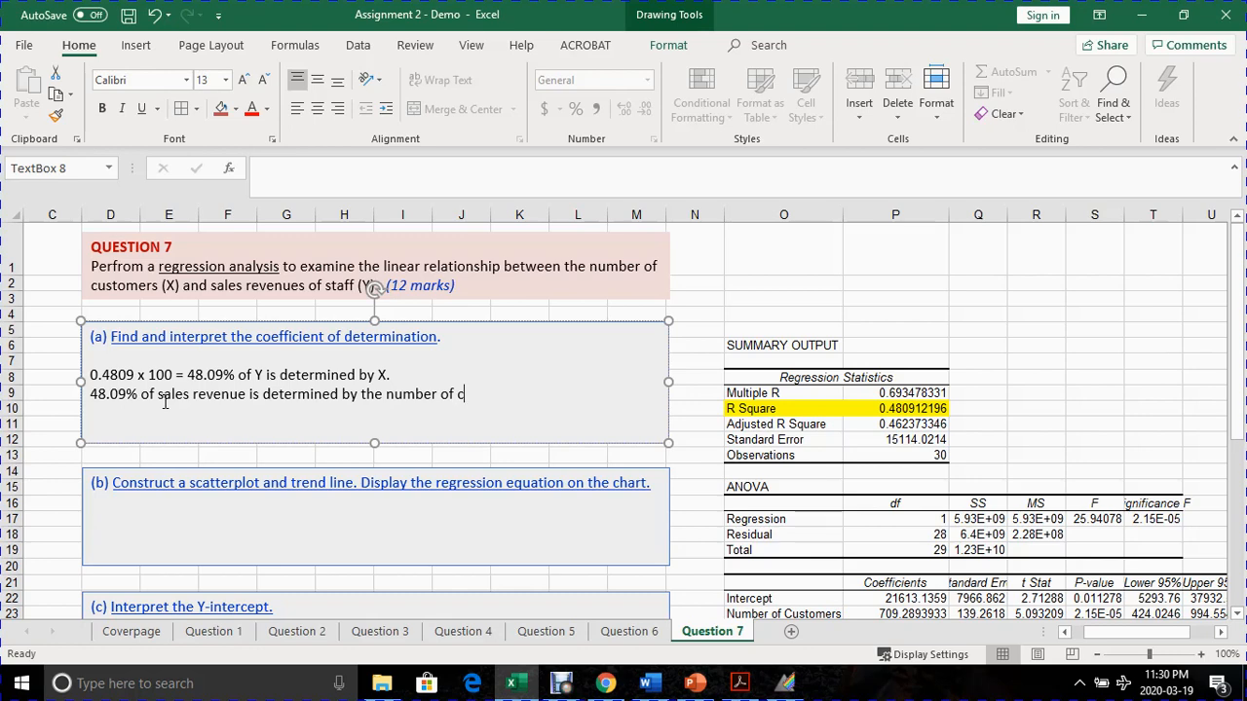
{"action": "type", "text": "ustime"}
{"action": "type", "text": "omers."}
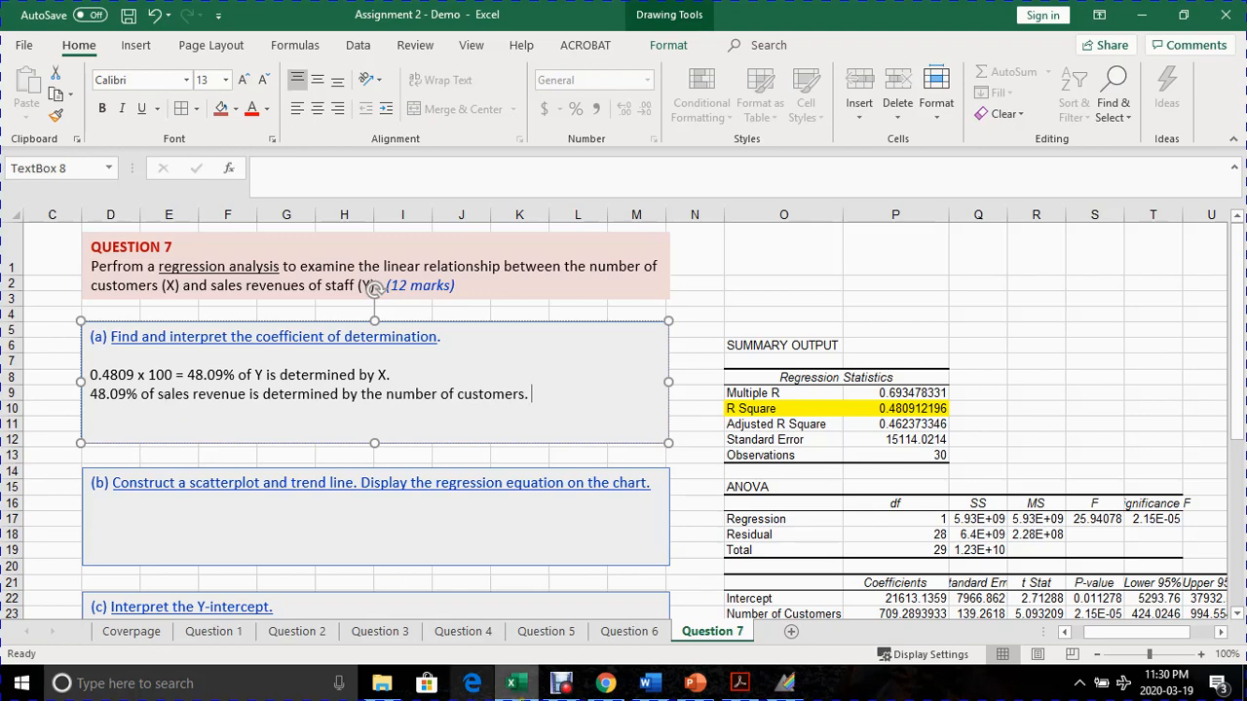
- Highlight the Intercept label and its coefficient in the regression output with a yellow fill
{"action": "left_click_drag", "start_coordinate": [1099, 637], "coordinate": [1075, 636]}
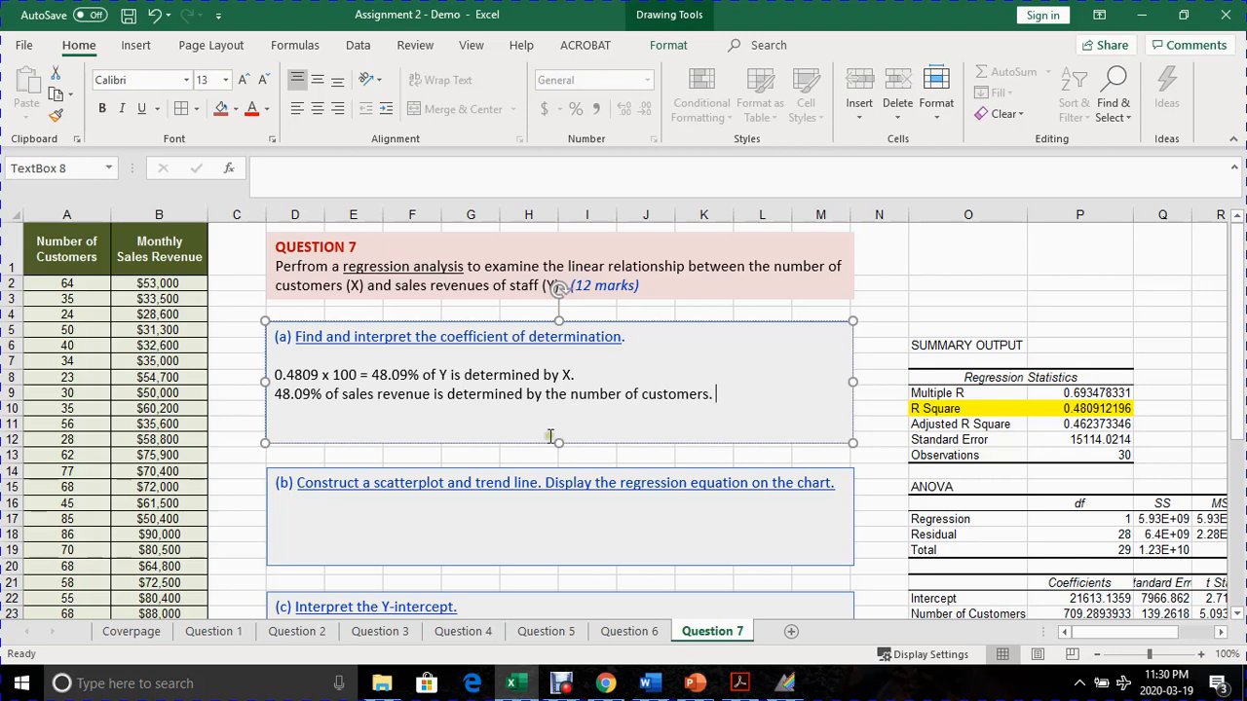
{"action": "left_click", "coordinate": [450, 538]}
{"action": "scroll", "coordinate": [452, 505], "scroll_direction": "down", "scroll_amount": 1}
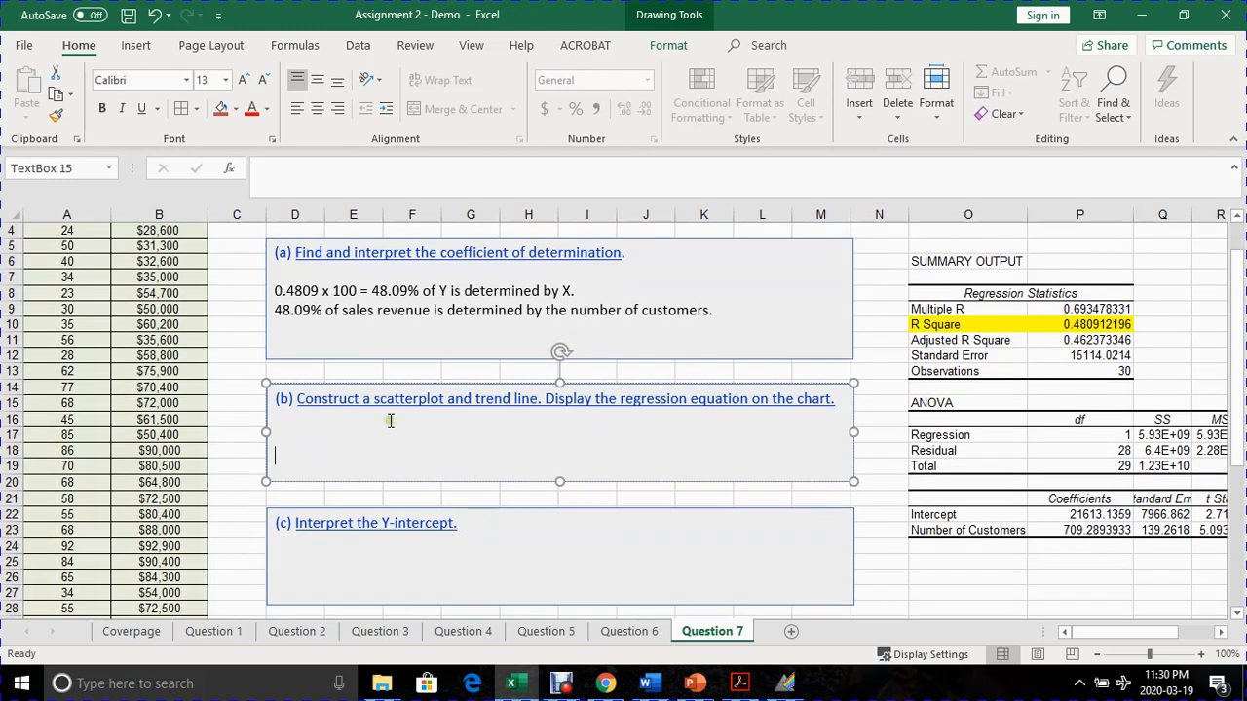
{"action": "scroll", "coordinate": [395, 409], "scroll_direction": "down", "scroll_amount": 1}
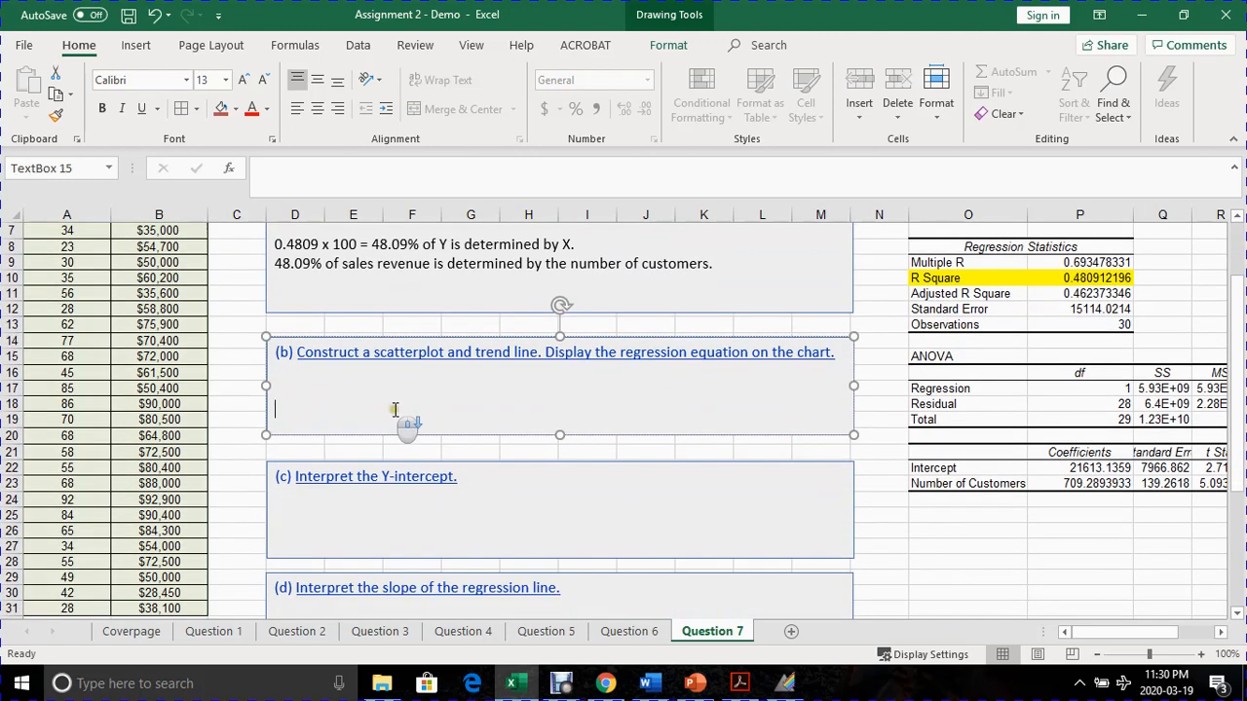
{"action": "left_click", "coordinate": [330, 508]}
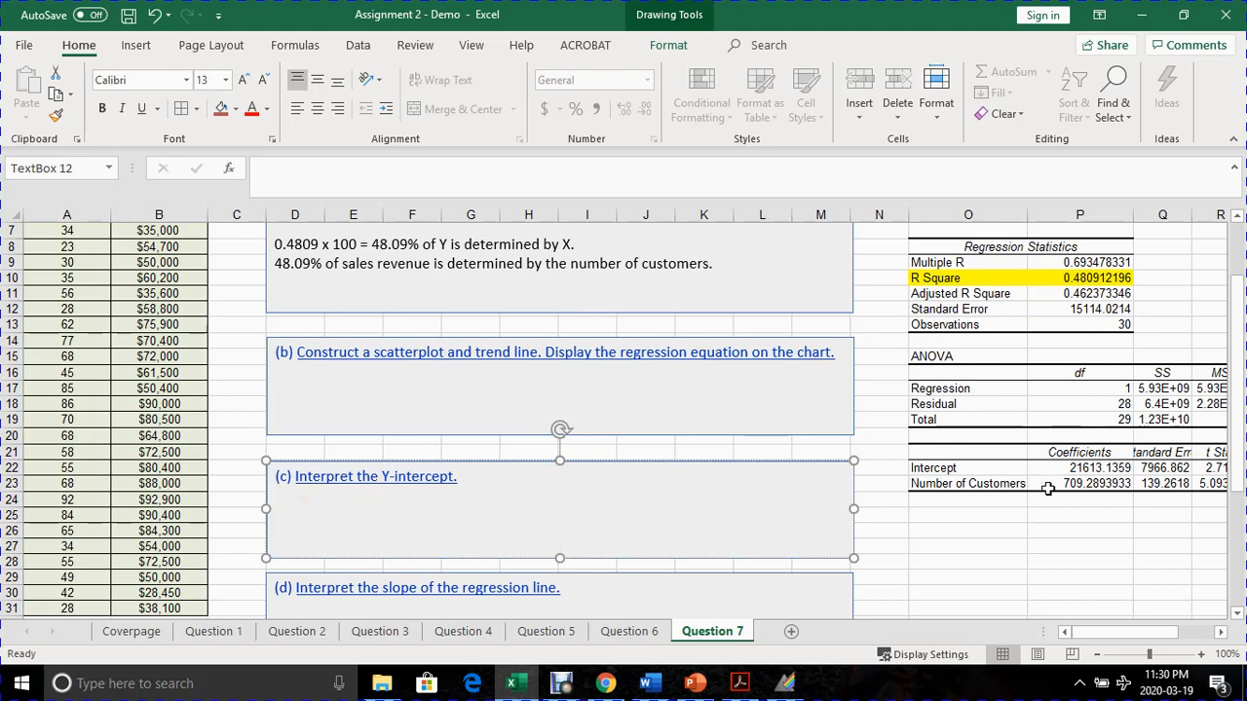
{"action": "mouse_move", "coordinate": [945, 469]}
{"action": "left_mouse_down"}
{"action": "mouse_move", "coordinate": [1006, 471]}
{"action": "mouse_move", "coordinate": [1009, 455]}
{"action": "mouse_move", "coordinate": [1071, 470]}
{"action": "left_mouse_up"}
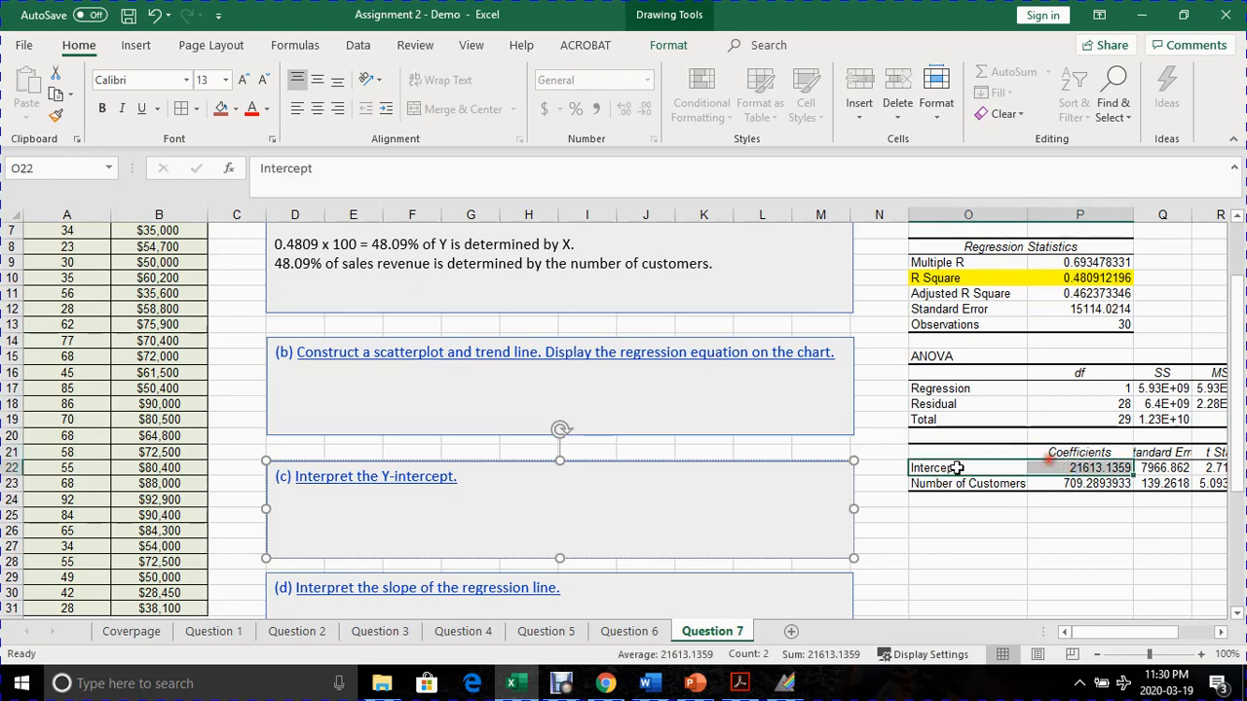
{"action": "left_click", "coordinate": [219, 110]}
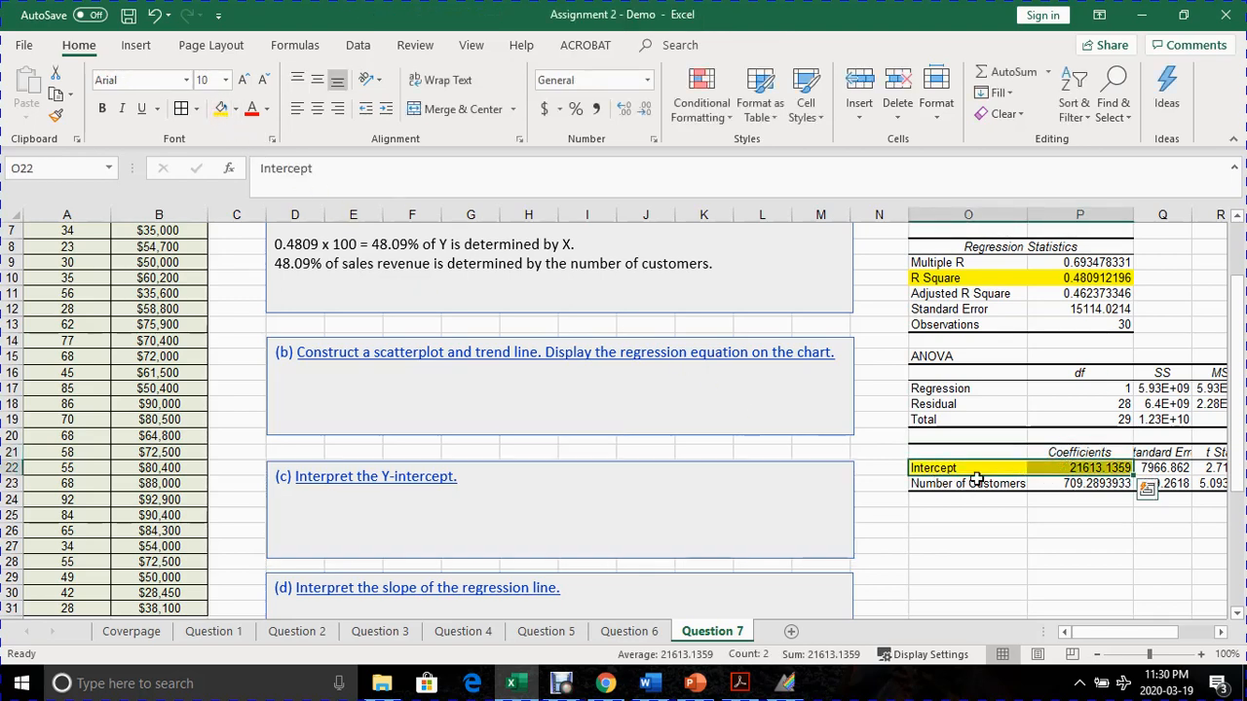
{"action": "left_click", "coordinate": [1021, 519]}
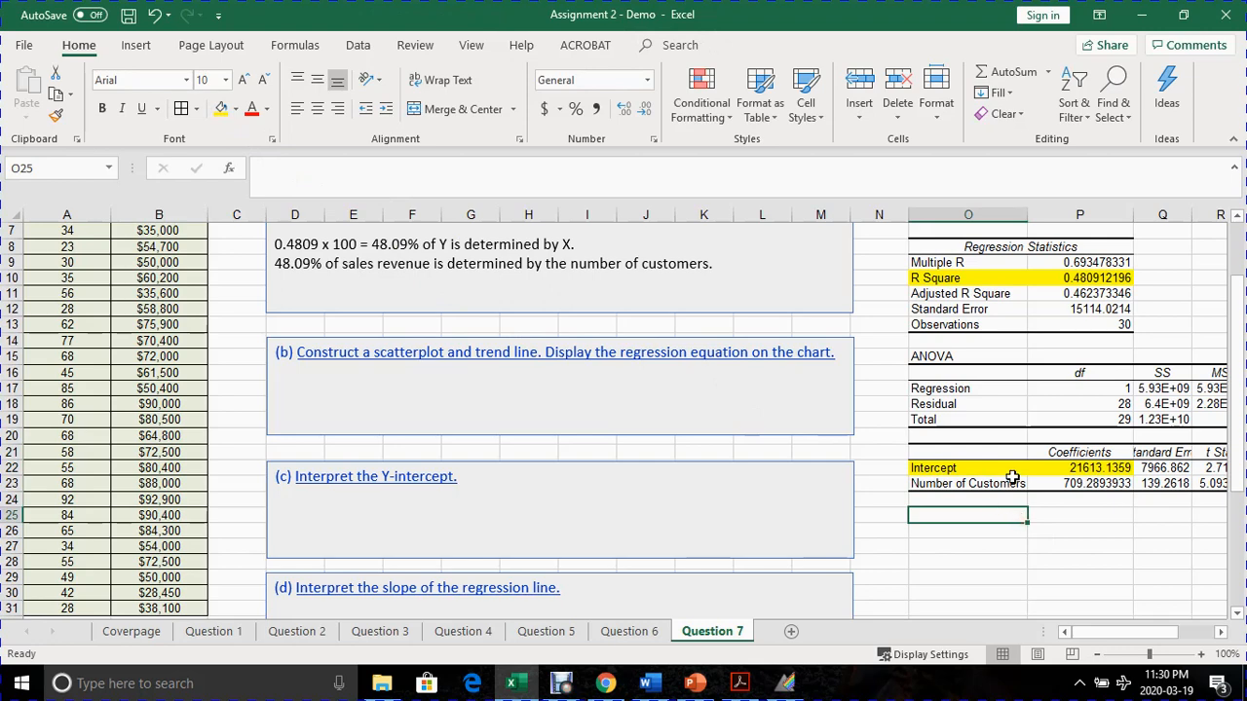
- Enter the intercept coefficient as $21,613.14 in the part (c) answer box
{"action": "left_click", "coordinate": [945, 469]}
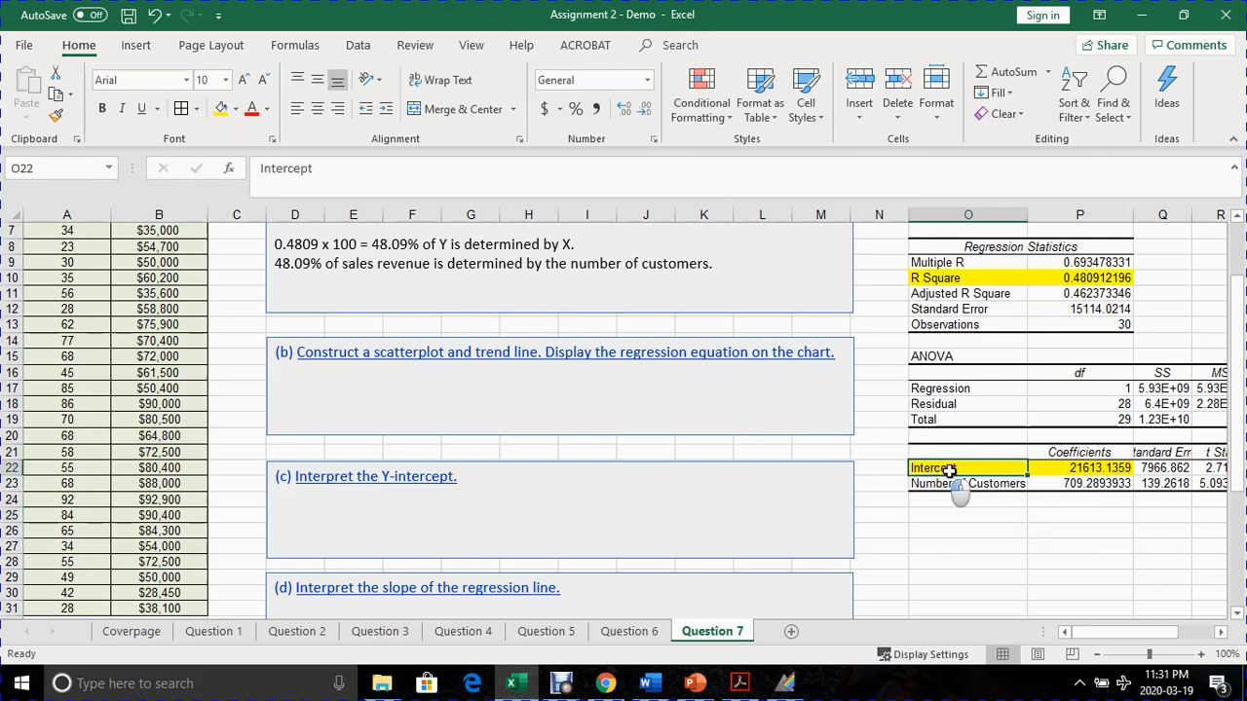
{"action": "mouse_move", "coordinate": [948, 469]}
{"action": "left_mouse_down"}
{"action": "mouse_move", "coordinate": [1070, 453]}
{"action": "mouse_move", "coordinate": [1096, 471]}
{"action": "left_mouse_up"}
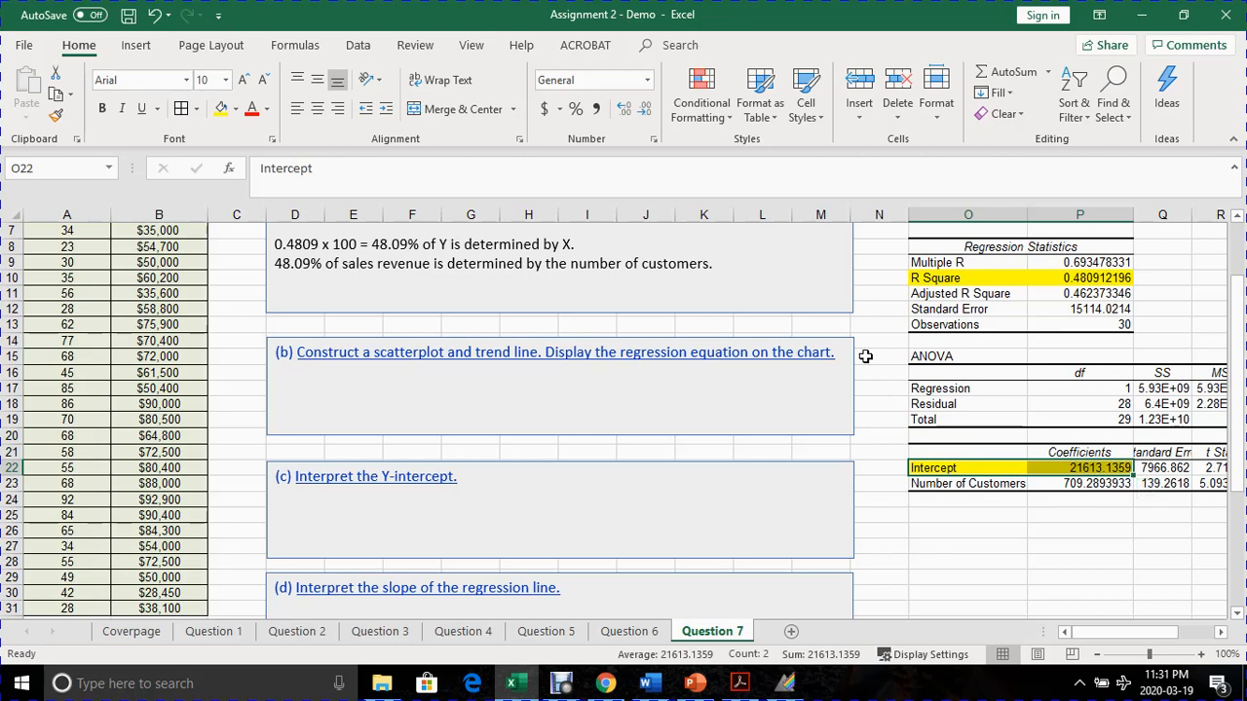
{"action": "left_click", "coordinate": [332, 502]}
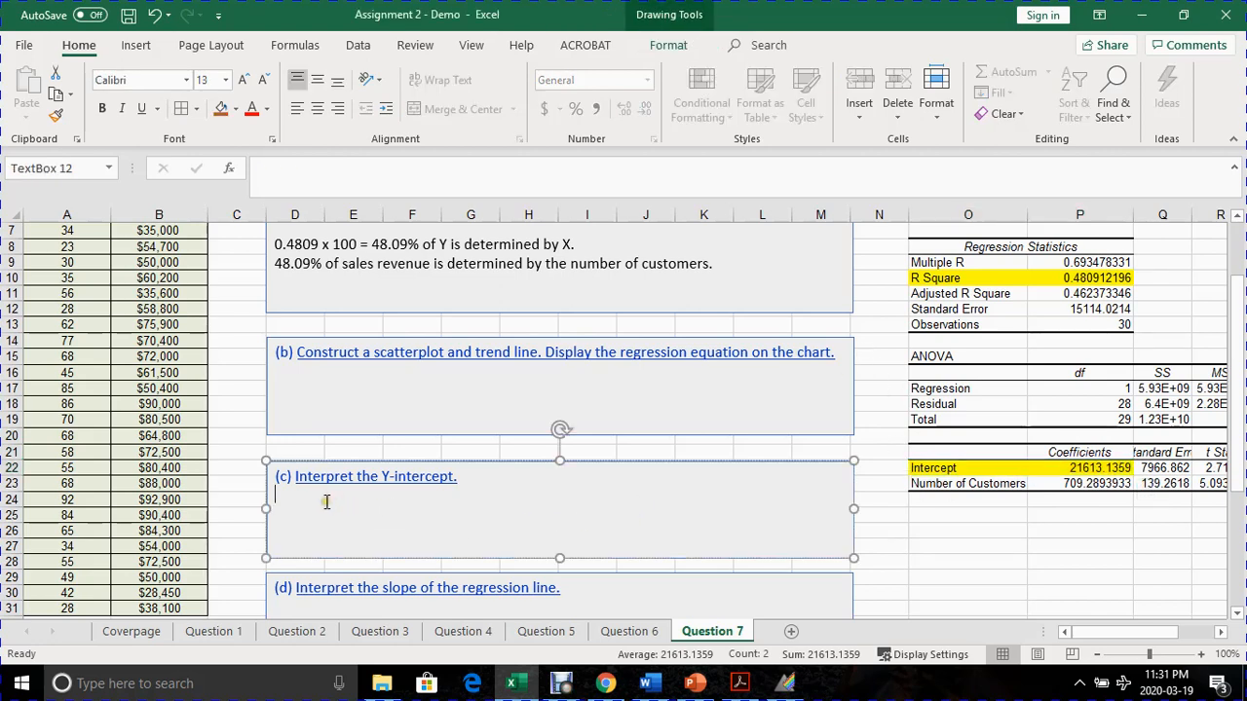
{"action": "type", "text": "21,613.14"}
{"action": "left_click", "coordinate": [275, 515]}
{"action": "type", "text": "$"}
- In part (c), follow the $21,613.14 value with a period and the question "What is Y when X is zero?"
{"action": "left_click", "coordinate": [351, 515]}
{"action": "type", "text": "What is Ym when"}
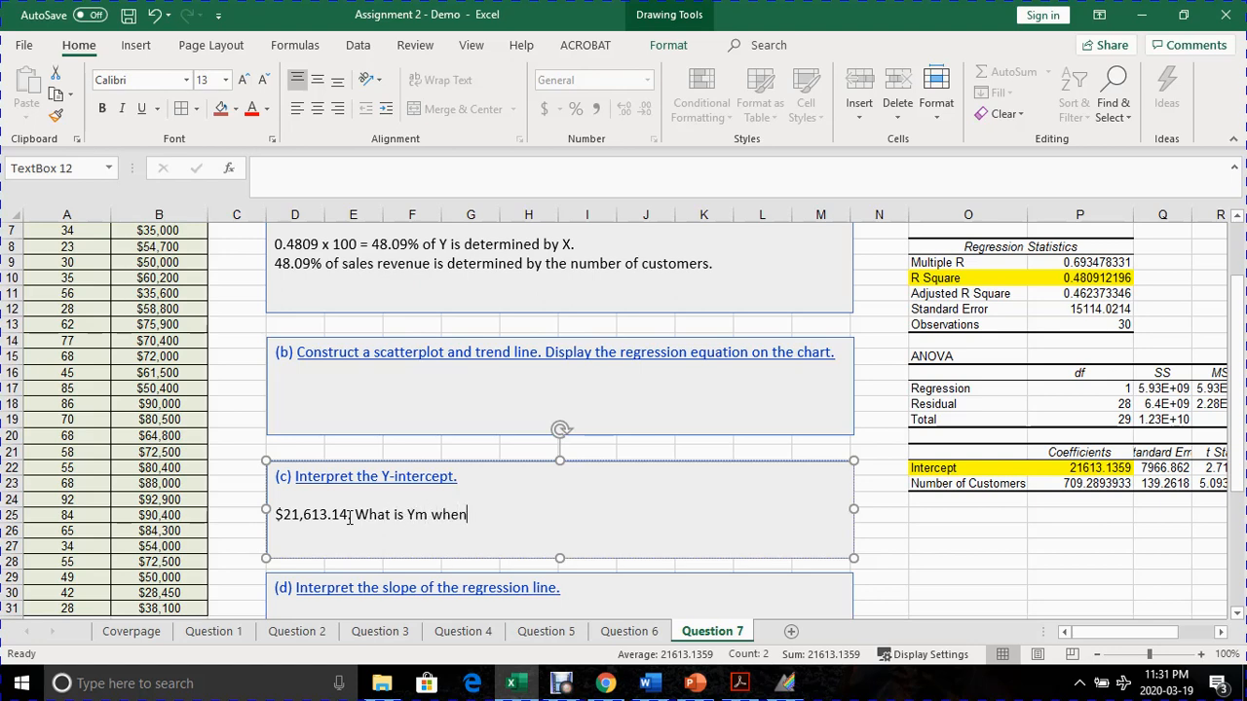
{"action": "type", "text": " X is zero."}
{"action": "left_click", "coordinate": [348, 518]}
{"action": "type", "text": "."}
{"action": "left_click", "coordinate": [414, 516]}
{"action": "key", "text": "Delete"}
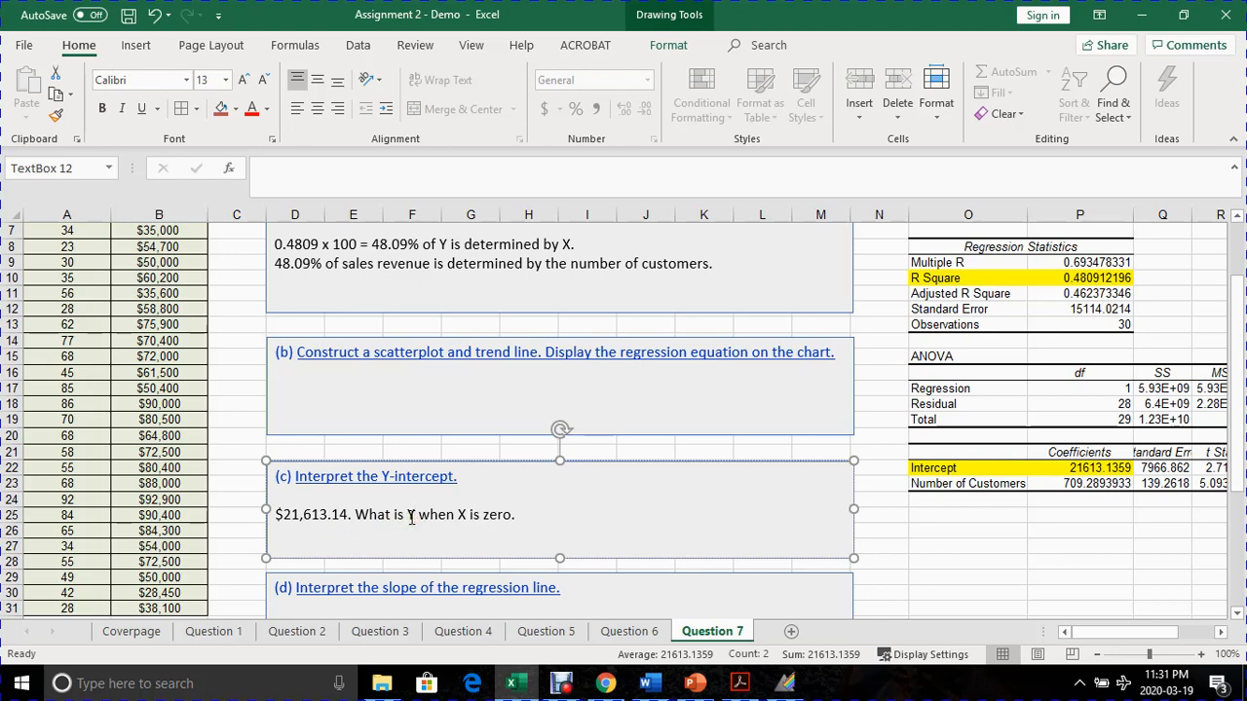
{"action": "left_click", "coordinate": [515, 515]}
{"action": "key", "text": "BackSpace"}
{"action": "type", "text": "?"}
- Add a second line to the part (c) answer: "When the number of customers is zero, we expect sales revenue to be $21,613.14."
{"action": "type", "text": "When"}
{"action": "type", "text": "the"}
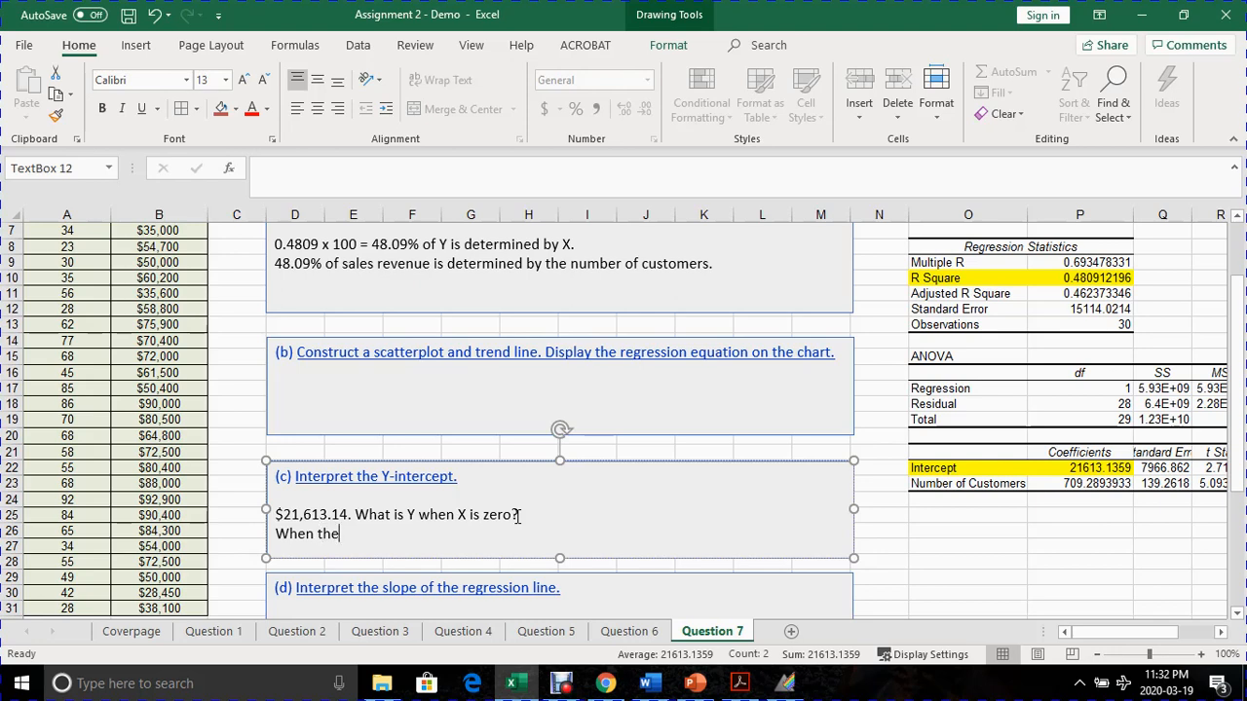
{"action": "type", "text": " number of "}
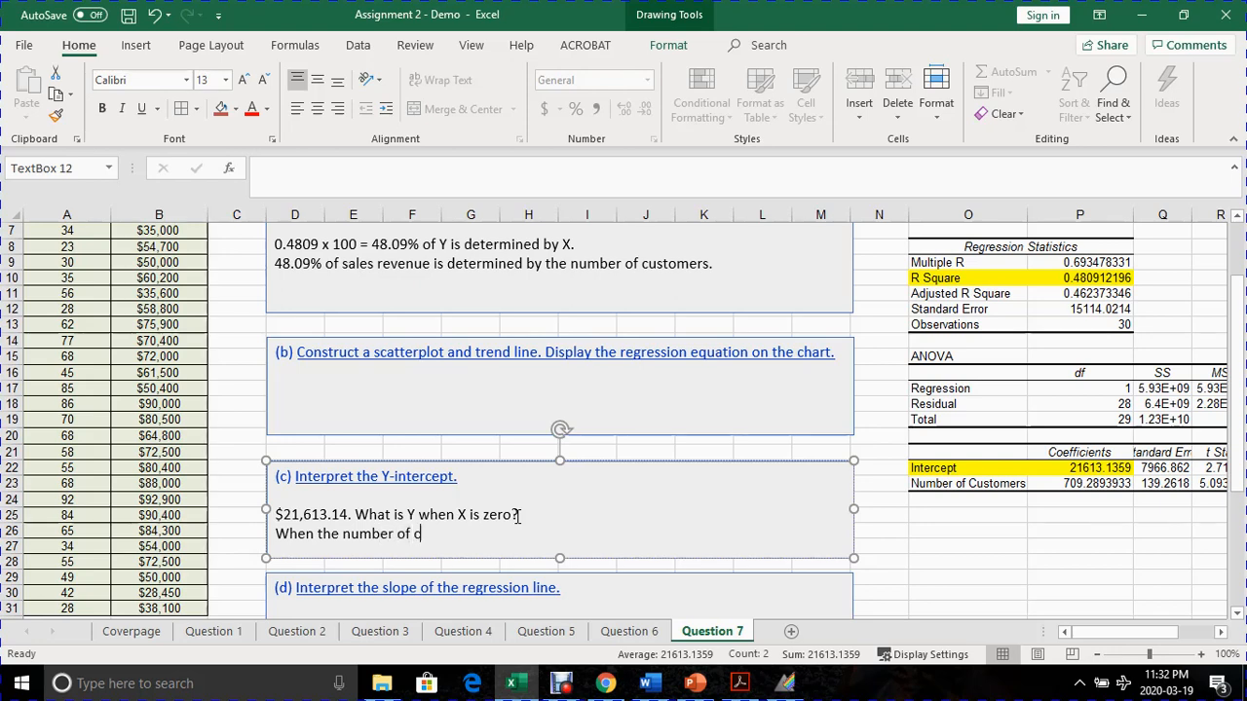
{"action": "type", "text": "customers"}
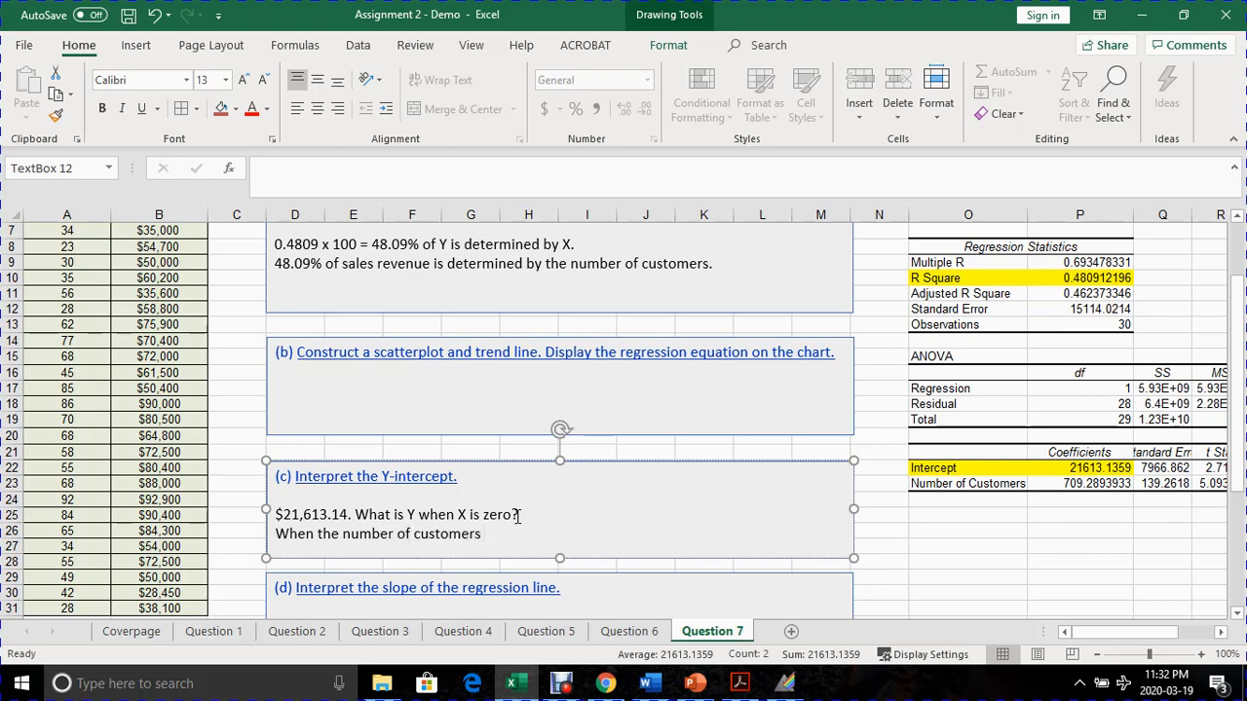
{"action": "type", "text": " is zero, we expect sal"}
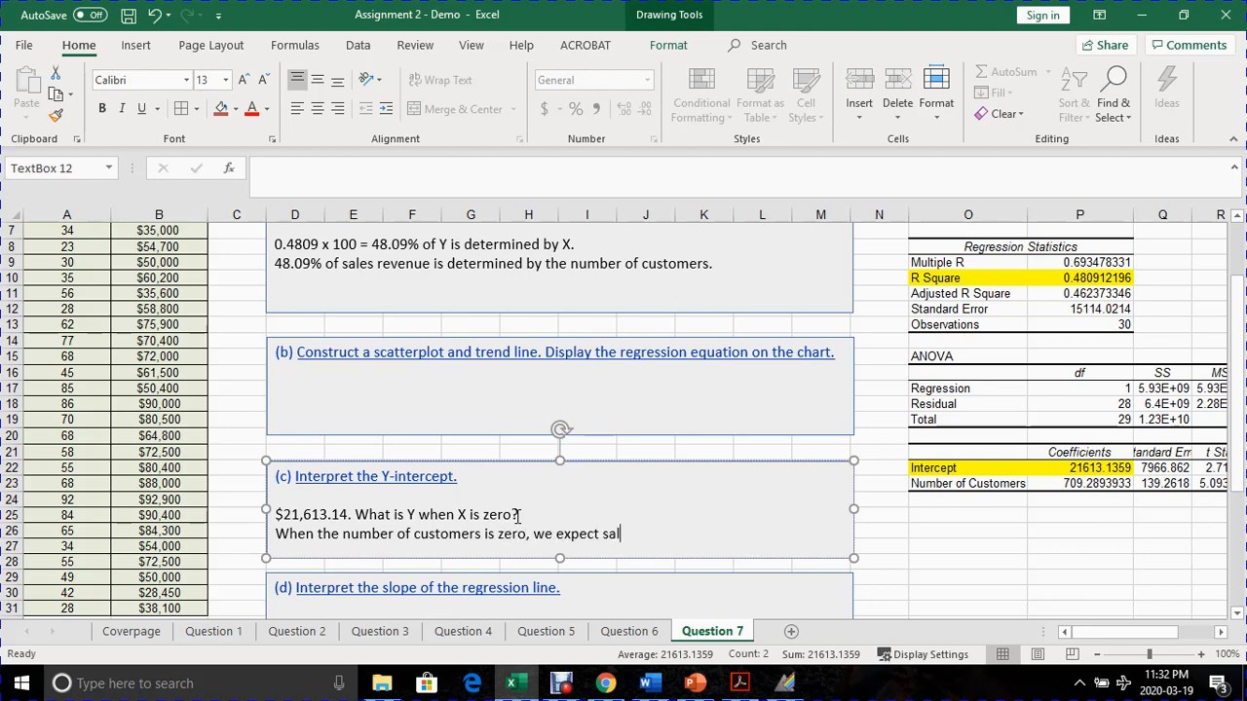
{"action": "type", "text": "es revenue to be "}
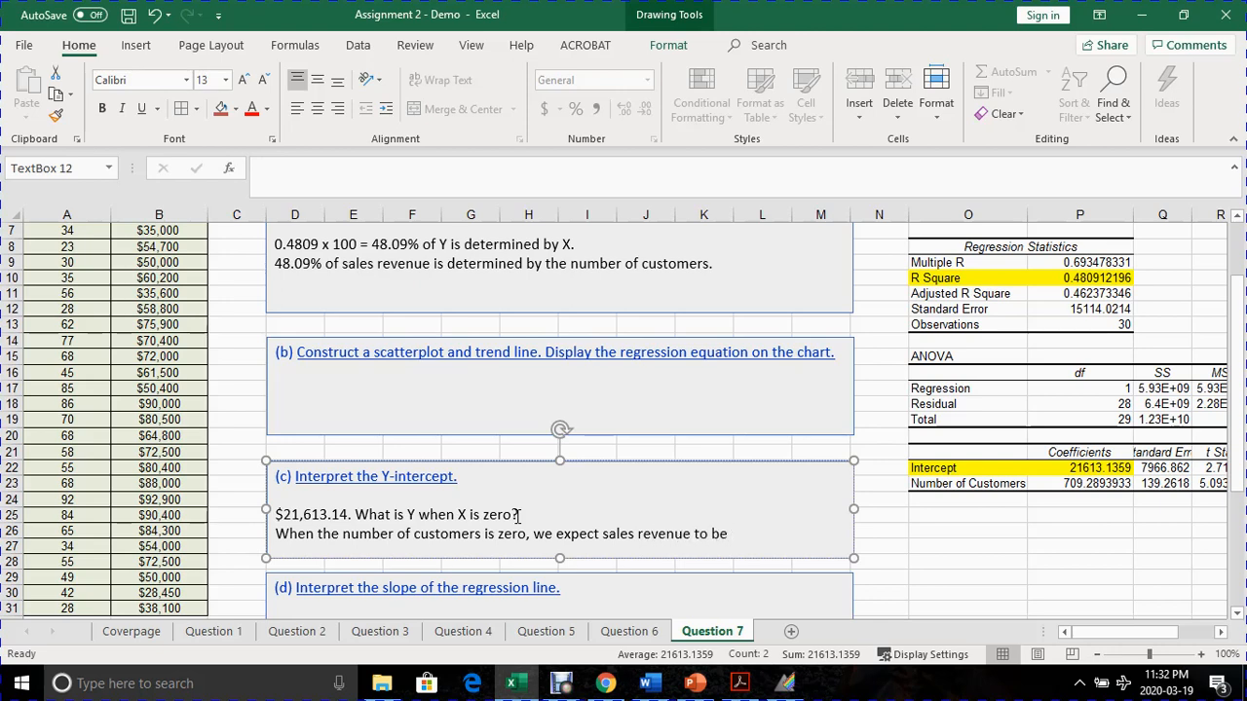
{"action": "type", "text": "$21,613.14."}
- Highlight the Number of Customers label and its coefficient in the regression output with a light theme fill colour
{"action": "scroll", "coordinate": [519, 515], "scroll_direction": "down", "scroll_amount": 2}
{"action": "left_click", "coordinate": [474, 524]}
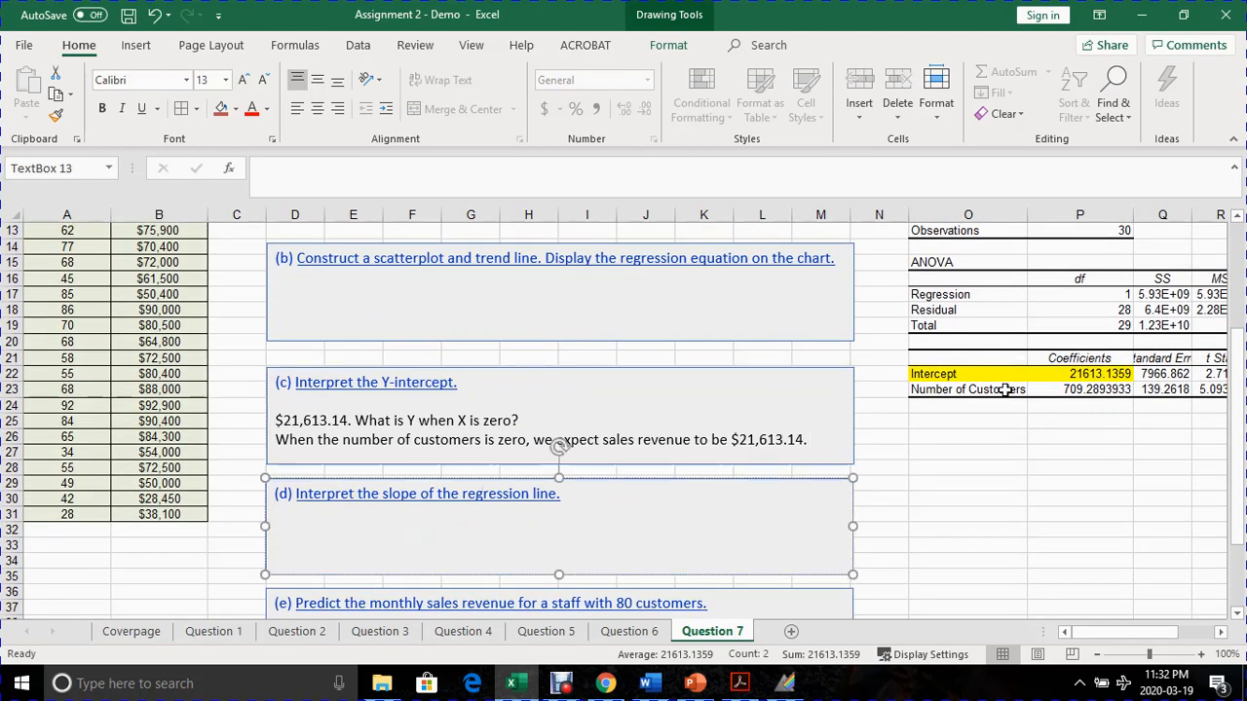
{"action": "left_click_drag", "start_coordinate": [982, 390], "coordinate": [1053, 386]}
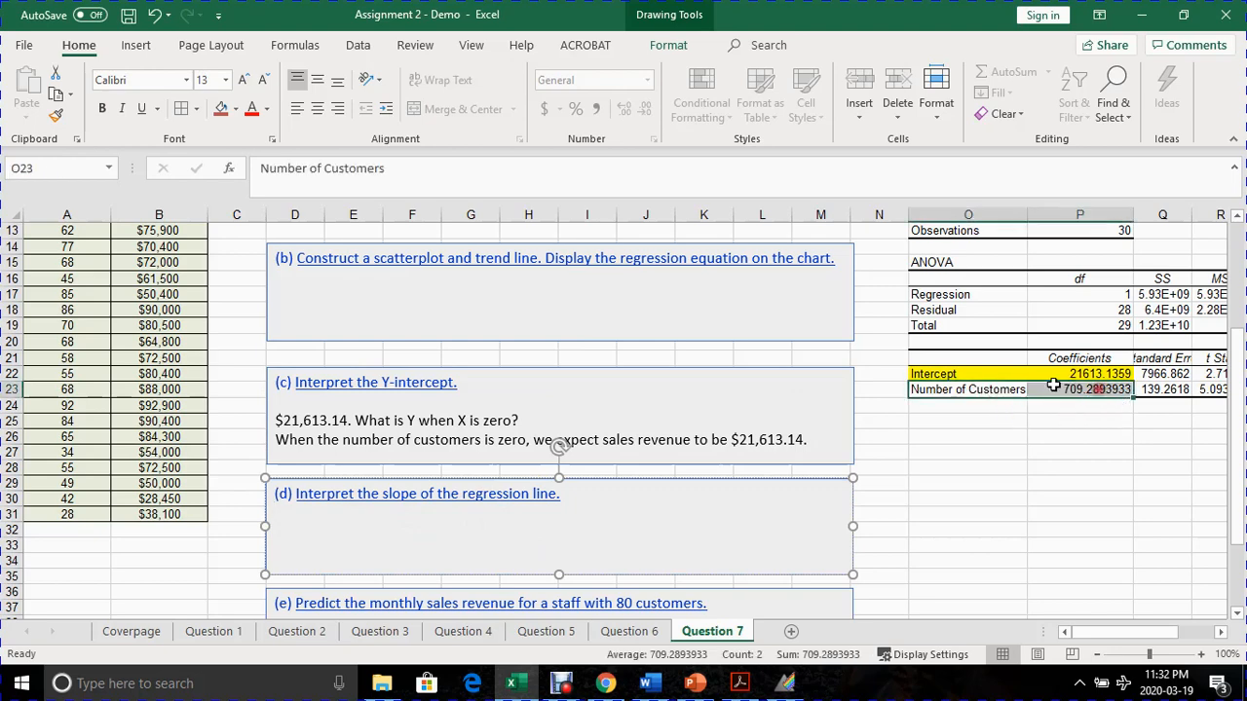
{"action": "left_click", "coordinate": [235, 108]}
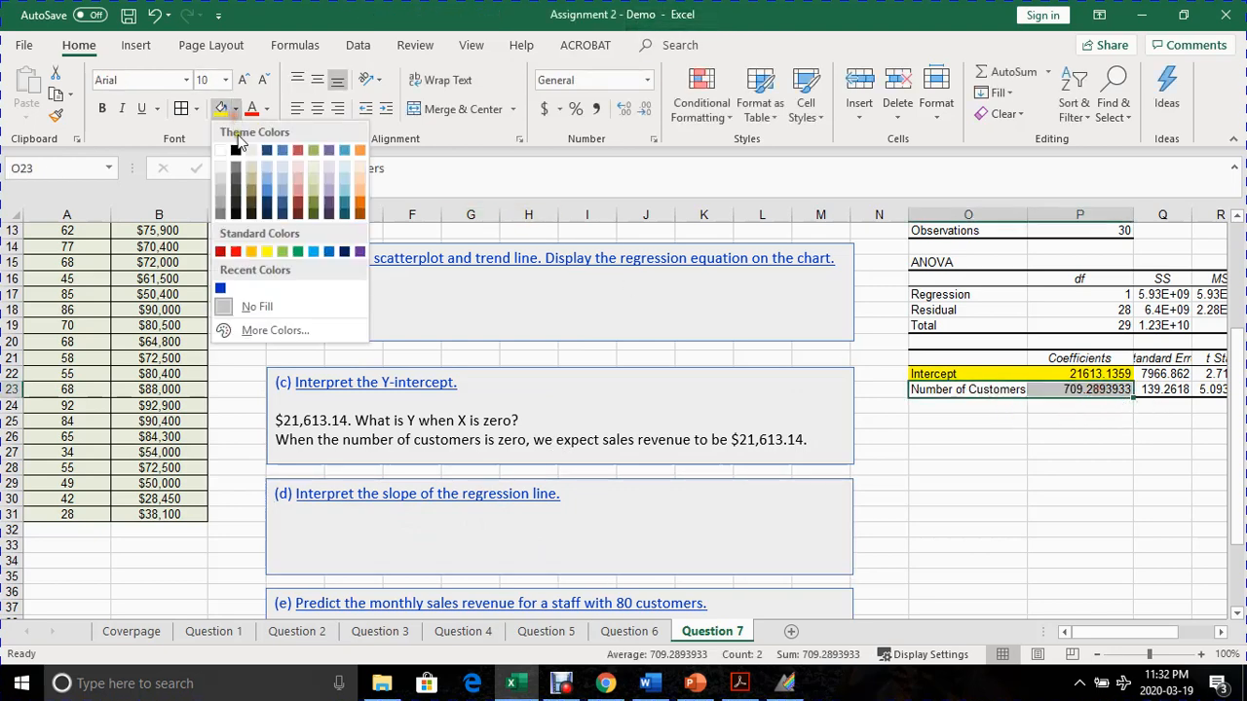
{"action": "left_click", "coordinate": [298, 166]}
{"action": "left_click", "coordinate": [921, 420]}
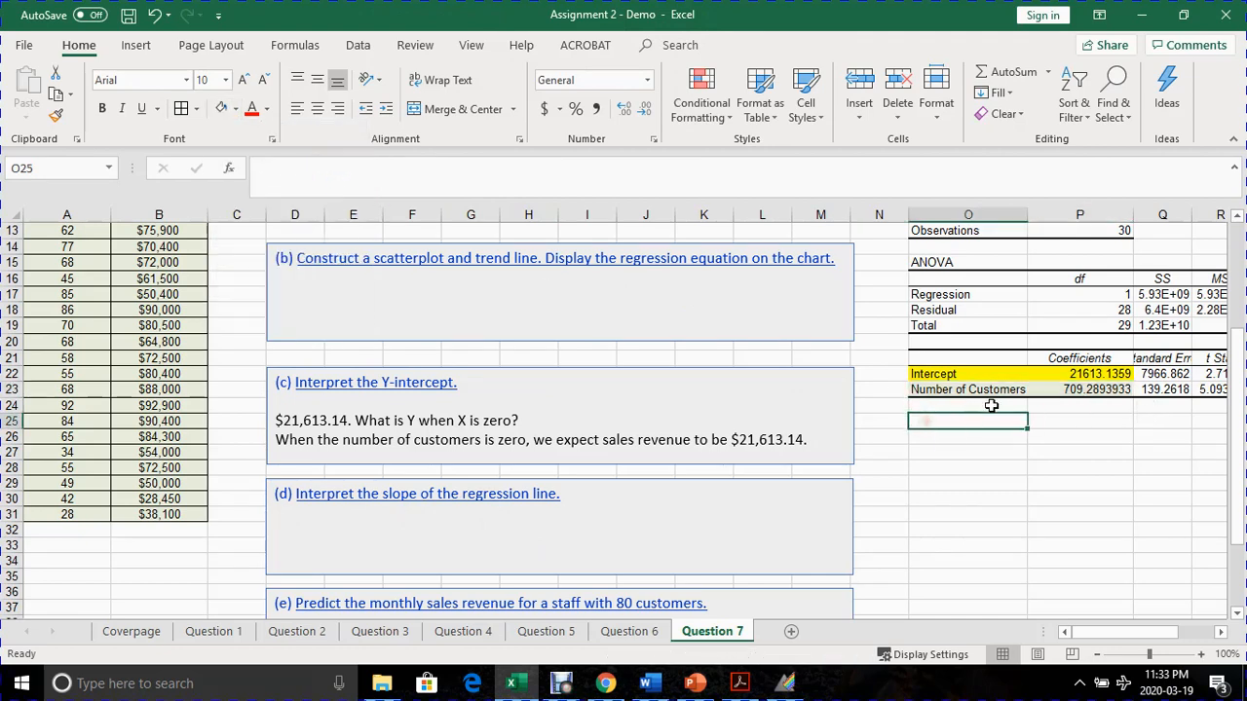
- Enter the Number of Customers coefficient as "$709.29." in the part (d) answer box
{"action": "left_click", "coordinate": [1056, 388]}
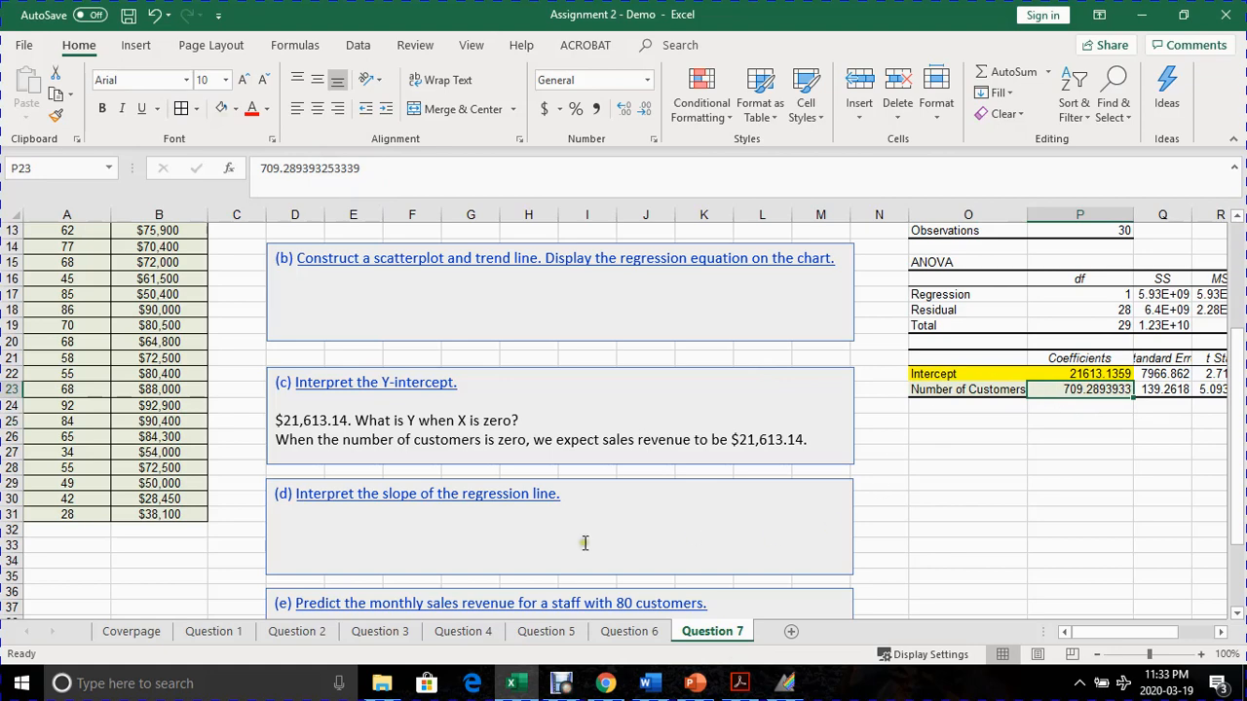
{"action": "left_click", "coordinate": [352, 517]}
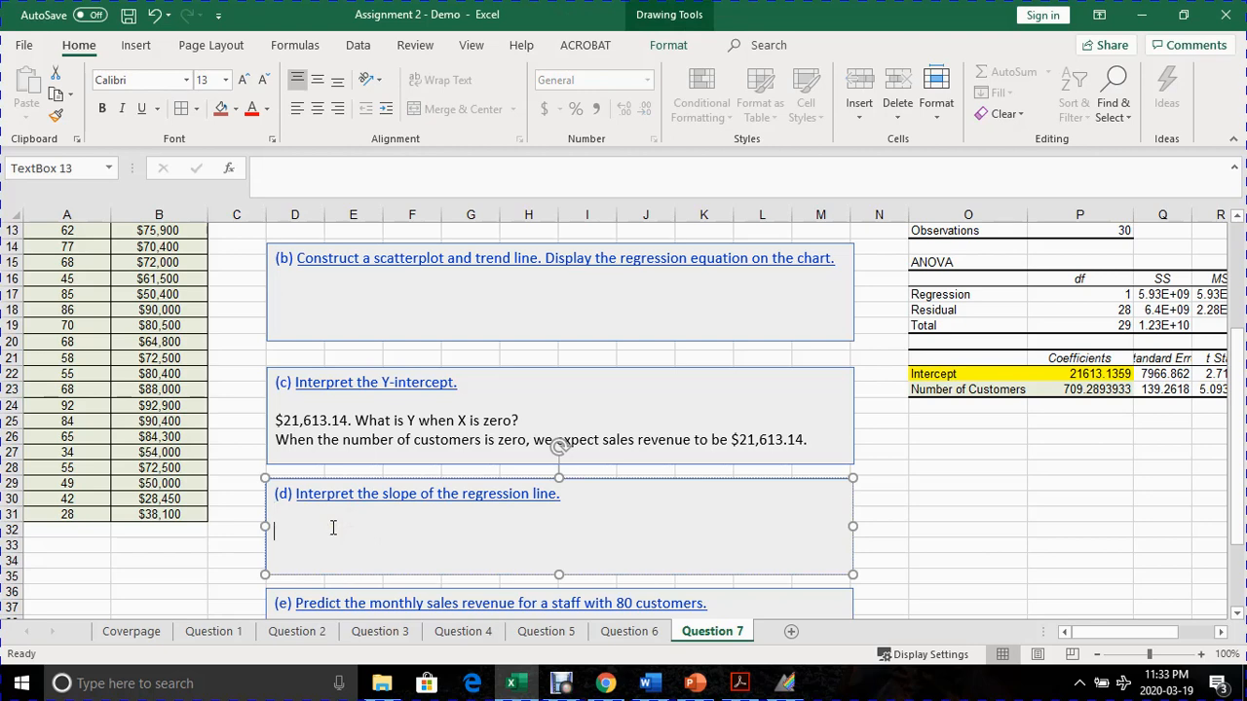
{"action": "type", "text": "$709.29."}
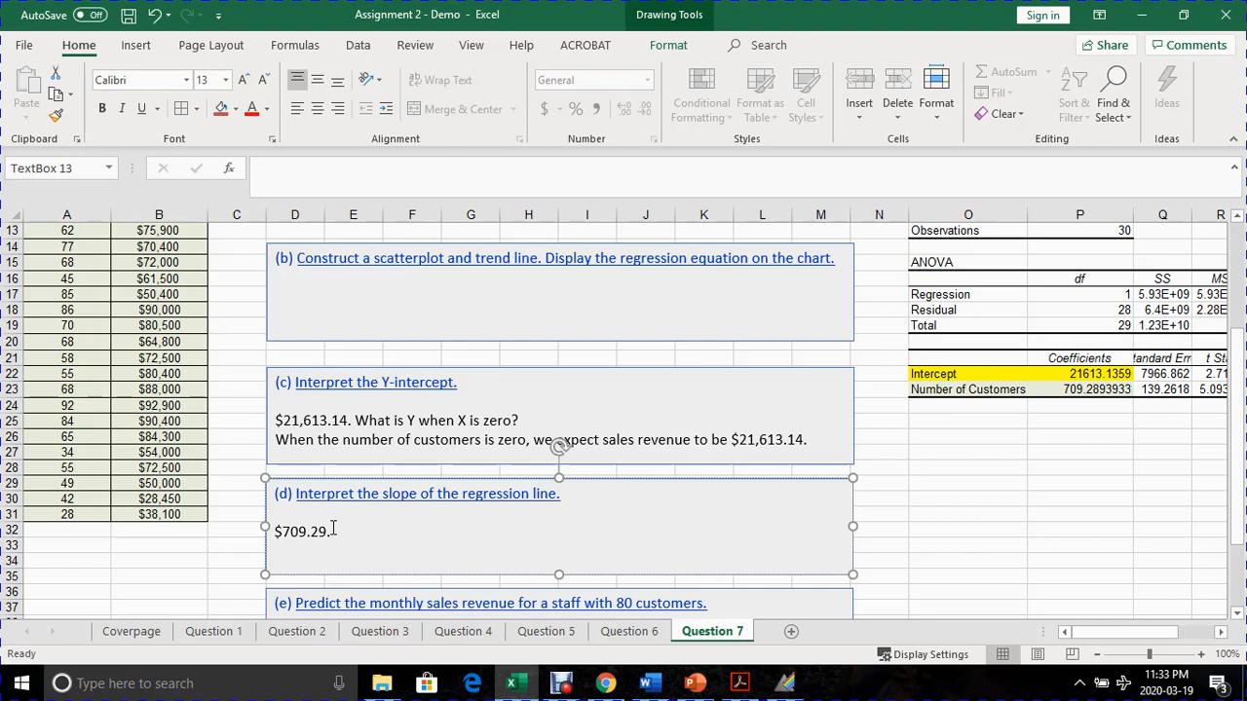
{"action": "type", "text": " When X increae"}
- Continue the part (d) answer after $709.29 with "When X increases by 1 unit, how much change is expected in Y."
{"action": "key", "text": "BackSpace"}
{"action": "type", "text": "se by"}
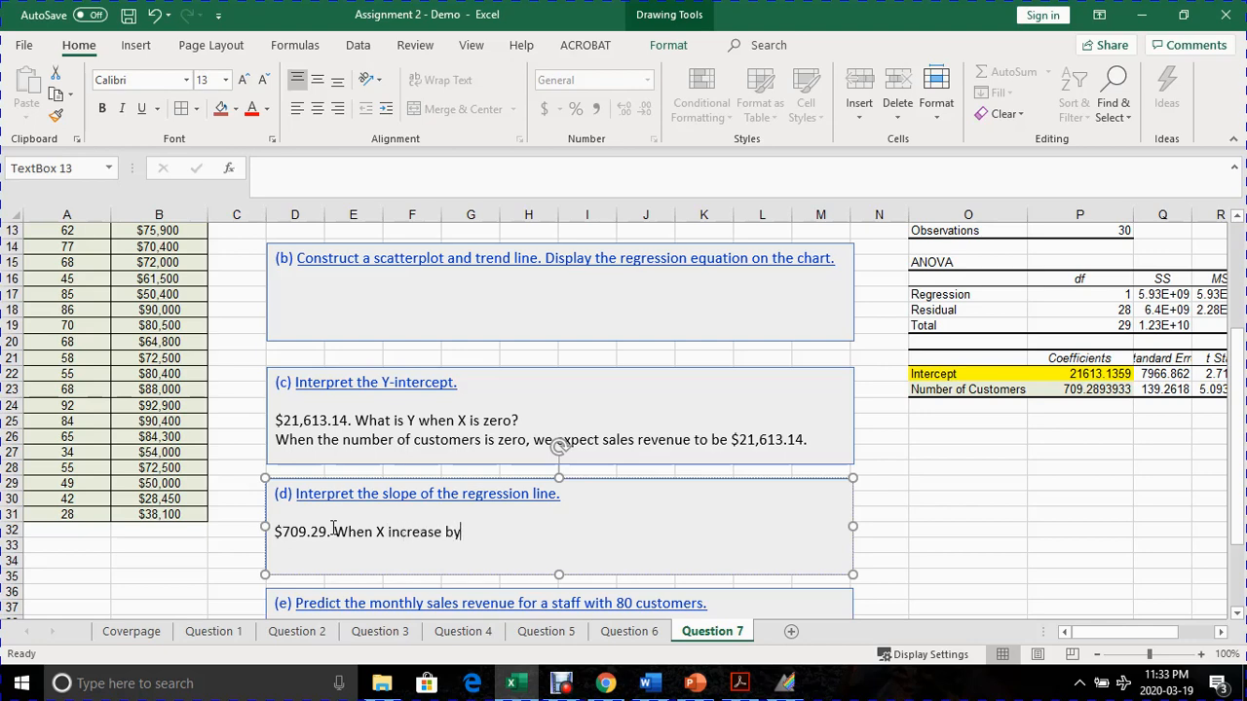
{"action": "type", "text": " 1 unit, how much ch"}
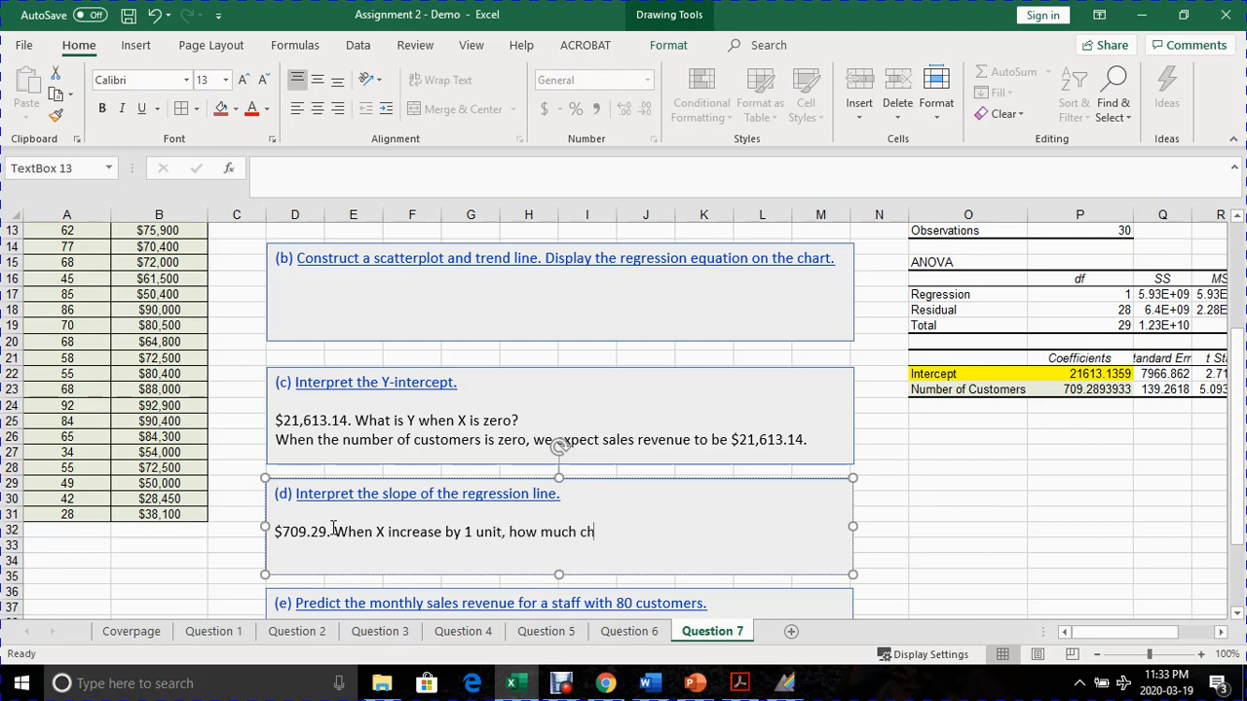
{"action": "type", "text": "ange is expectred"}
{"action": "key", "text": "BackSpace"}
{"action": "key", "text": "BackSpace"}
{"action": "key", "text": "BackSpace"}
{"action": "key", "text": "BackSpace"}
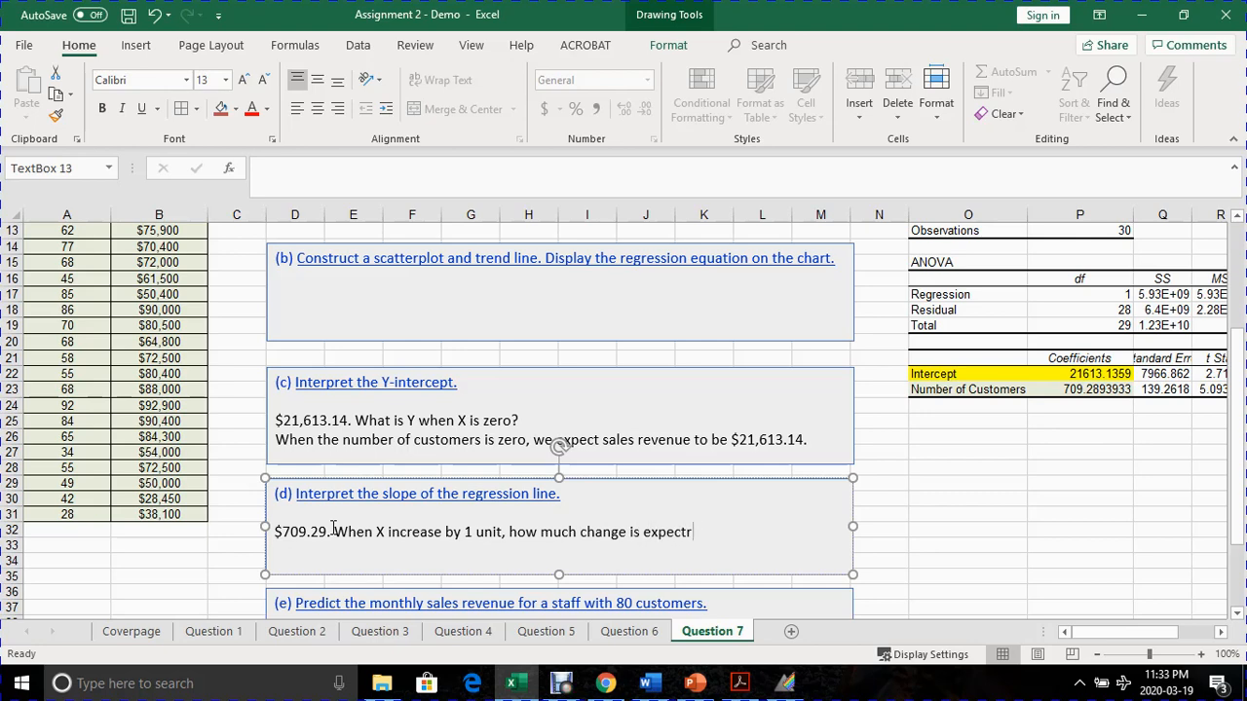
{"action": "type", "text": "ed in Y."}
{"action": "left_click", "coordinate": [447, 531]}
{"action": "type", "text": "s"}
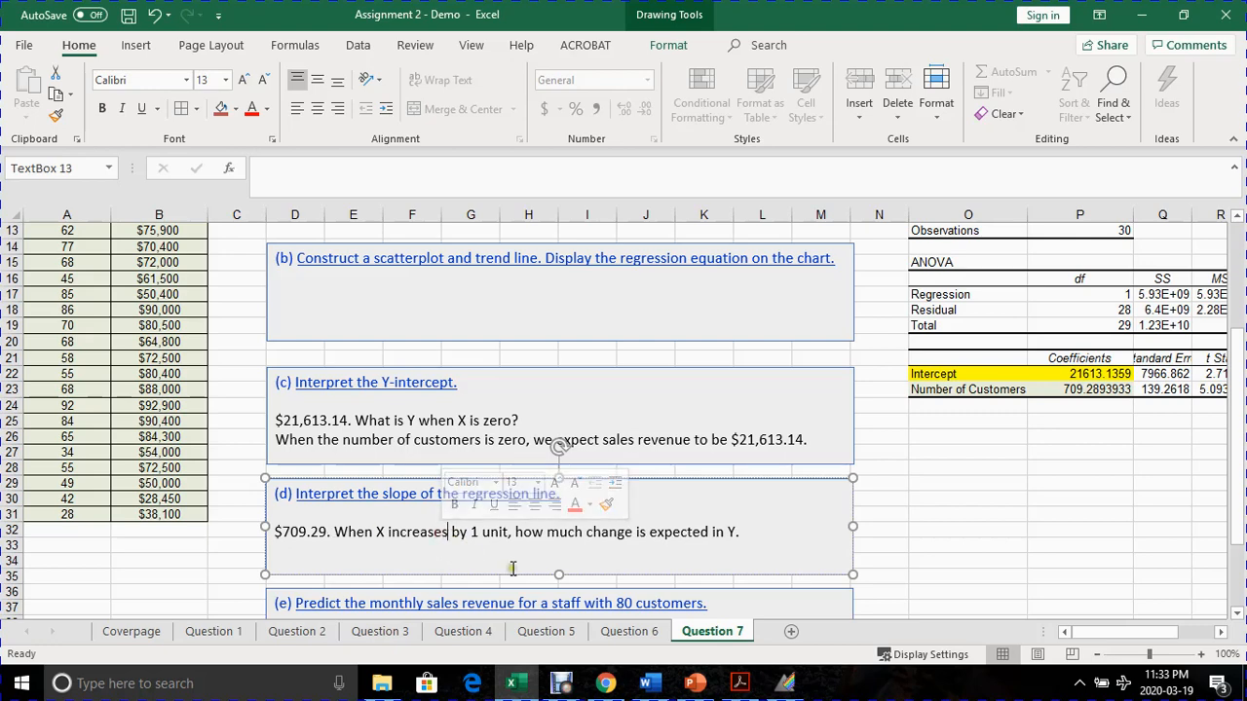
- Add a second line to the part (d) answer: "When the number of customers increase by 1, we expect sales revenue to increase by $709.29"
{"action": "left_click", "coordinate": [513, 569]}
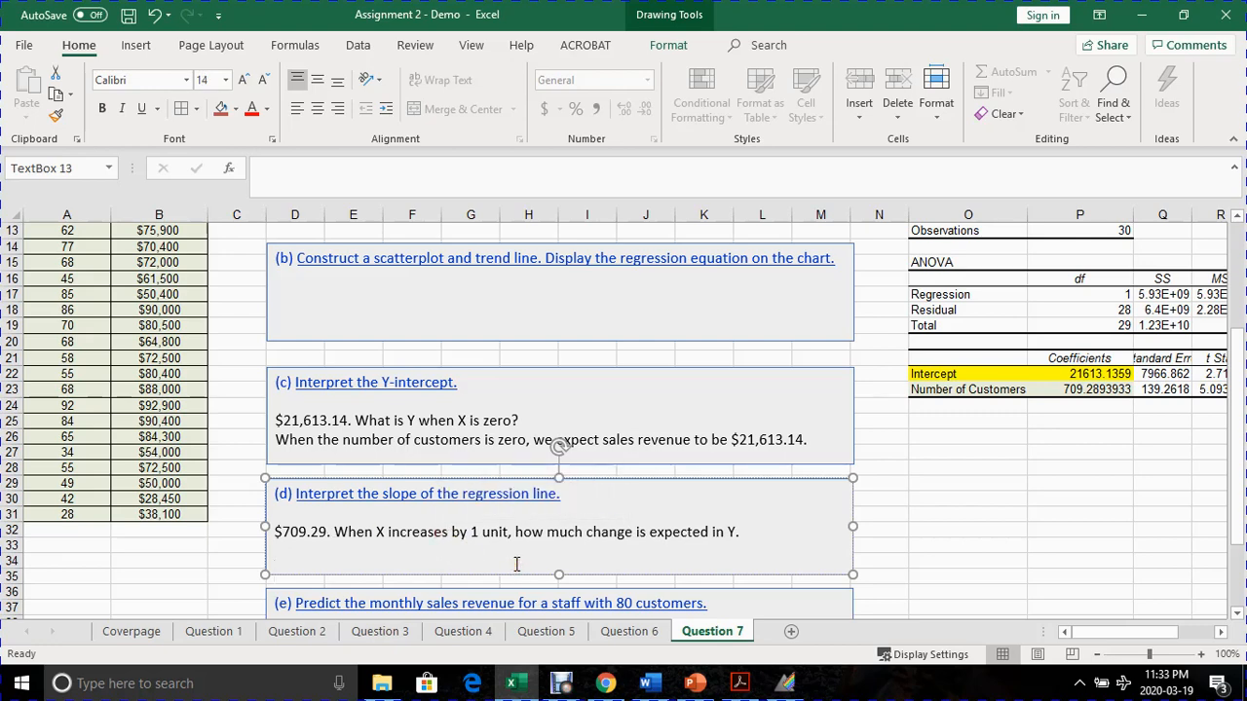
{"action": "left_click", "coordinate": [284, 550]}
{"action": "type", "text": "When"}
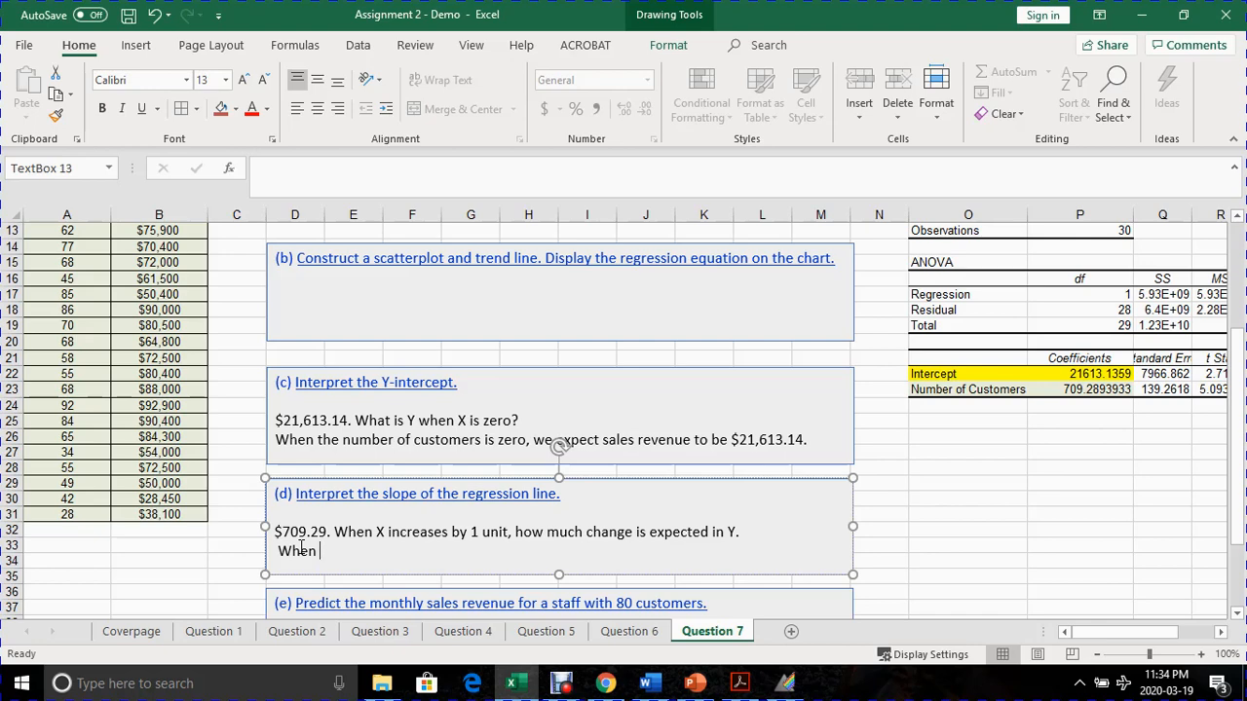
{"action": "type", "text": "the number of custimers"}
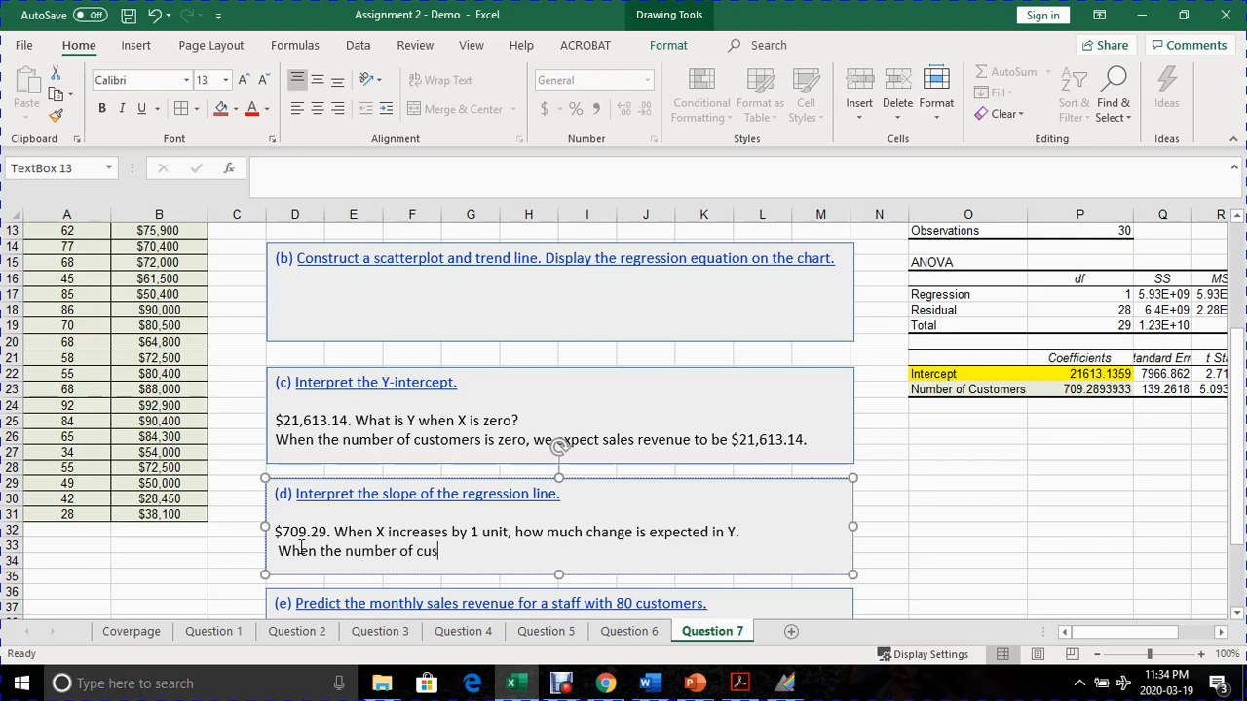
{"action": "key", "text": "BackSpace"}
{"action": "key", "text": "BackSpace"}
{"action": "key", "text": "BackSpace"}
{"action": "key", "text": "BackSpace"}
{"action": "type", "text": "omers increase"}
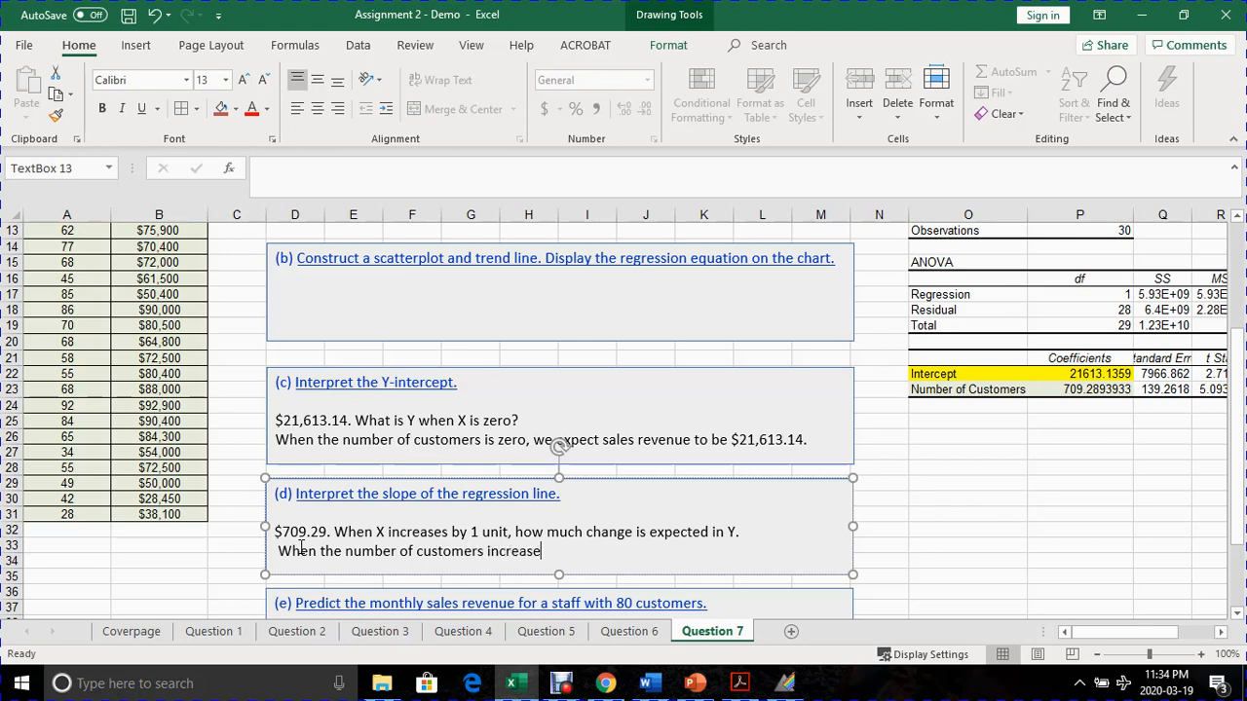
{"action": "type", "text": " by 1, we expect sales "}
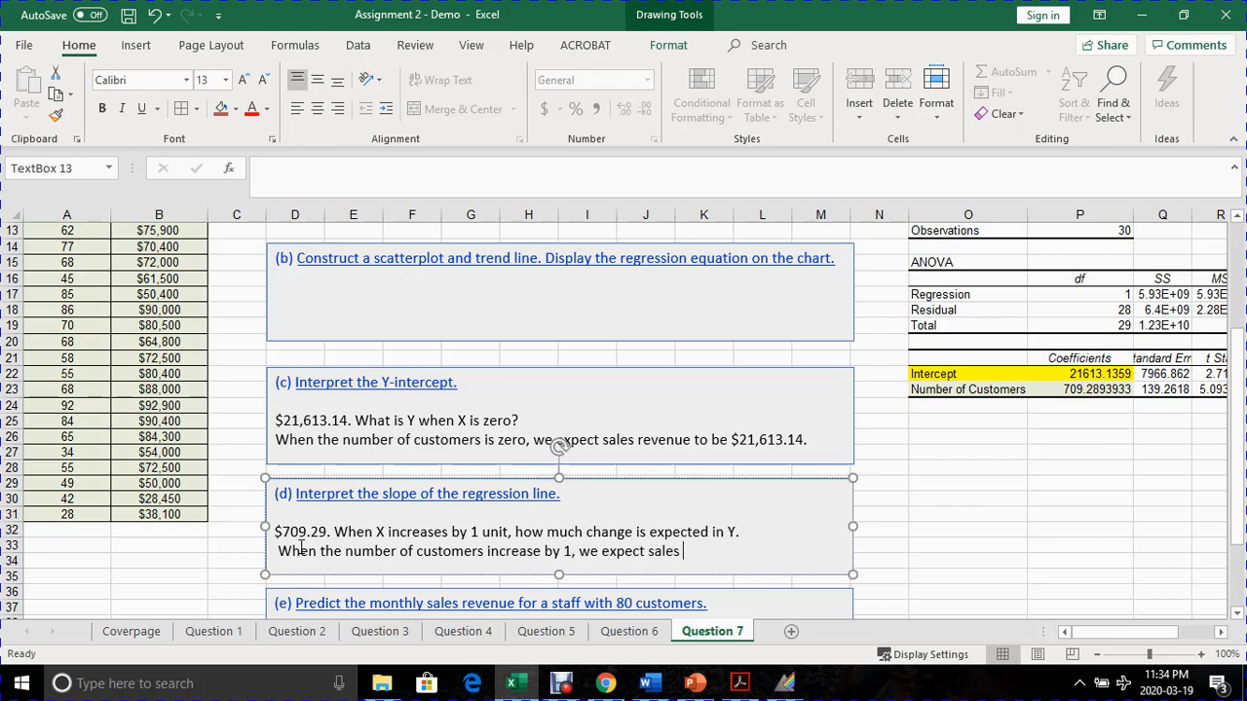
{"action": "type", "text": "revenue to increase by"}
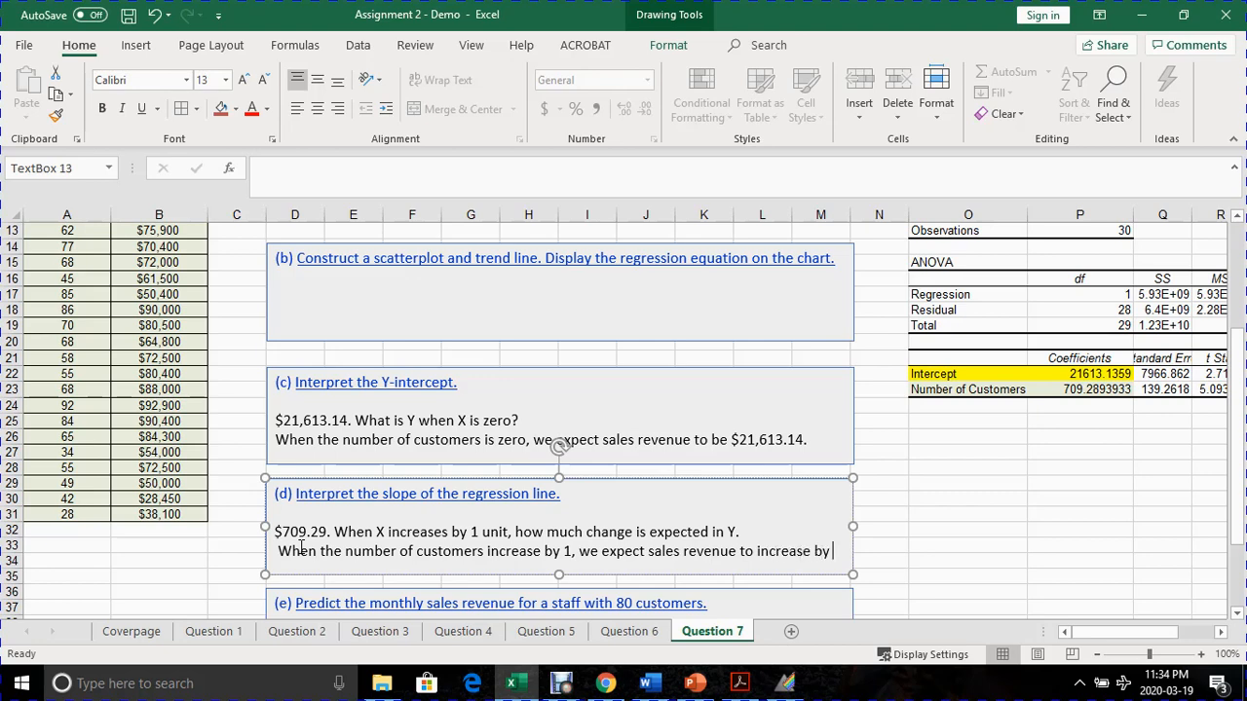
{"action": "type", "text": " $709.29"}
- Extend the part (d) answer box downward so that all of its text fits inside
{"action": "left_click_drag", "start_coordinate": [559, 576], "coordinate": [518, 609]}
{"action": "scroll", "coordinate": [546, 575], "scroll_direction": "down", "scroll_amount": 2}
{"action": "left_click", "coordinate": [517, 597]}
{"action": "scroll", "coordinate": [960, 414], "scroll_direction": "up", "scroll_amount": 1}
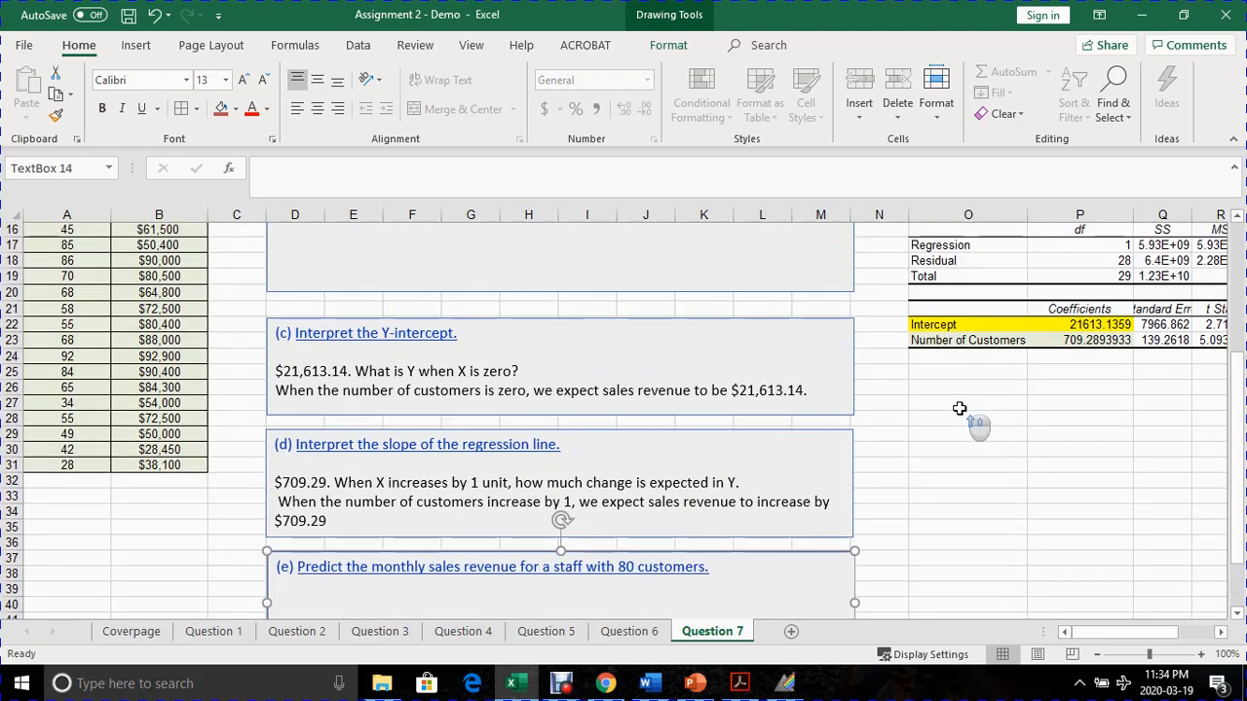
{"action": "left_click", "coordinate": [1074, 340]}
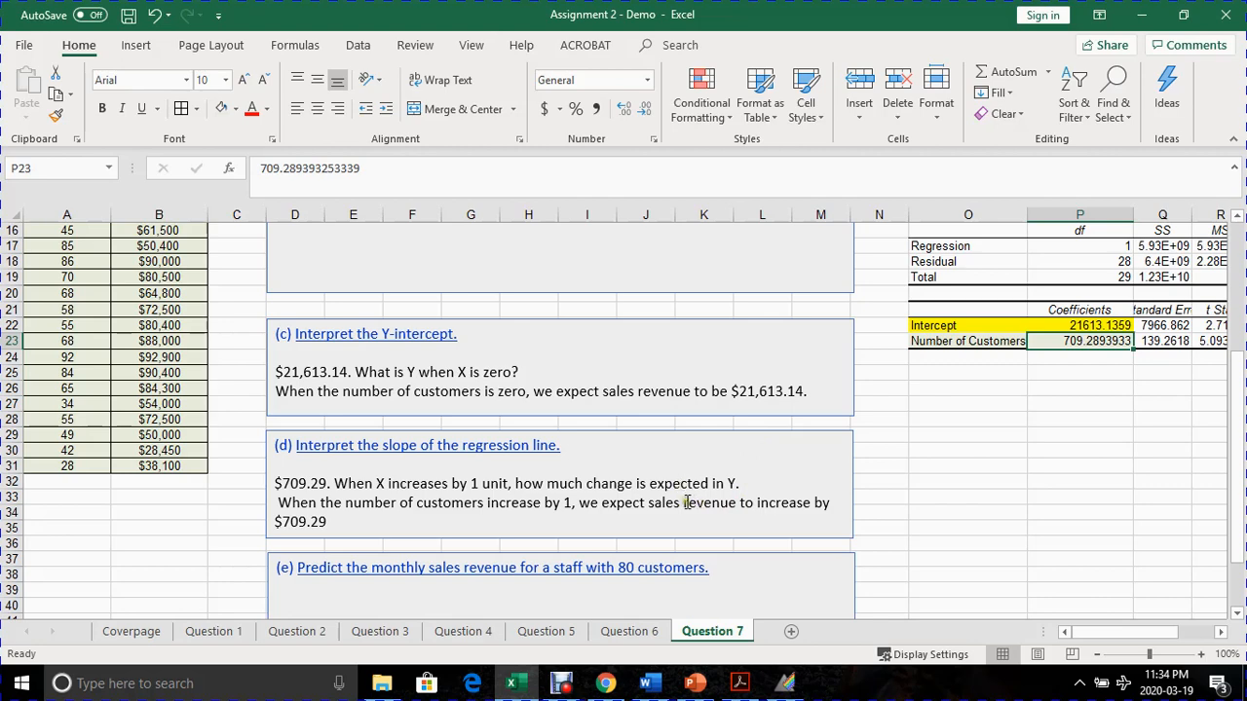
{"action": "left_click", "coordinate": [759, 505]}
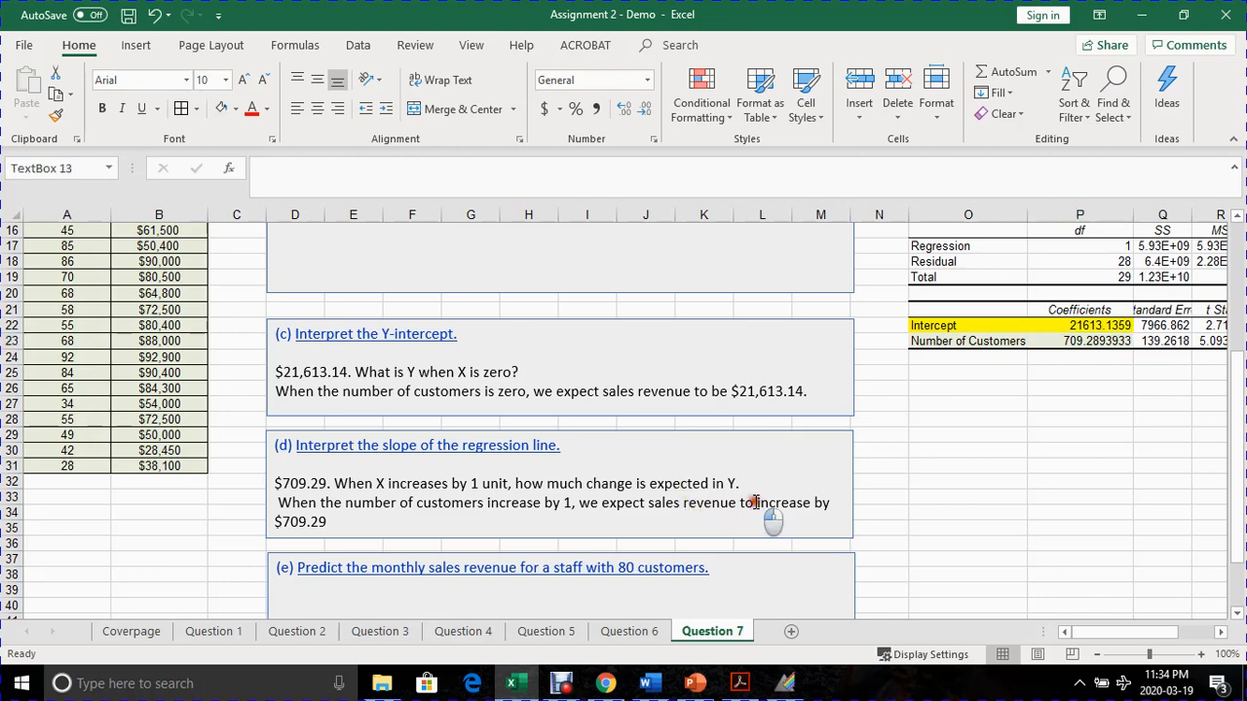
{"action": "left_click_drag", "start_coordinate": [759, 506], "coordinate": [812, 505]}
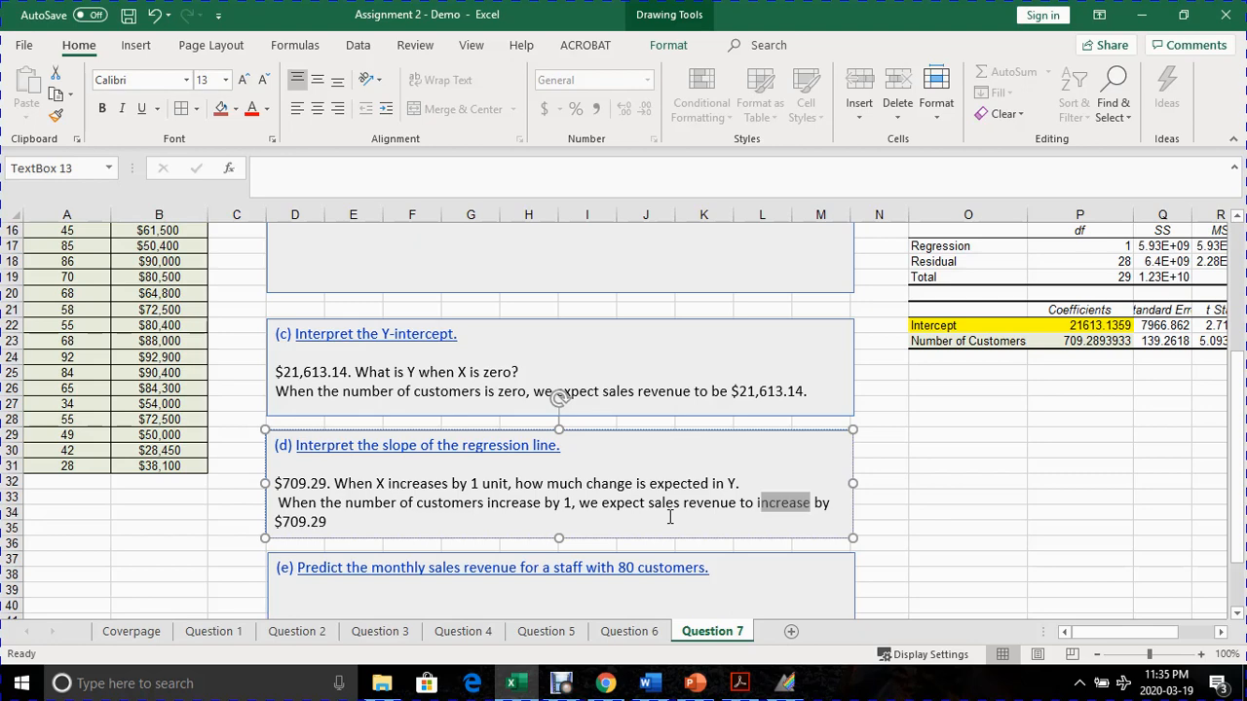
{"action": "left_click", "coordinate": [1065, 341]}
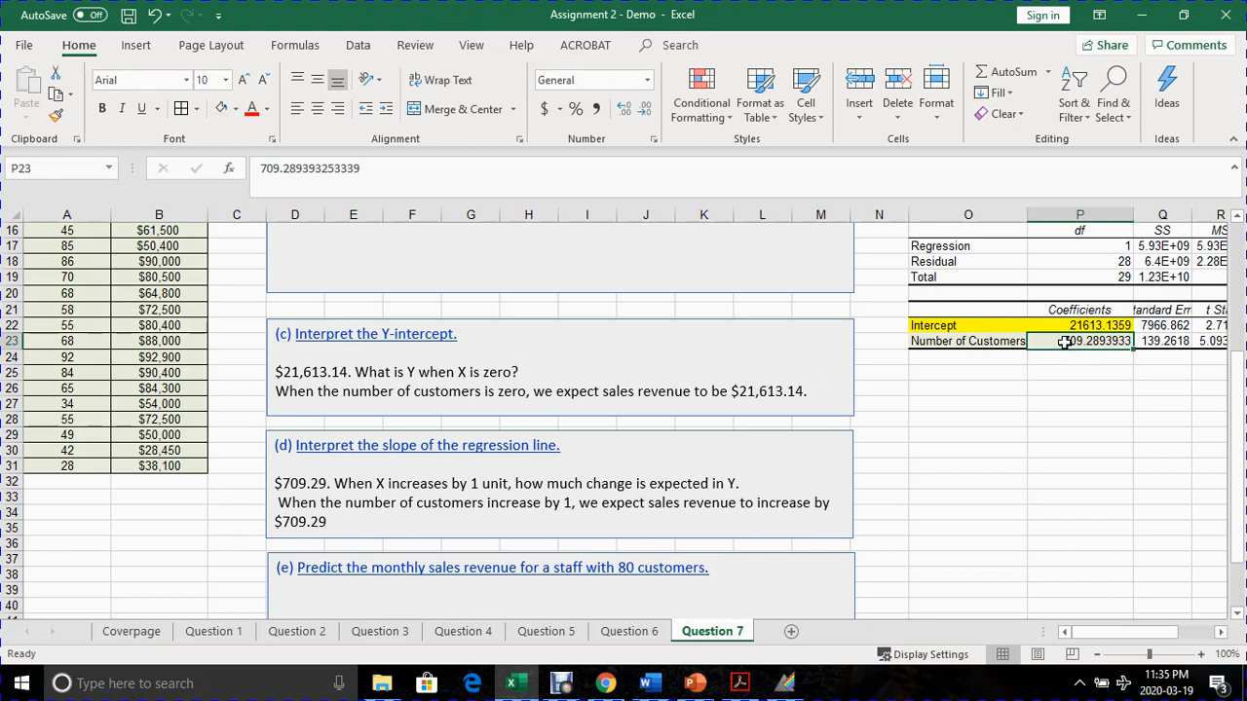
- Write the regression equation "Y = a + b (X)" in the part (e) answer box
{"action": "scroll", "coordinate": [643, 536], "scroll_direction": "down", "scroll_amount": 1}
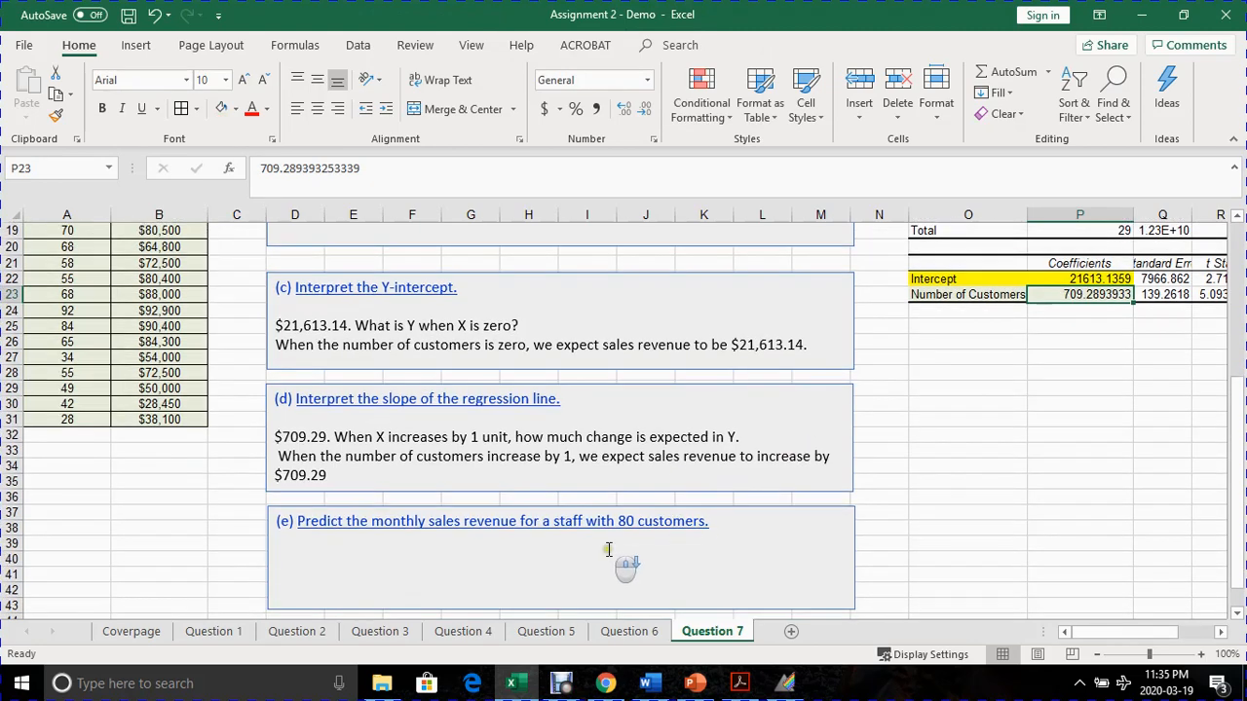
{"action": "left_click", "coordinate": [433, 547]}
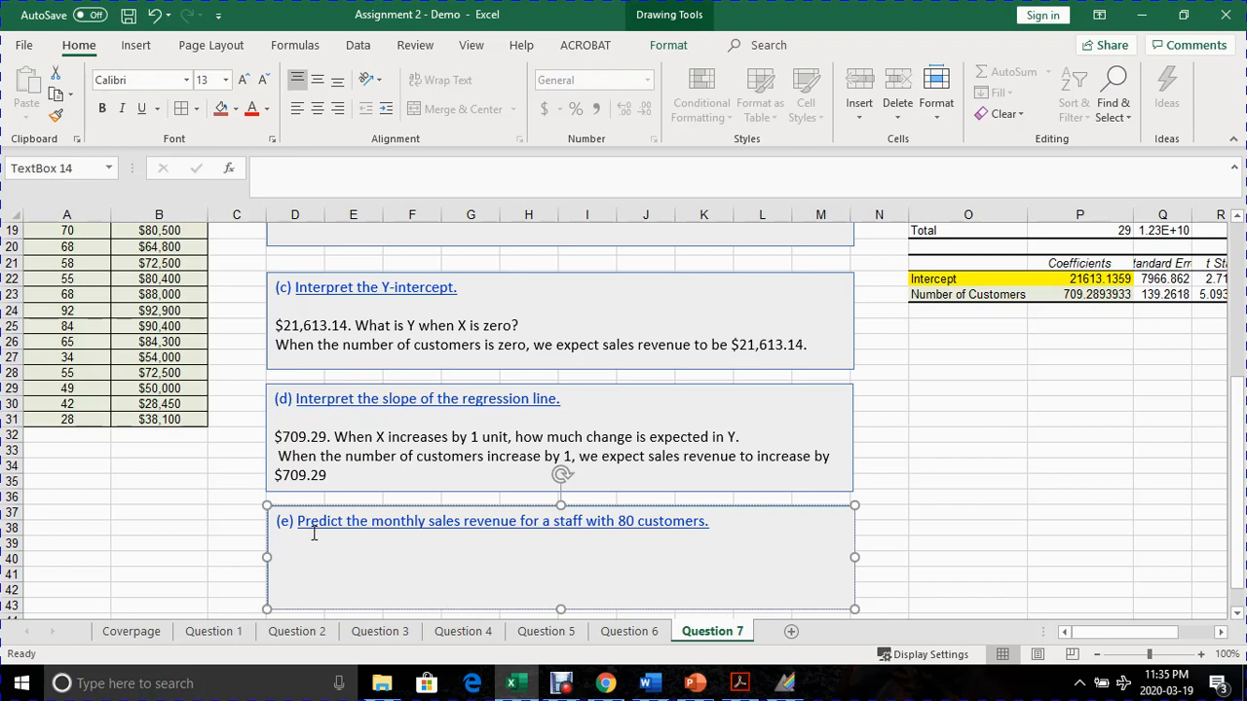
{"action": "type", "text": "Y = a + b (X)"}
{"action": "double_click", "coordinate": [310, 561]}
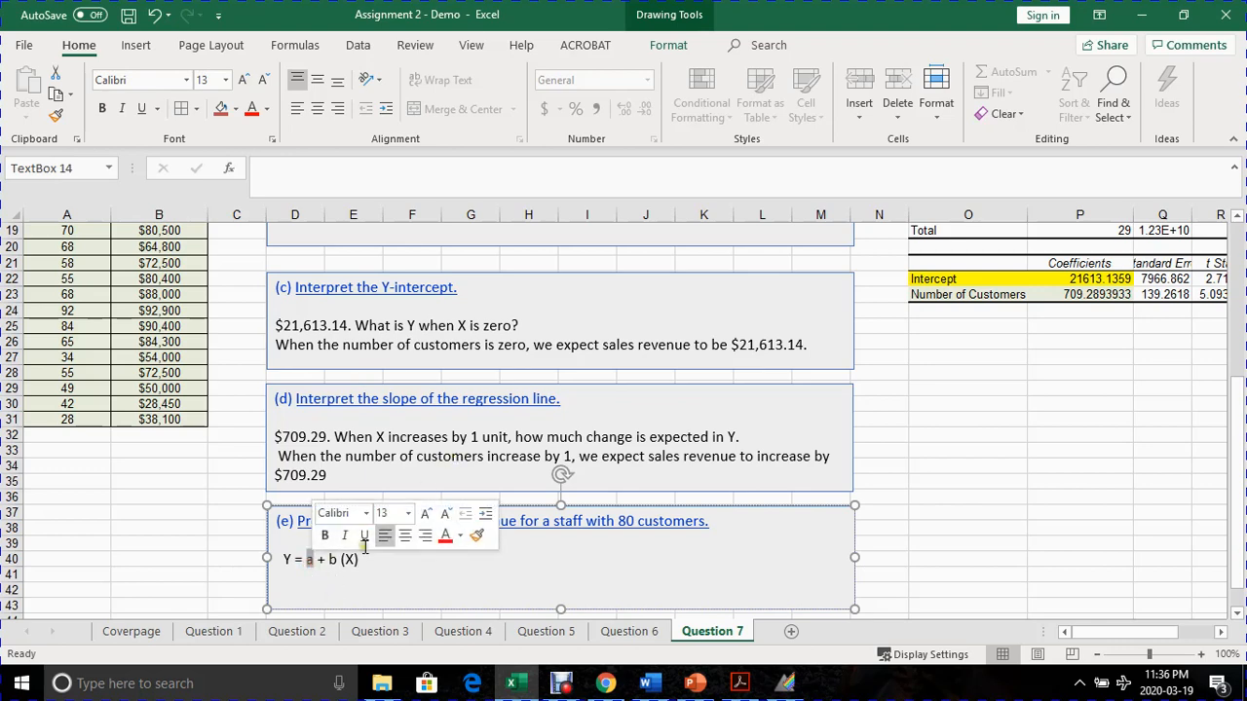
{"action": "left_click", "coordinate": [311, 577]}
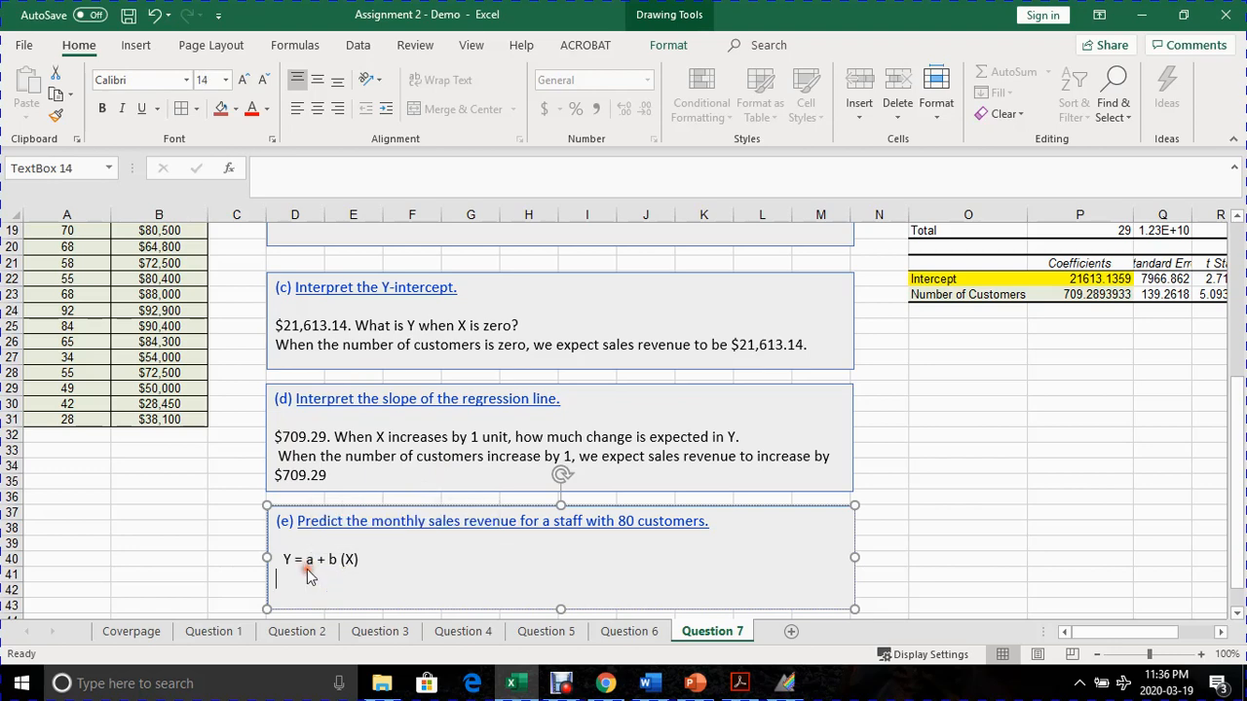
{"action": "left_click", "coordinate": [310, 566]}
{"action": "left_click", "coordinate": [333, 560]}
{"action": "left_click", "coordinate": [359, 558]}
{"action": "double_click", "coordinate": [310, 561]}
{"action": "double_click", "coordinate": [332, 559]}
- Add a line below the equation in part (e) with the coefficients substituted: "= 21613.14 + 709.29 (X)"
{"action": "left_click", "coordinate": [361, 559]}
{"action": "type", "text": "21613.14 + "}
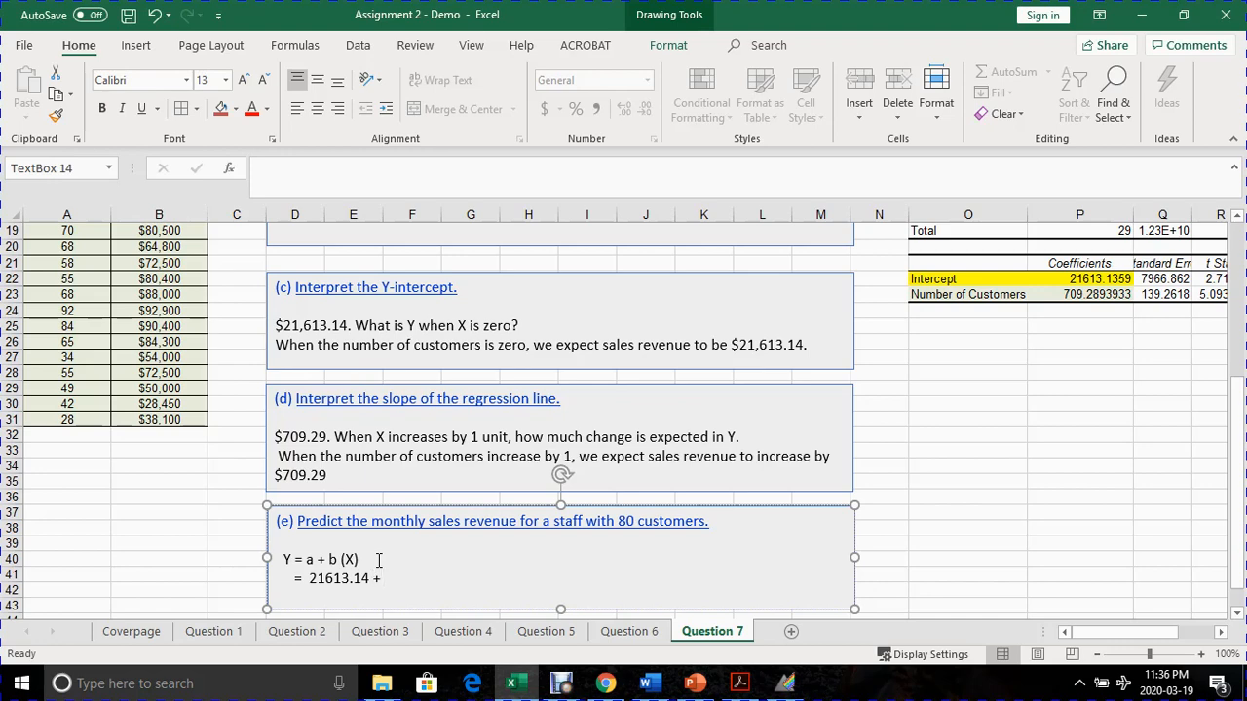
{"action": "type", "text": "709.29 (X)"}
{"action": "left_click_drag", "start_coordinate": [310, 579], "coordinate": [369, 578]}
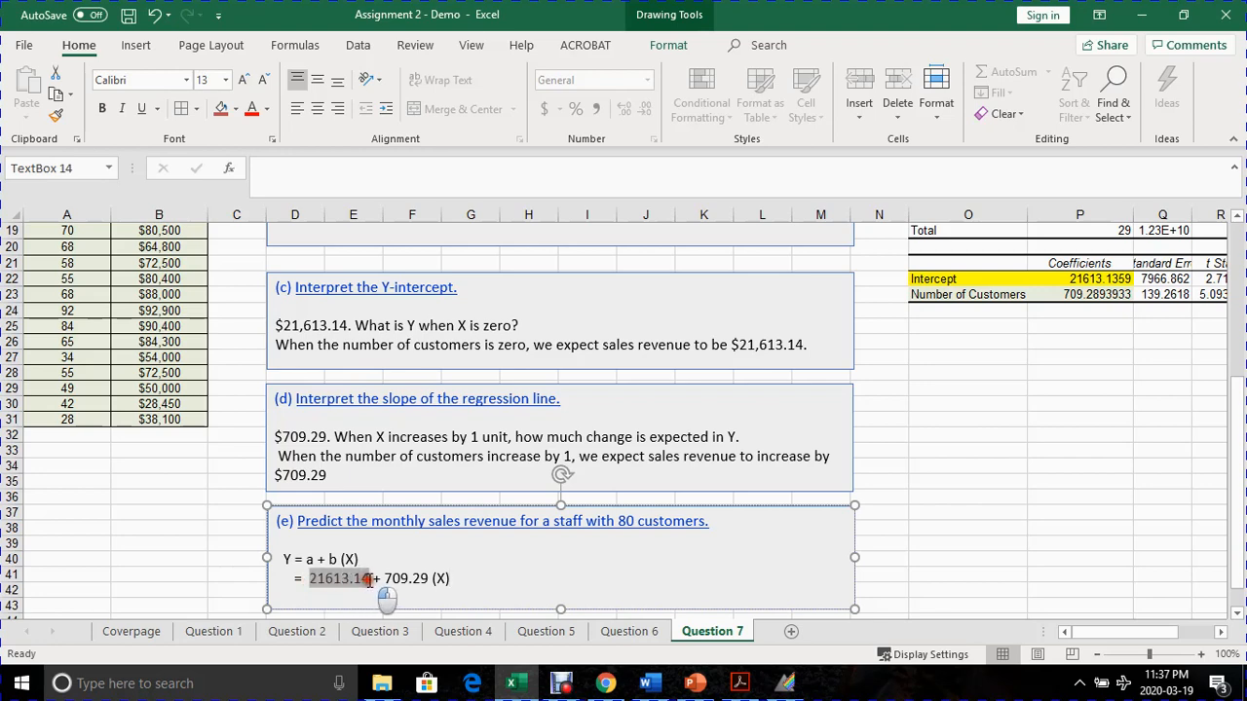
- Replace X with 80 in the part (e) equation and add the result line "= $78,356.34" below it
{"action": "left_click_drag", "start_coordinate": [385, 578], "coordinate": [445, 582]}
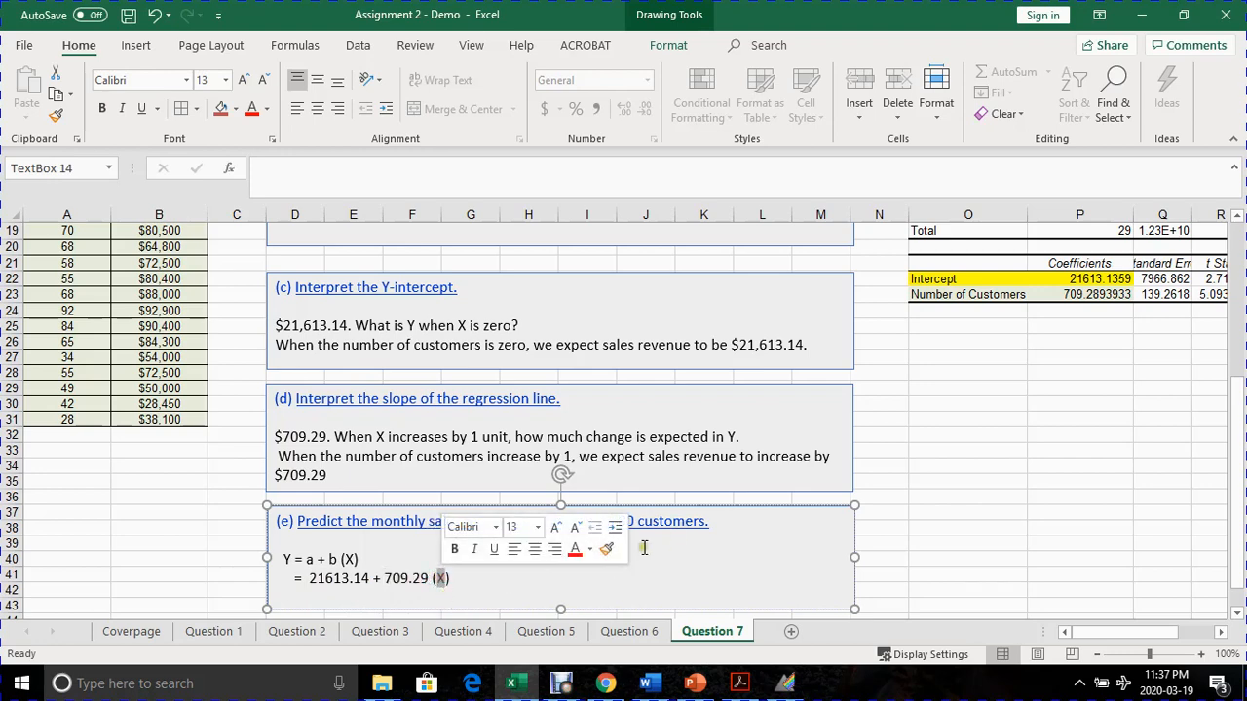
{"action": "left_click", "coordinate": [620, 522]}
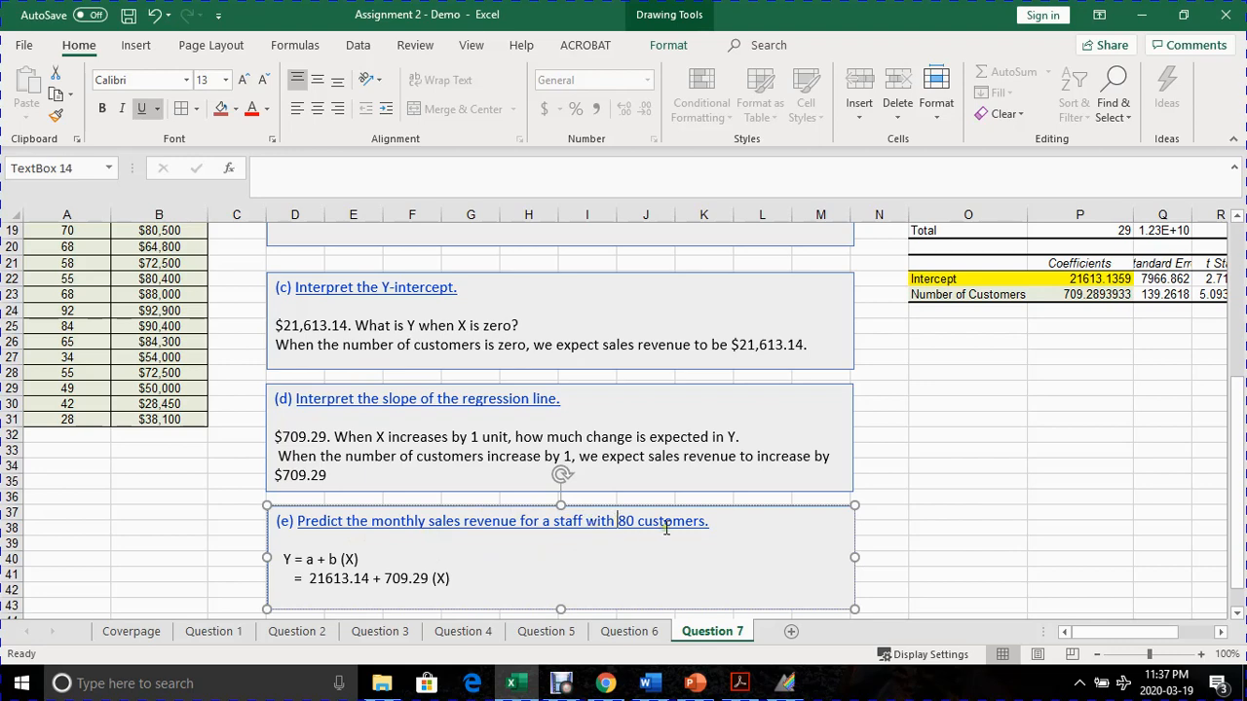
{"action": "left_click", "coordinate": [453, 582]}
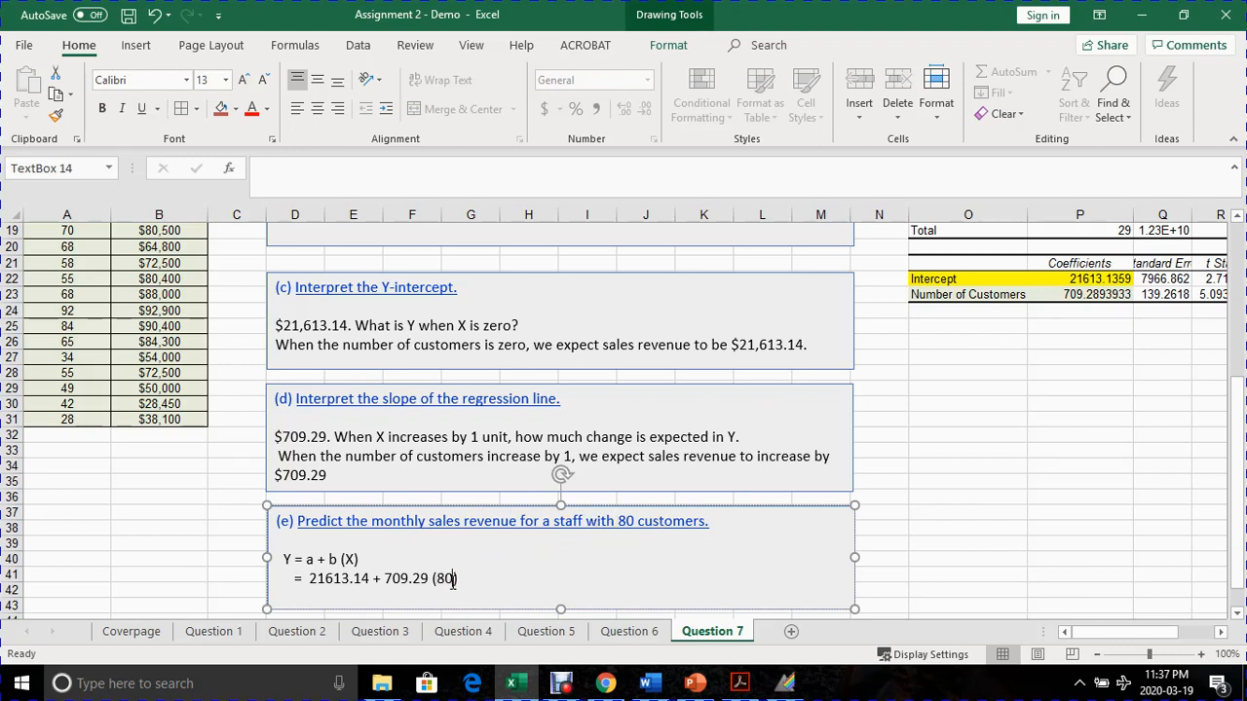
{"action": "left_click", "coordinate": [470, 585]}
- Review the terms of the part (e) calculation and the part (b) instruction about the scatterplot and trend line
{"action": "left_click", "coordinate": [388, 578]}
{"action": "left_click_drag", "start_coordinate": [388, 578], "coordinate": [468, 579]}
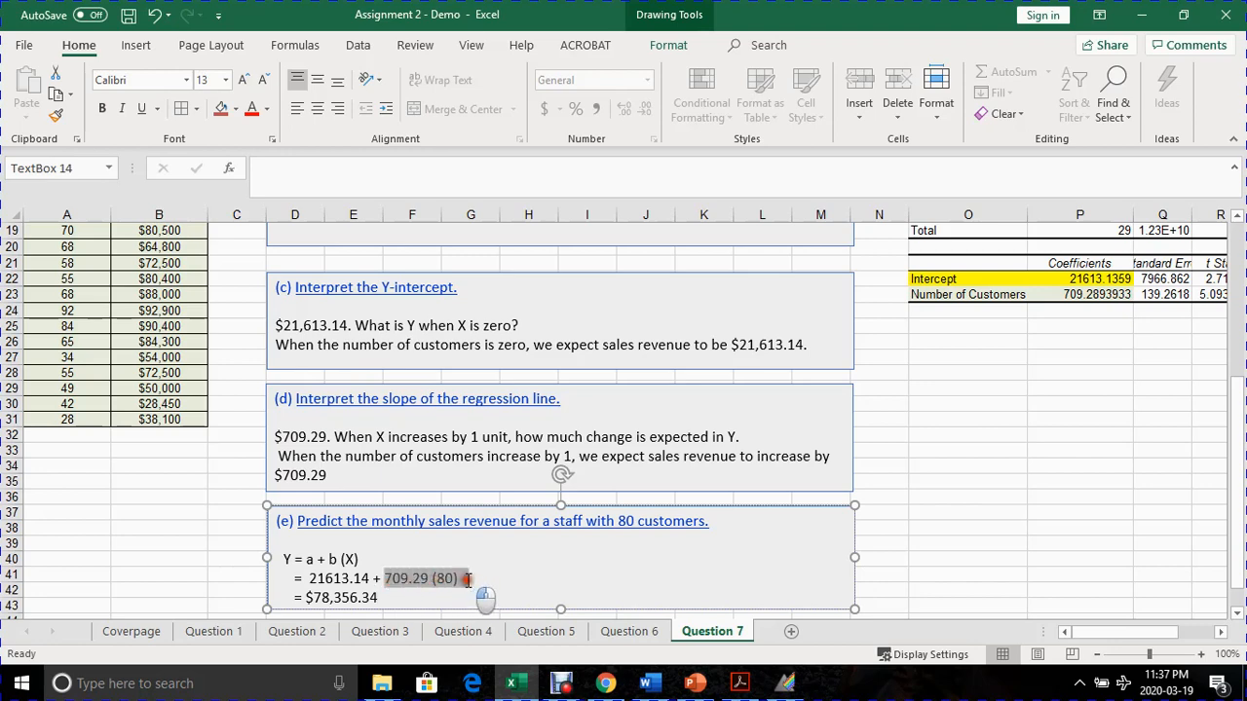
{"action": "left_click_drag", "start_coordinate": [370, 578], "coordinate": [309, 581]}
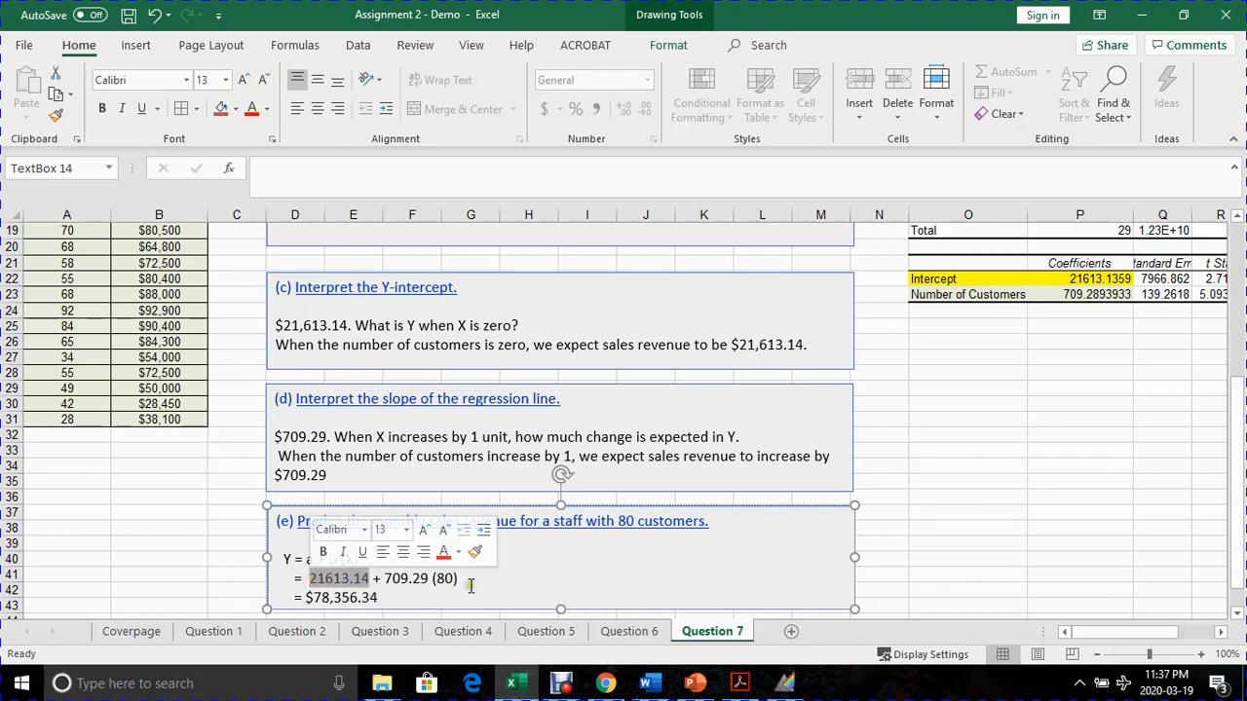
{"action": "left_click", "coordinate": [436, 596]}
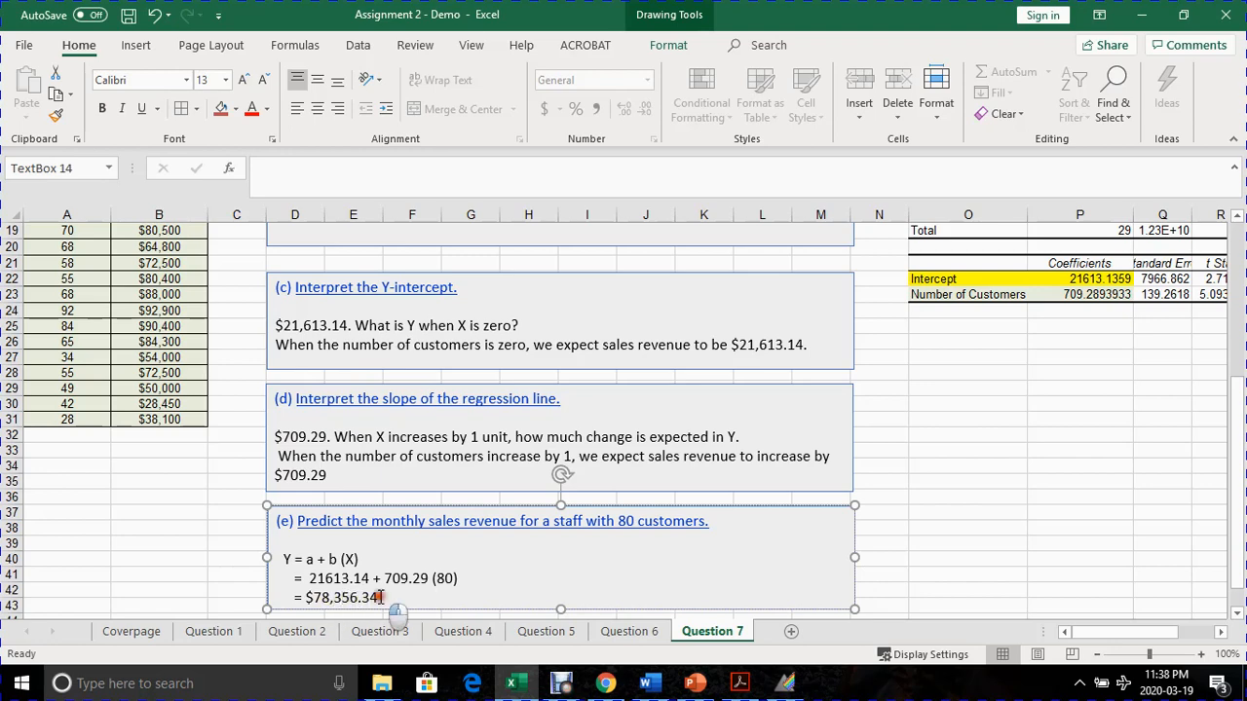
{"action": "scroll", "coordinate": [454, 606], "scroll_direction": "up", "scroll_amount": 5}
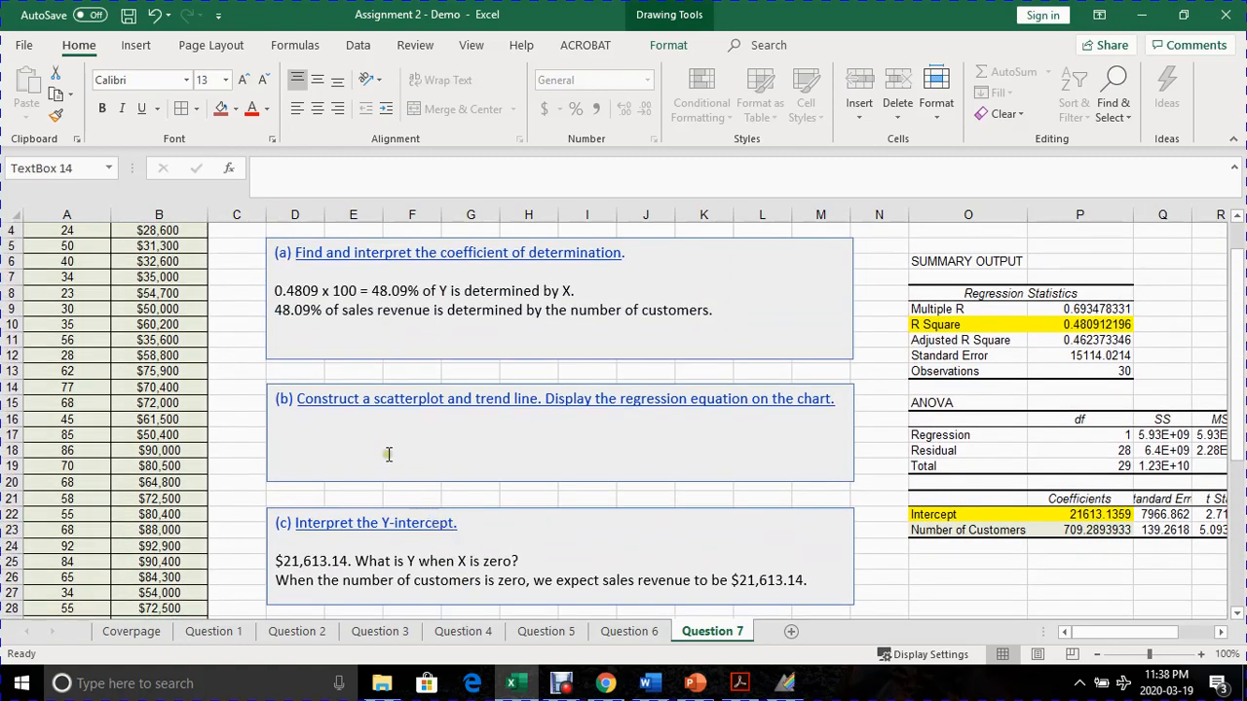
{"action": "left_click", "coordinate": [387, 453]}
{"action": "left_click", "coordinate": [290, 439]}
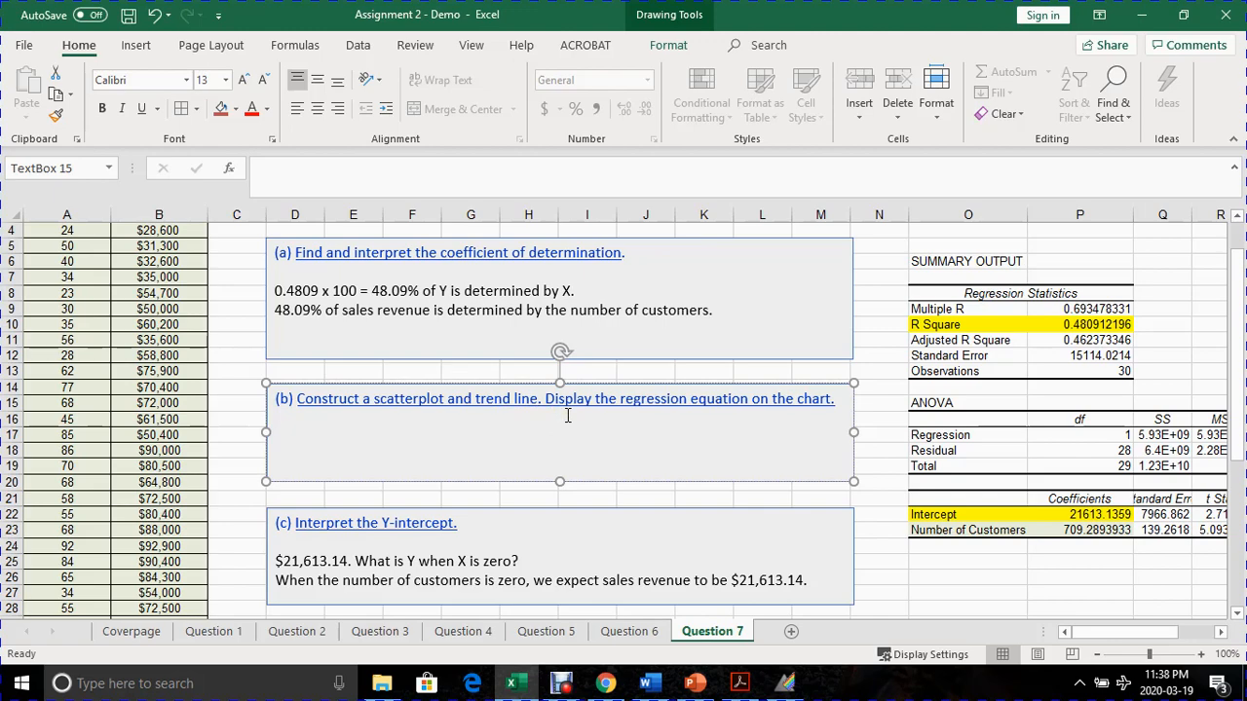
{"action": "scroll", "coordinate": [721, 438], "scroll_direction": "down", "scroll_amount": 1}
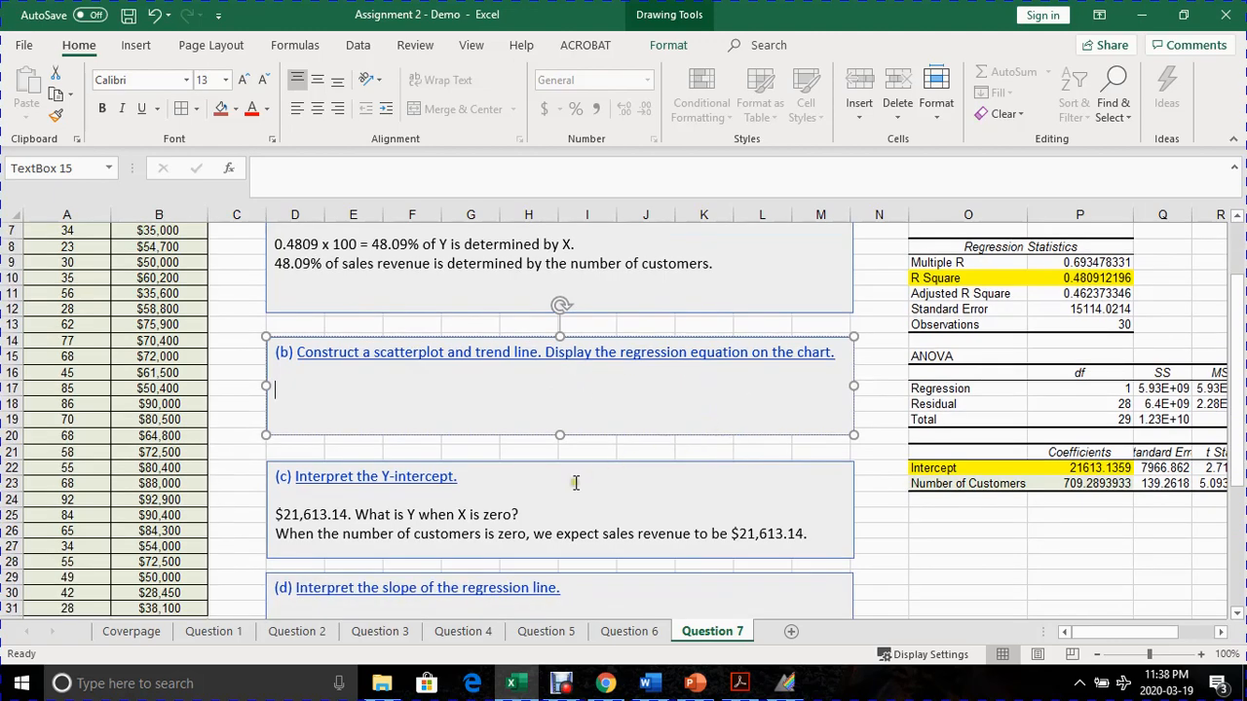
{"action": "scroll", "coordinate": [448, 531], "scroll_direction": "up", "scroll_amount": 2}
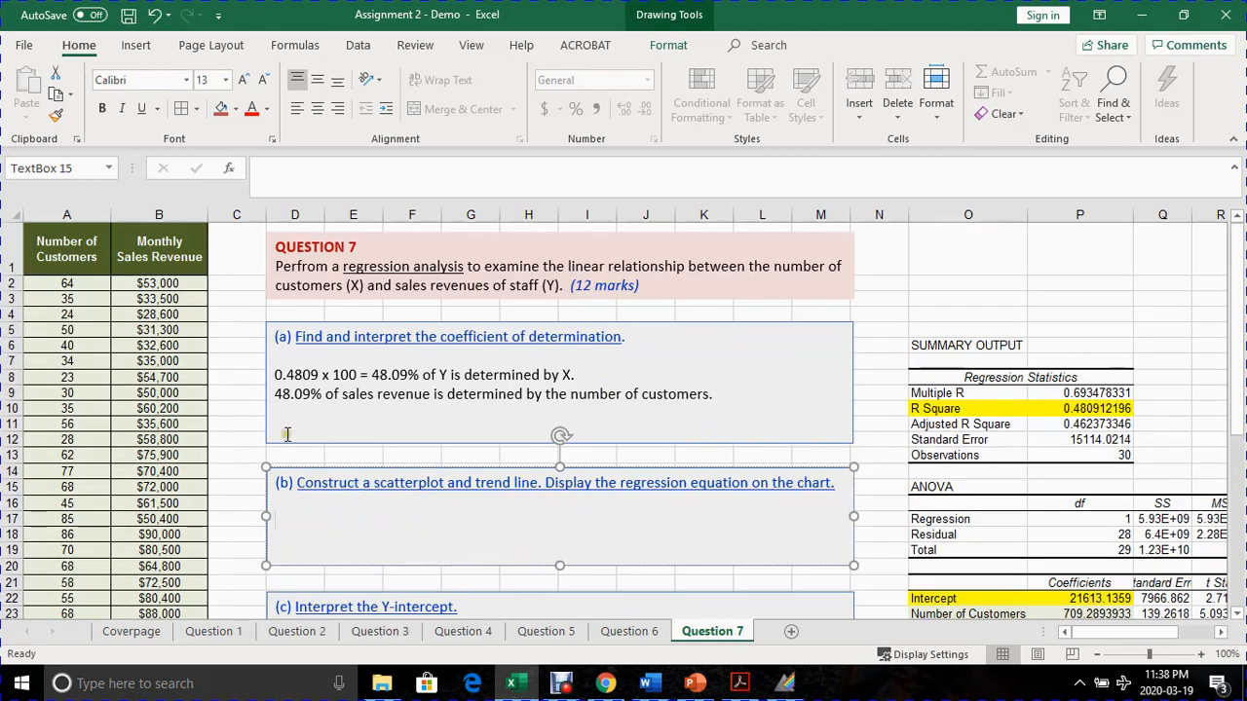
- Insert a markers-only scatter chart from the Number of Customers and Monthly Sales Revenue columns, including their headers
{"action": "left_click", "coordinate": [68, 251]}
{"action": "left_click_drag", "start_coordinate": [105, 272], "coordinate": [129, 584]}
{"action": "scroll", "coordinate": [127, 574], "scroll_direction": "up", "scroll_amount": 3}
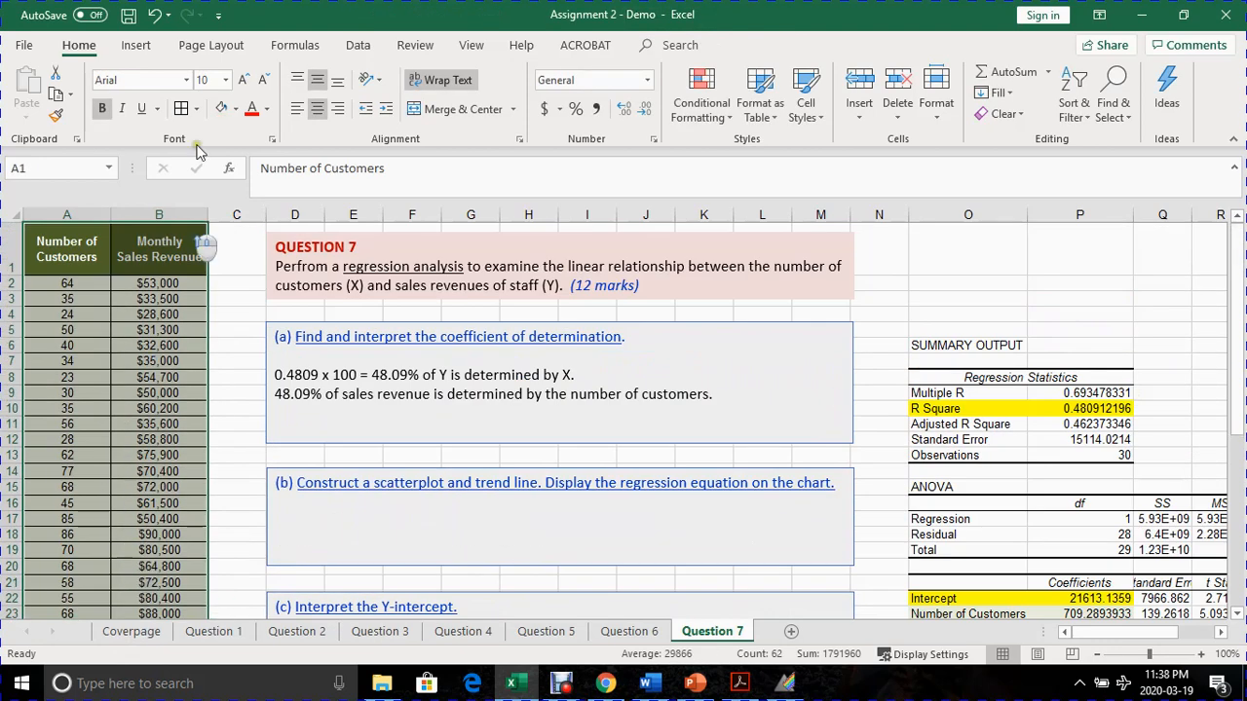
{"action": "left_click", "coordinate": [138, 48]}
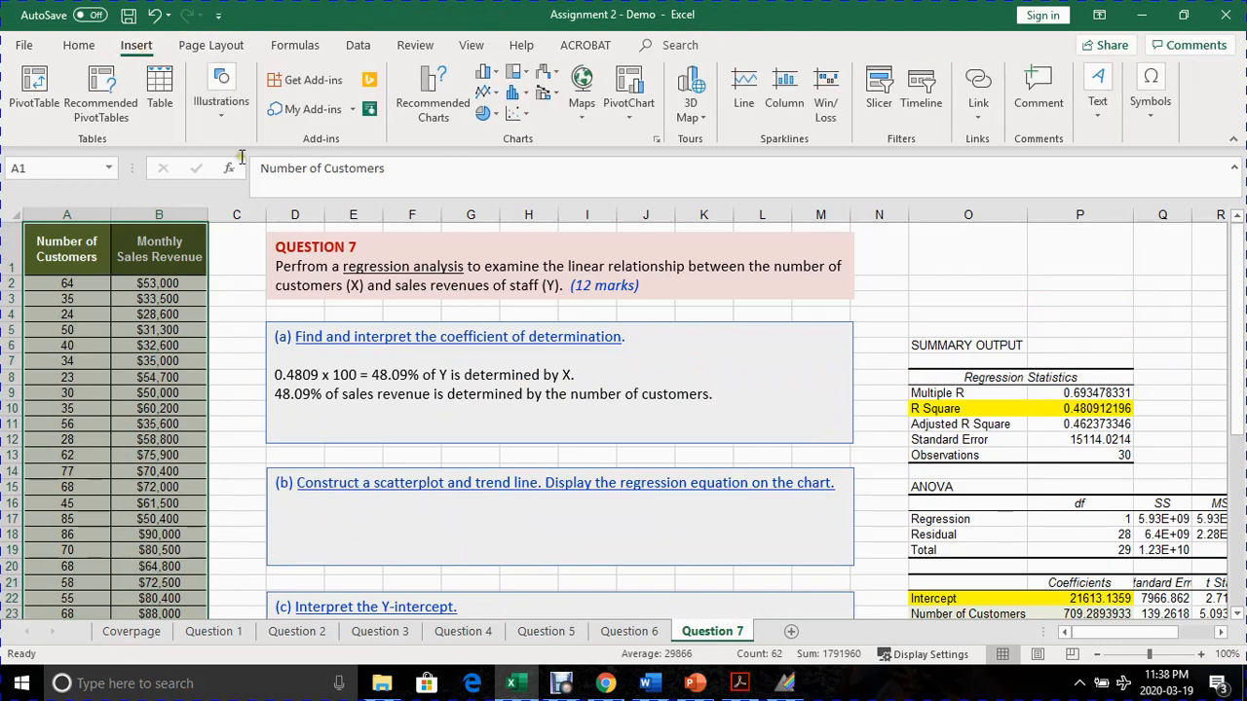
{"action": "left_click", "coordinate": [517, 115]}
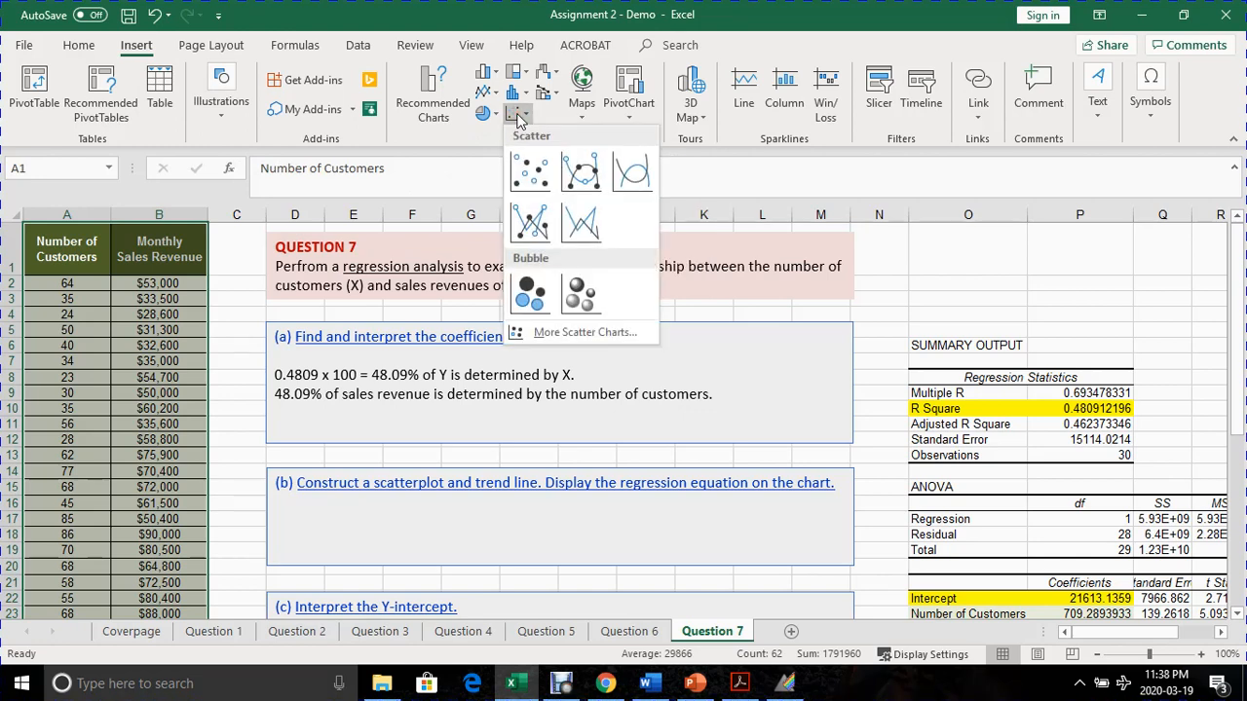
{"action": "left_click", "coordinate": [530, 173]}
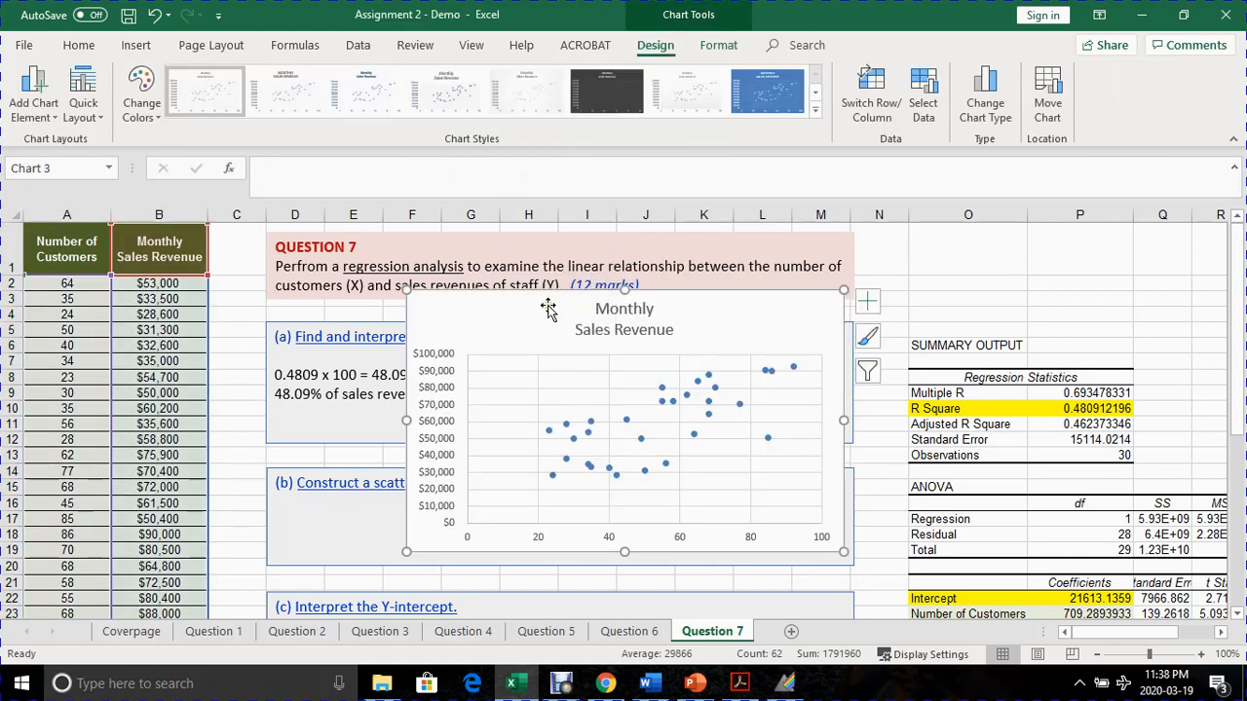
- Move the scatter chart off the answer boxes to the empty area below the regression coefficients table
{"action": "scroll", "coordinate": [760, 540], "scroll_direction": "down", "scroll_amount": 4}
{"action": "scroll", "coordinate": [769, 563], "scroll_direction": "down", "scroll_amount": 1}
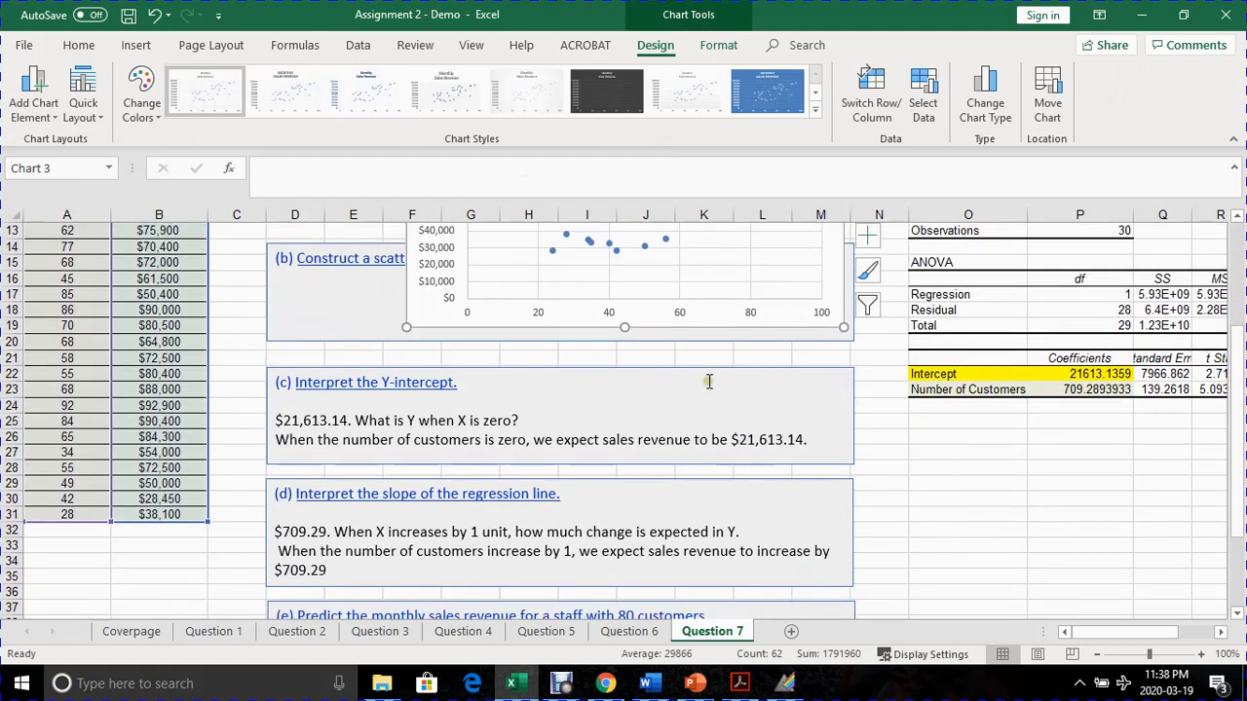
{"action": "scroll", "coordinate": [692, 375], "scroll_direction": "up", "scroll_amount": 3}
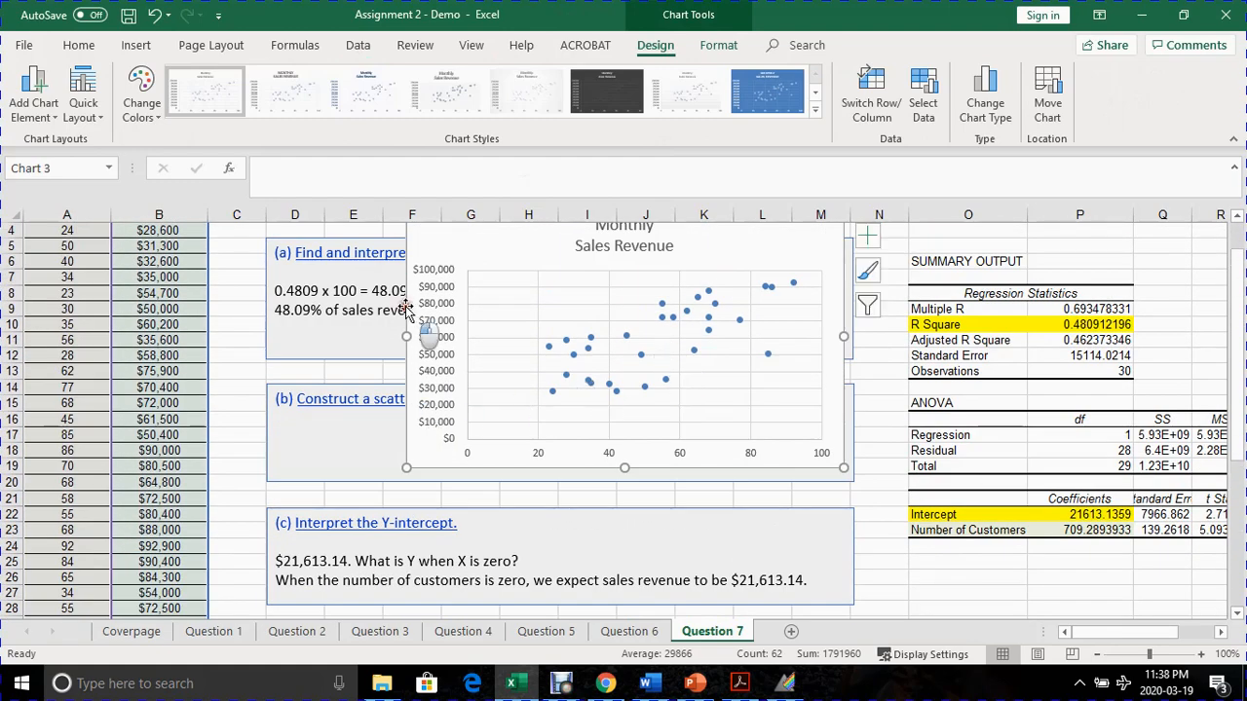
{"action": "left_click_drag", "start_coordinate": [419, 325], "coordinate": [730, 496]}
{"action": "scroll", "coordinate": [726, 497], "scroll_direction": "down", "scroll_amount": 3}
{"action": "scroll", "coordinate": [725, 497], "scroll_direction": "down", "scroll_amount": 1}
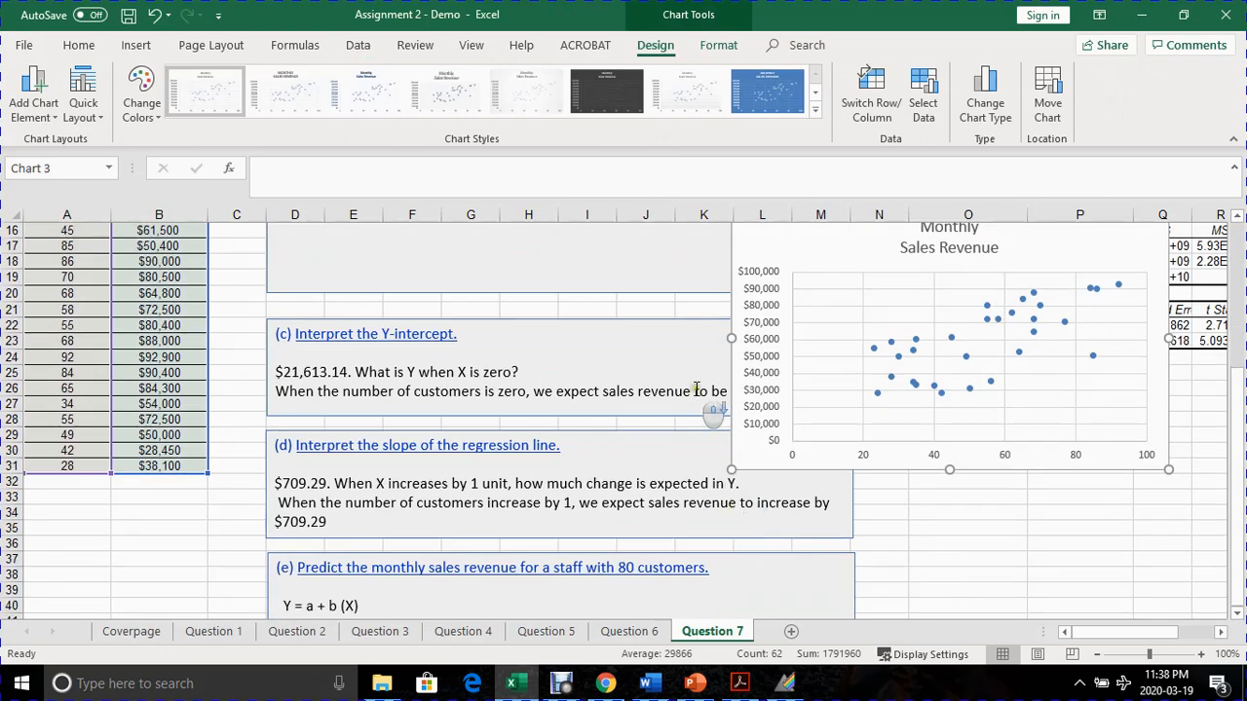
{"action": "left_click_drag", "start_coordinate": [736, 357], "coordinate": [908, 525]}
- Add a linear trendline to the scatter chart's data series and display its equation on the chart
{"action": "left_click", "coordinate": [1225, 633]}
{"action": "left_click", "coordinate": [1225, 633]}
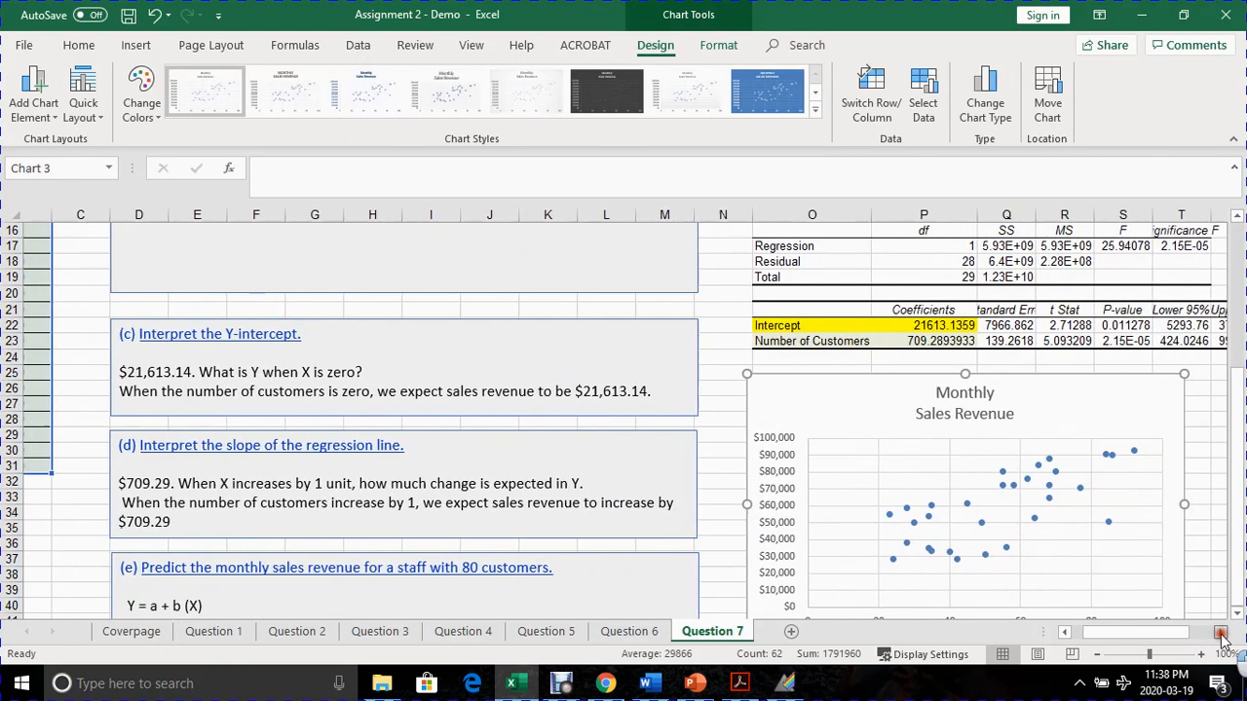
{"action": "left_click", "coordinate": [1225, 634]}
{"action": "left_click", "coordinate": [1225, 633]}
{"action": "left_click", "coordinate": [1224, 633]}
{"action": "scroll", "coordinate": [835, 541], "scroll_direction": "down", "scroll_amount": 1}
{"action": "scroll", "coordinate": [835, 541], "scroll_direction": "down", "scroll_amount": 1}
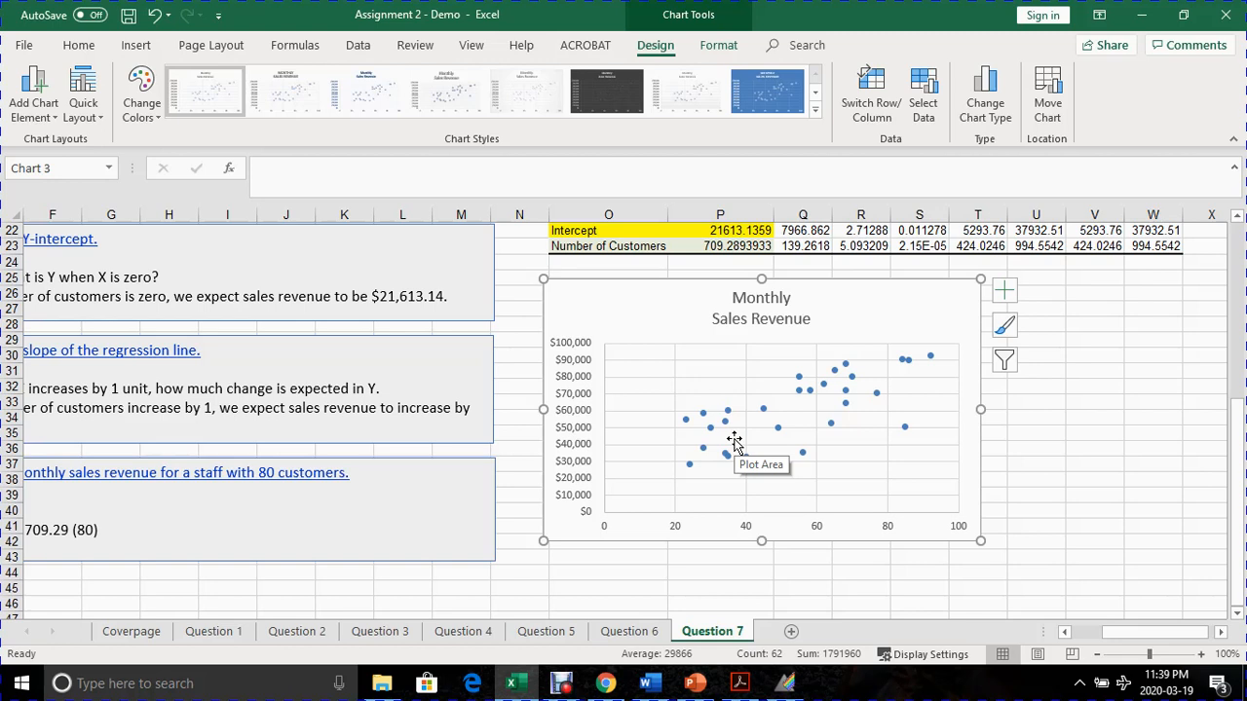
{"action": "right_click", "coordinate": [688, 466]}
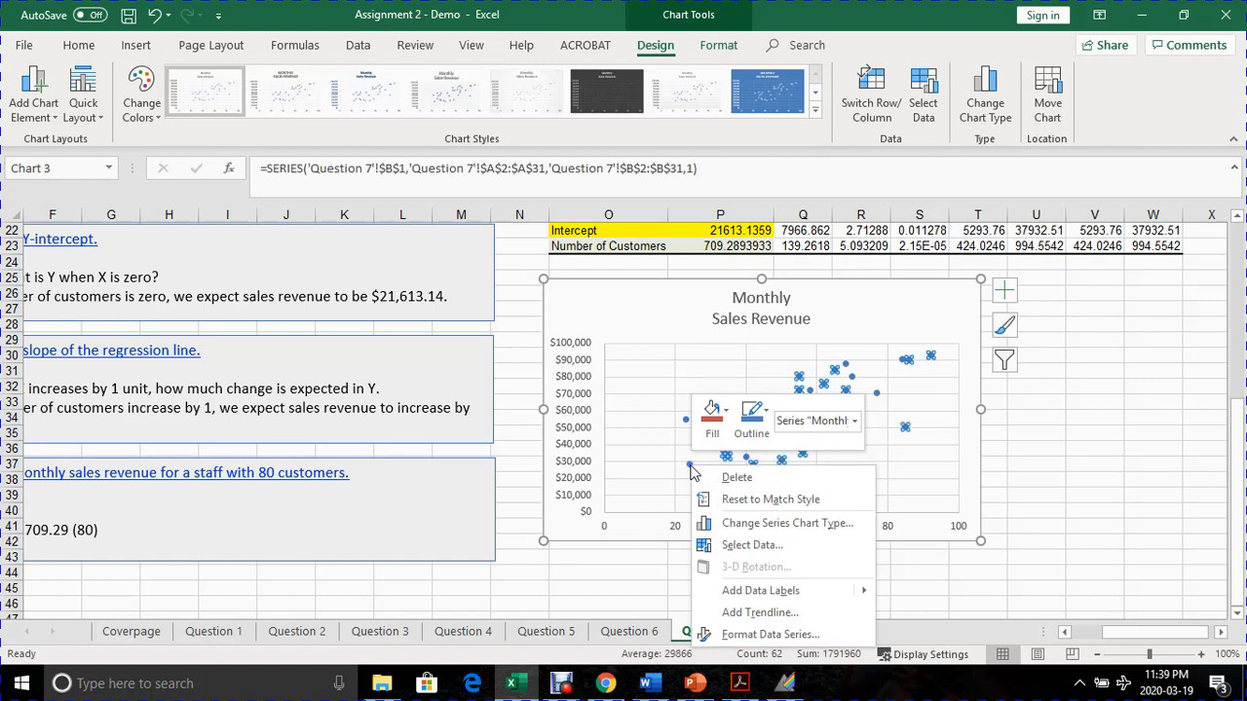
{"action": "left_click", "coordinate": [761, 613]}
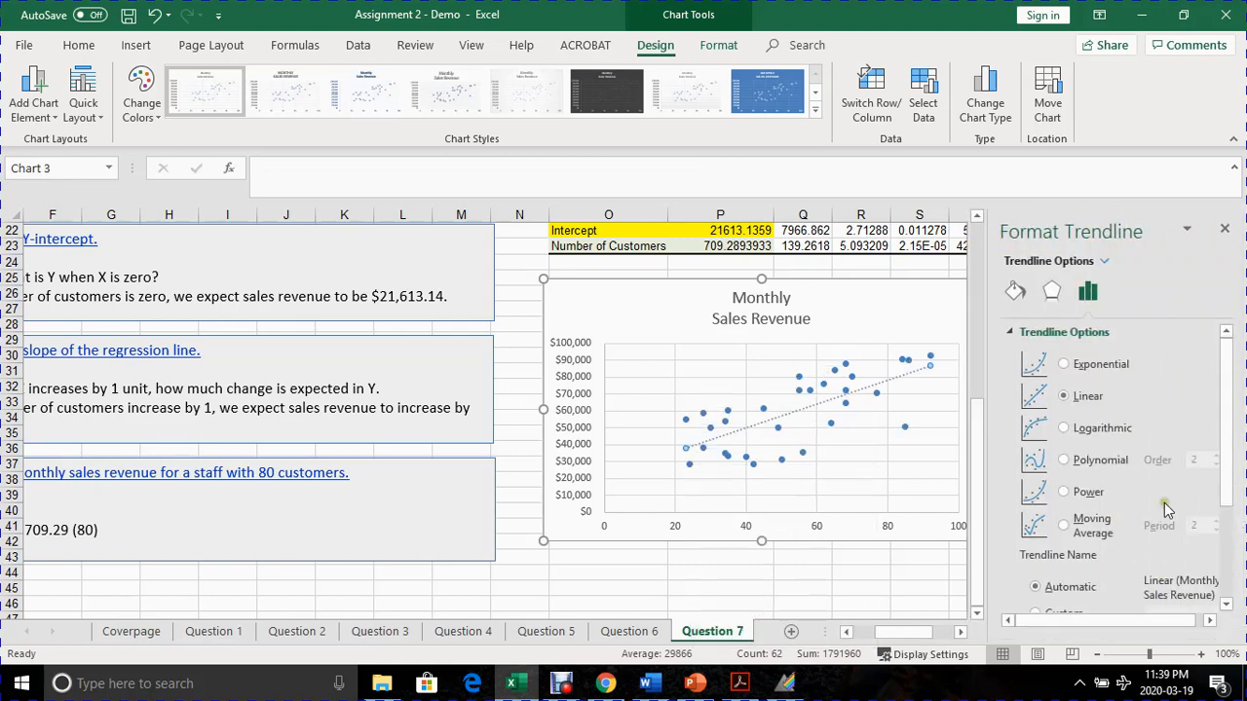
{"action": "left_click_drag", "start_coordinate": [1224, 405], "coordinate": [1241, 503]}
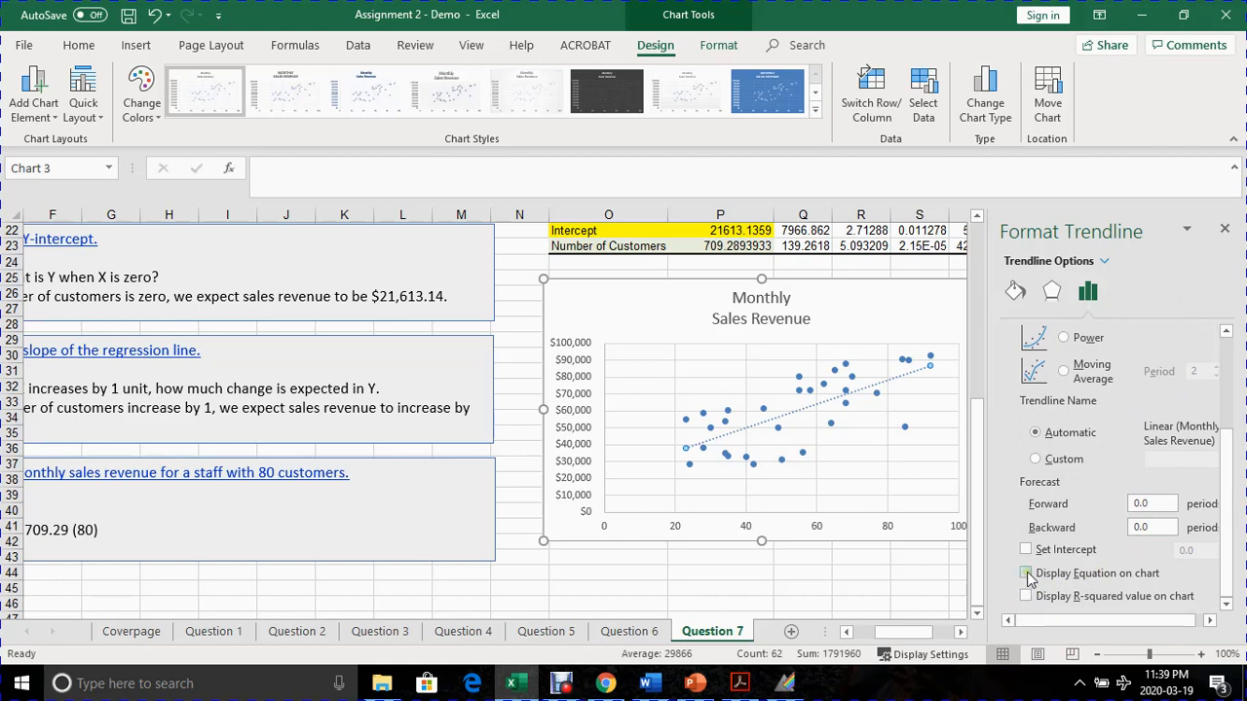
{"action": "left_click", "coordinate": [1026, 574]}
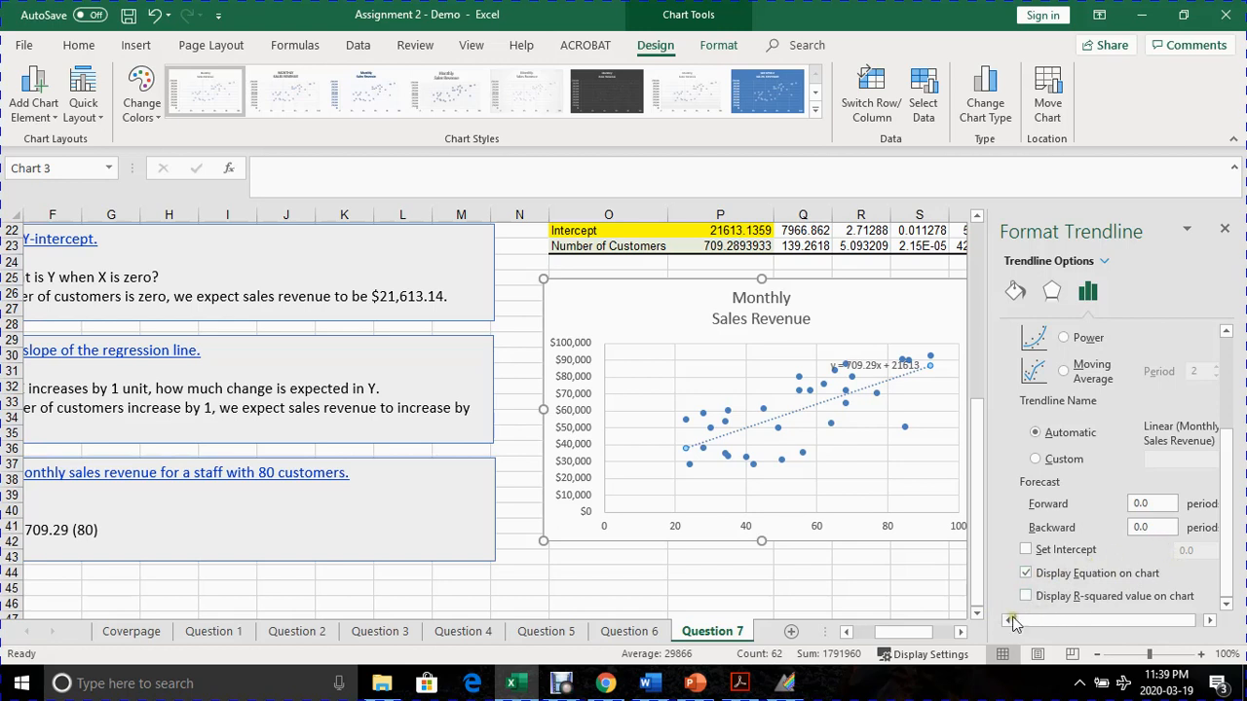
{"action": "left_click", "coordinate": [1227, 231]}
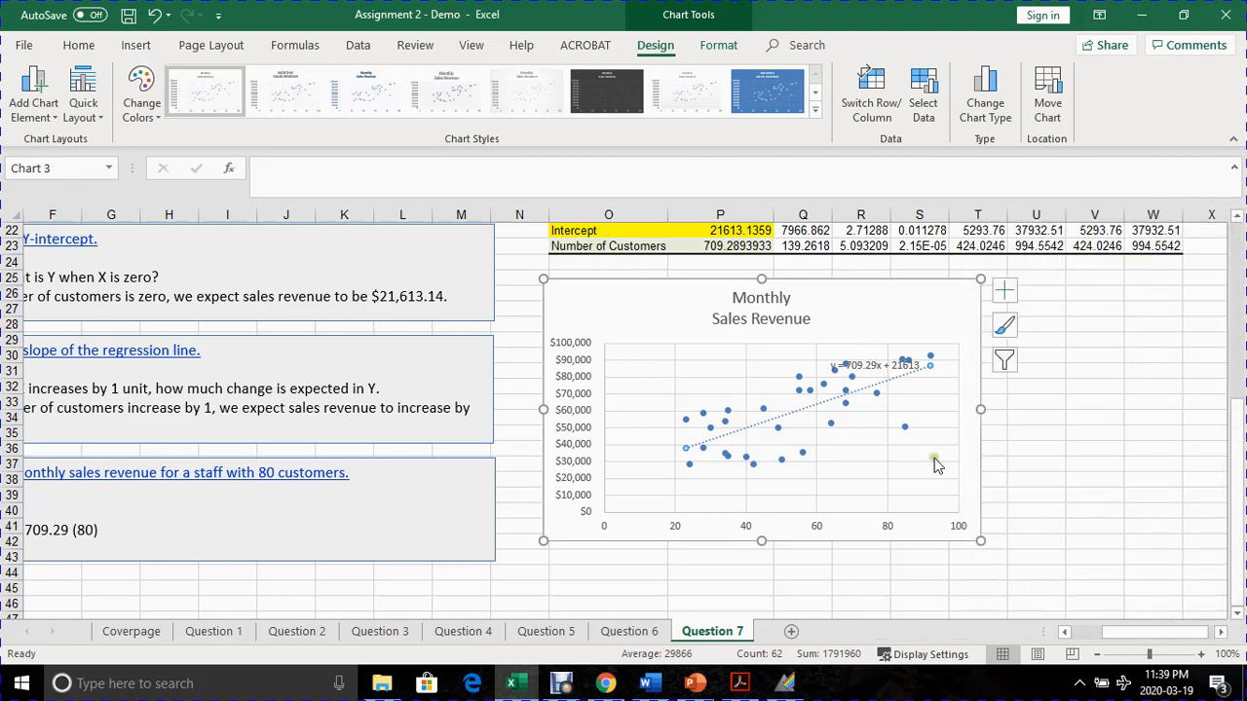
{"action": "left_click", "coordinate": [1036, 453]}
- Move the trendline equation label to the empty plot area near the vertical axis, clear of the data points
{"action": "scroll", "coordinate": [920, 490], "scroll_direction": "up", "scroll_amount": 1}
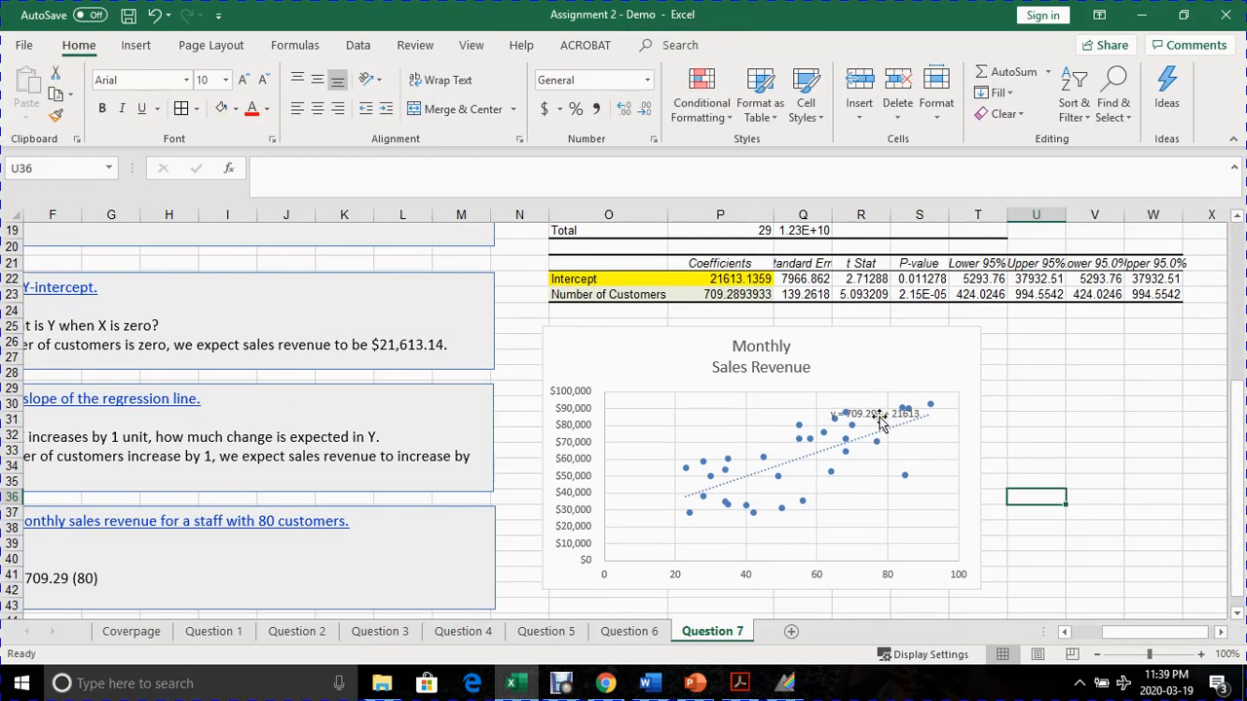
{"action": "left_click", "coordinate": [872, 416]}
{"action": "left_click_drag", "start_coordinate": [870, 422], "coordinate": [698, 447]}
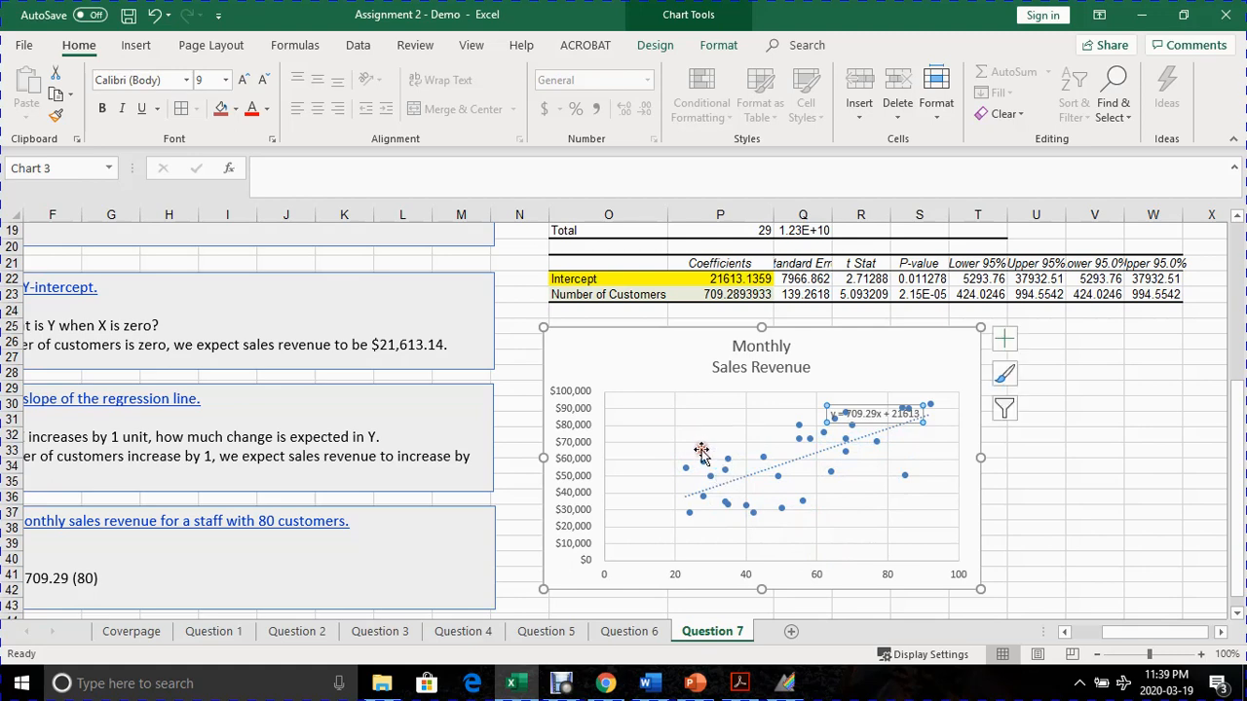
{"action": "left_click", "coordinate": [649, 493]}
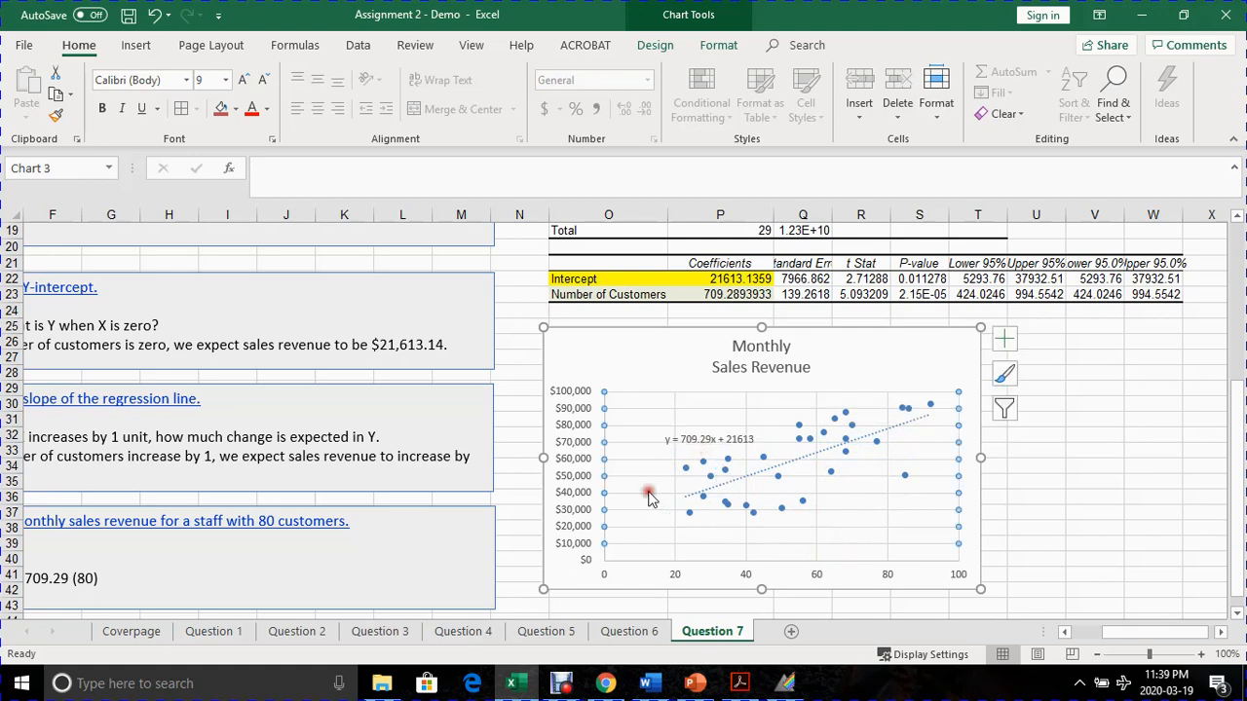
{"action": "left_click", "coordinate": [693, 467]}
{"action": "scroll", "coordinate": [682, 472], "scroll_direction": "down", "scroll_amount": 2}
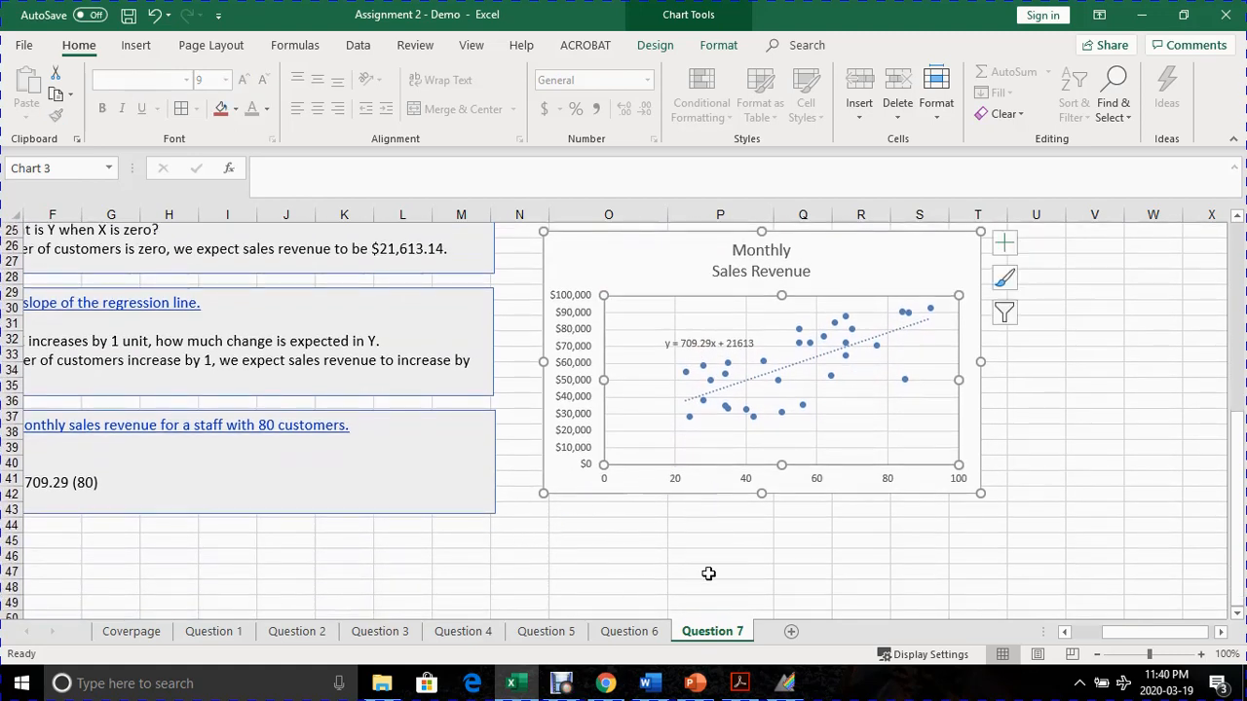
{"action": "left_click_drag", "start_coordinate": [1110, 632], "coordinate": [1057, 626]}
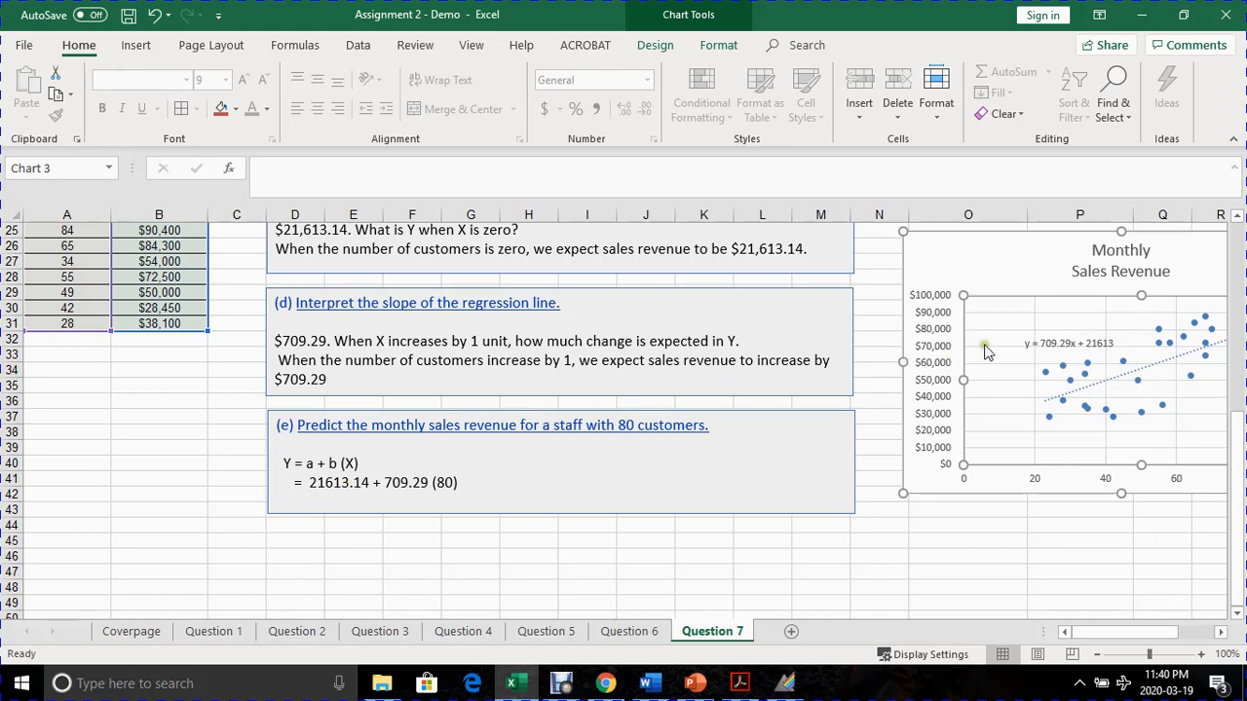
{"action": "left_click", "coordinate": [1056, 336]}
{"action": "left_click_drag", "start_coordinate": [1033, 338], "coordinate": [991, 359]}
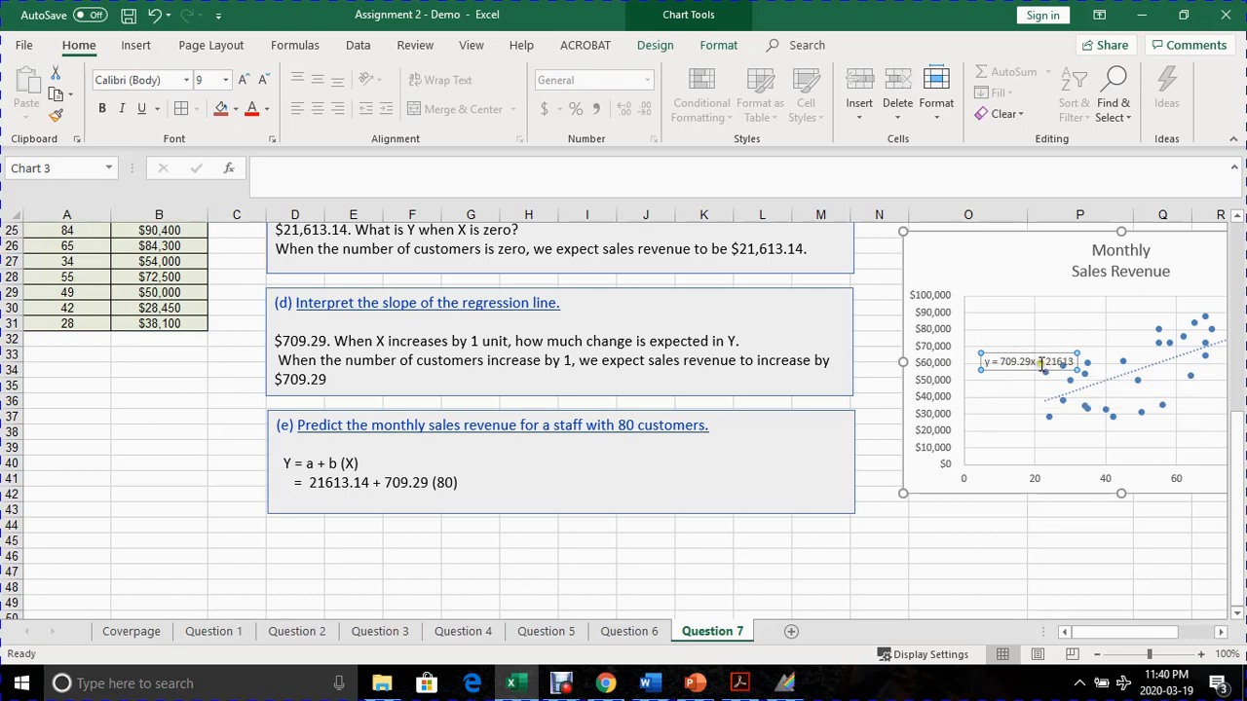
{"action": "left_click_drag", "start_coordinate": [1055, 363], "coordinate": [1022, 351]}
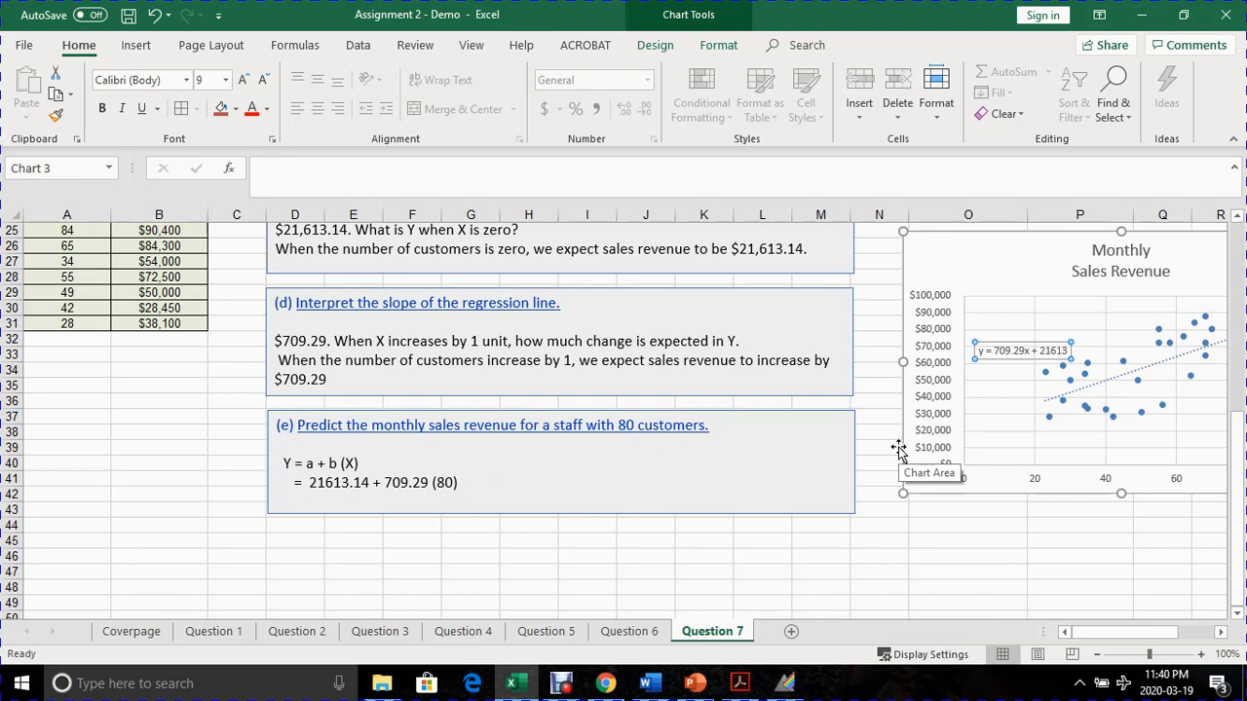
{"action": "scroll", "coordinate": [604, 468], "scroll_direction": "up", "scroll_amount": 6}
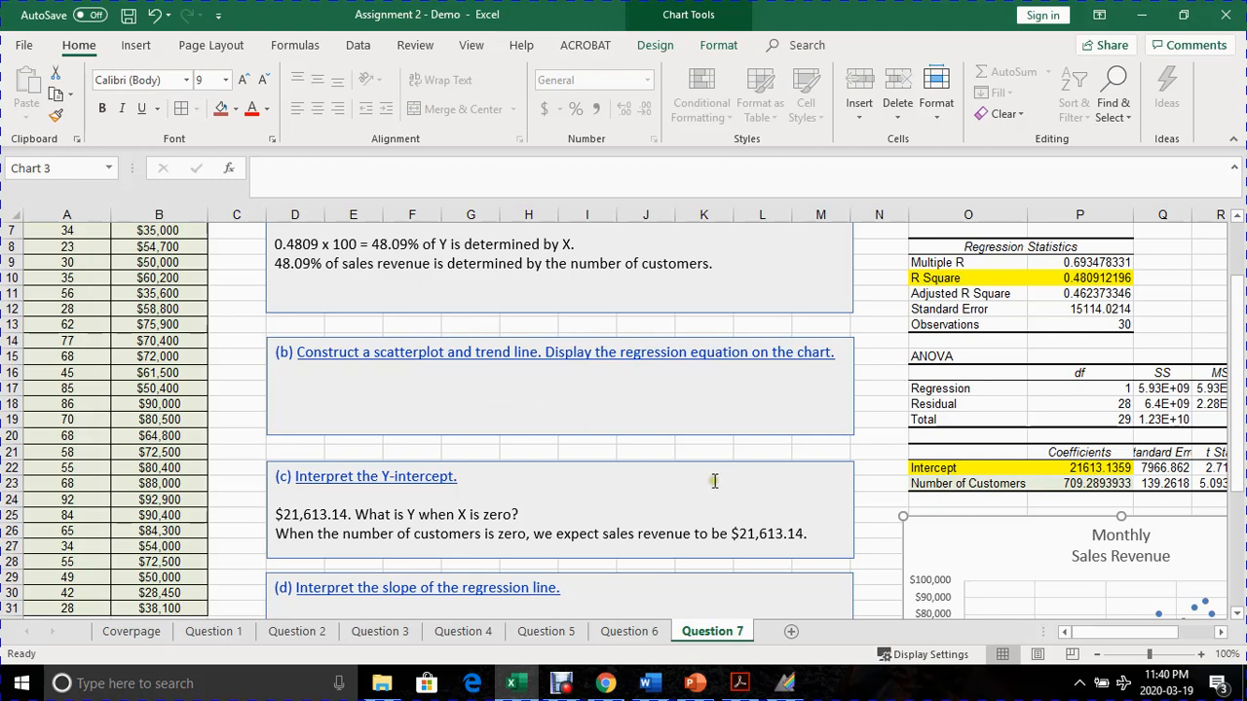
{"action": "scroll", "coordinate": [586, 416], "scroll_direction": "up", "scroll_amount": 2}
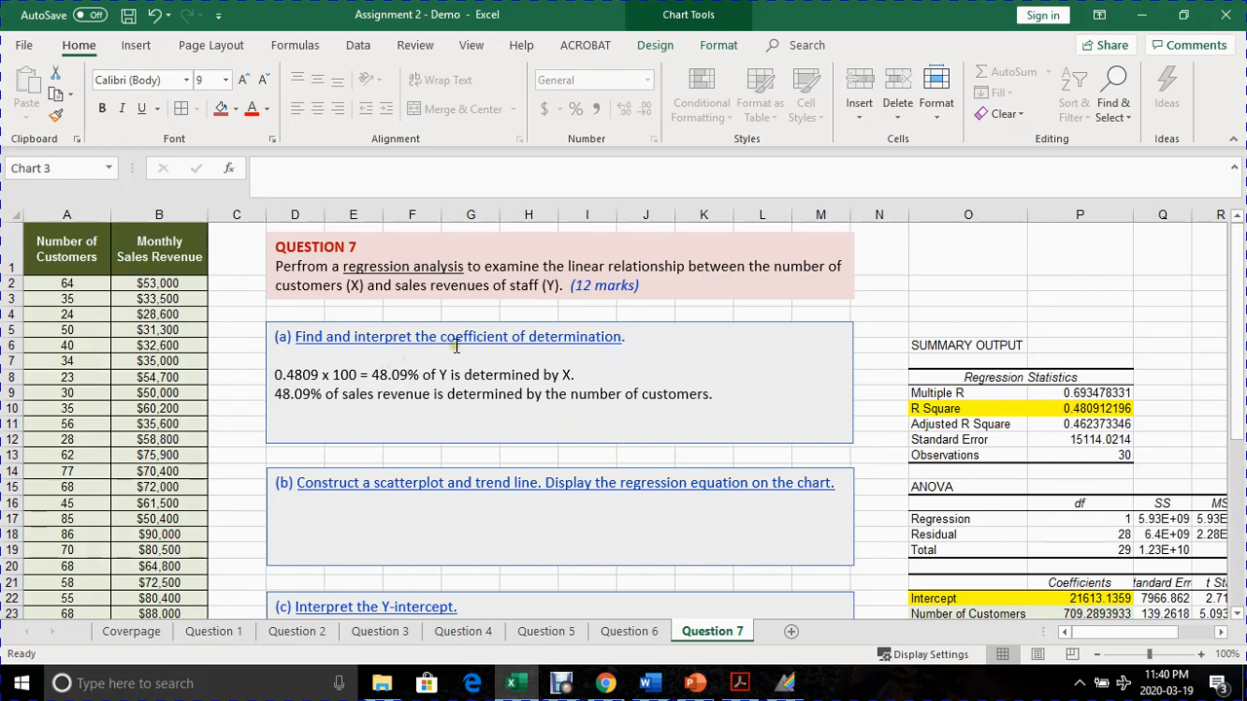
{"action": "scroll", "coordinate": [546, 384], "scroll_direction": "down", "scroll_amount": 2}
{"action": "scroll", "coordinate": [546, 384], "scroll_direction": "down", "scroll_amount": 3}
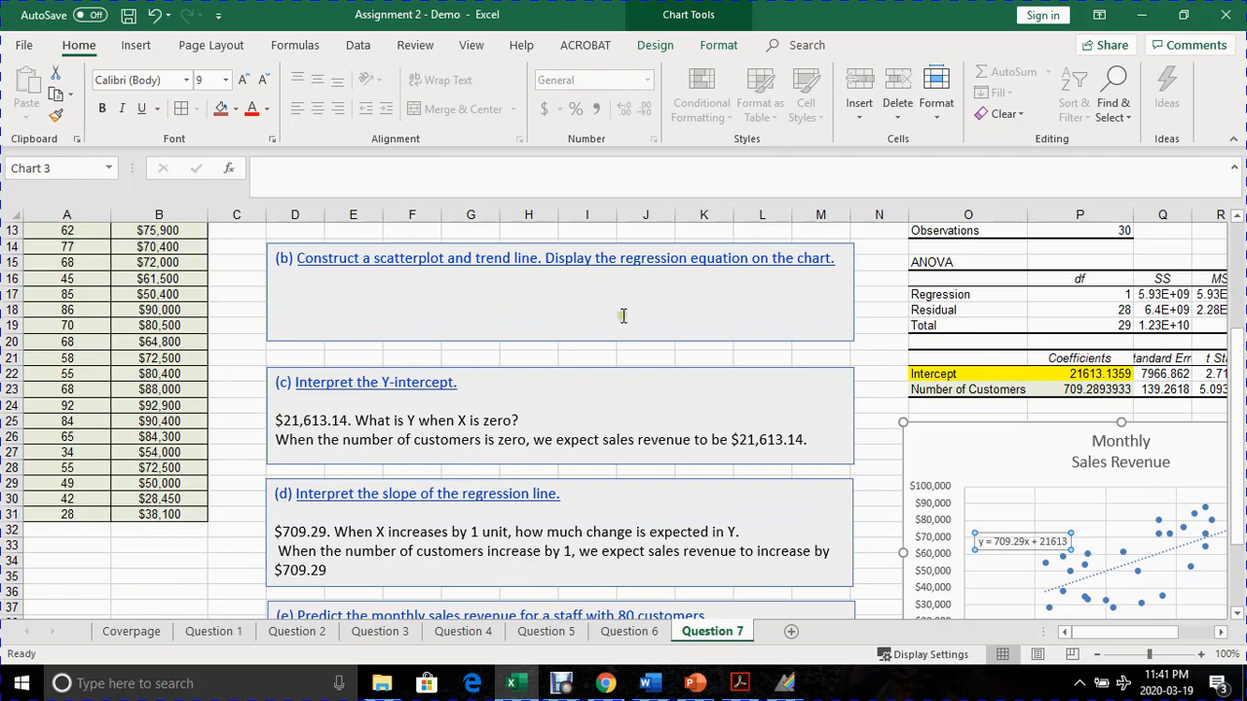
- Fit the first Lower 95% column to its contents and widen the adjacent Upper 95% column in the regression coefficients table
{"action": "scroll", "coordinate": [650, 350], "scroll_direction": "down", "scroll_amount": 2}
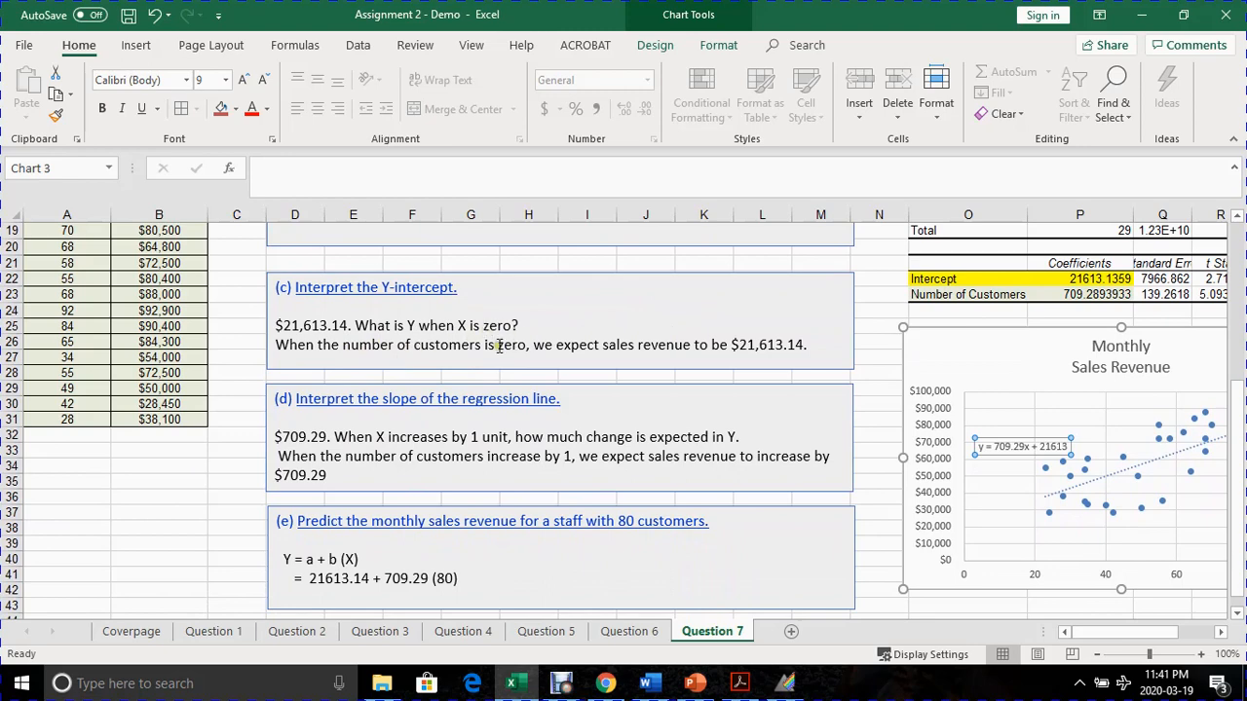
{"action": "scroll", "coordinate": [405, 388], "scroll_direction": "down", "scroll_amount": 1}
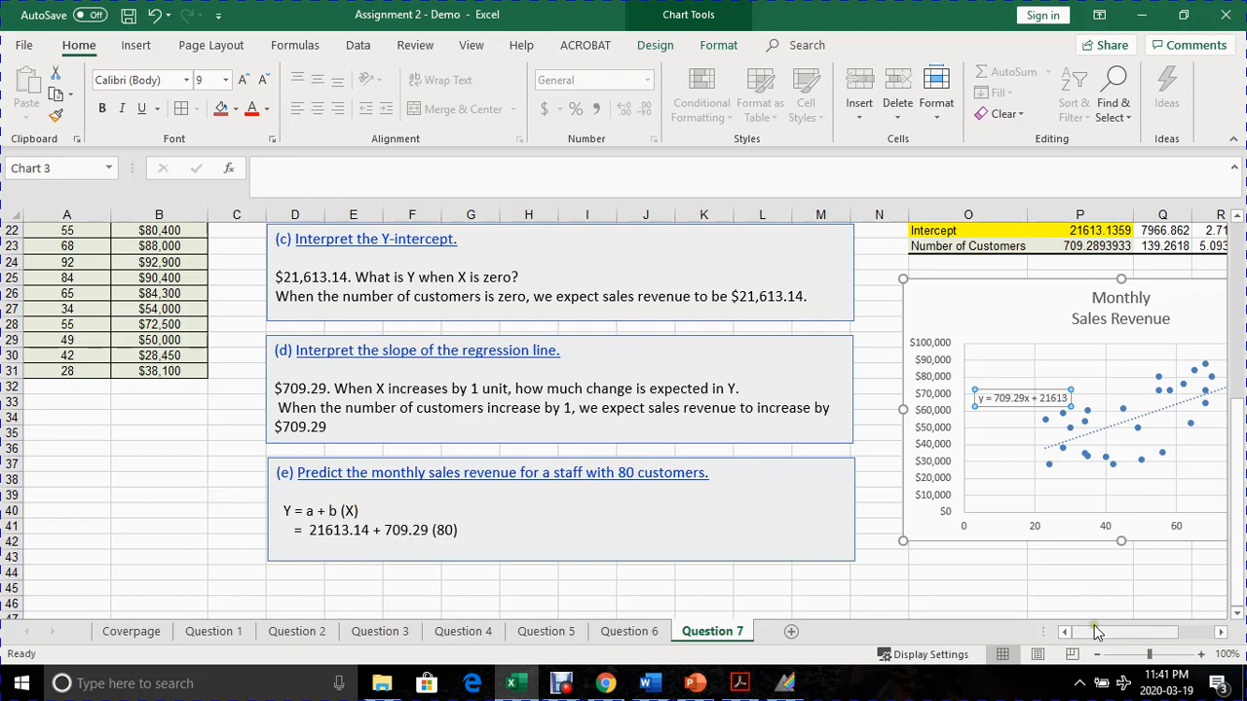
{"action": "left_click_drag", "start_coordinate": [1094, 631], "coordinate": [1120, 632]}
{"action": "scroll", "coordinate": [996, 551], "scroll_direction": "up", "scroll_amount": 2}
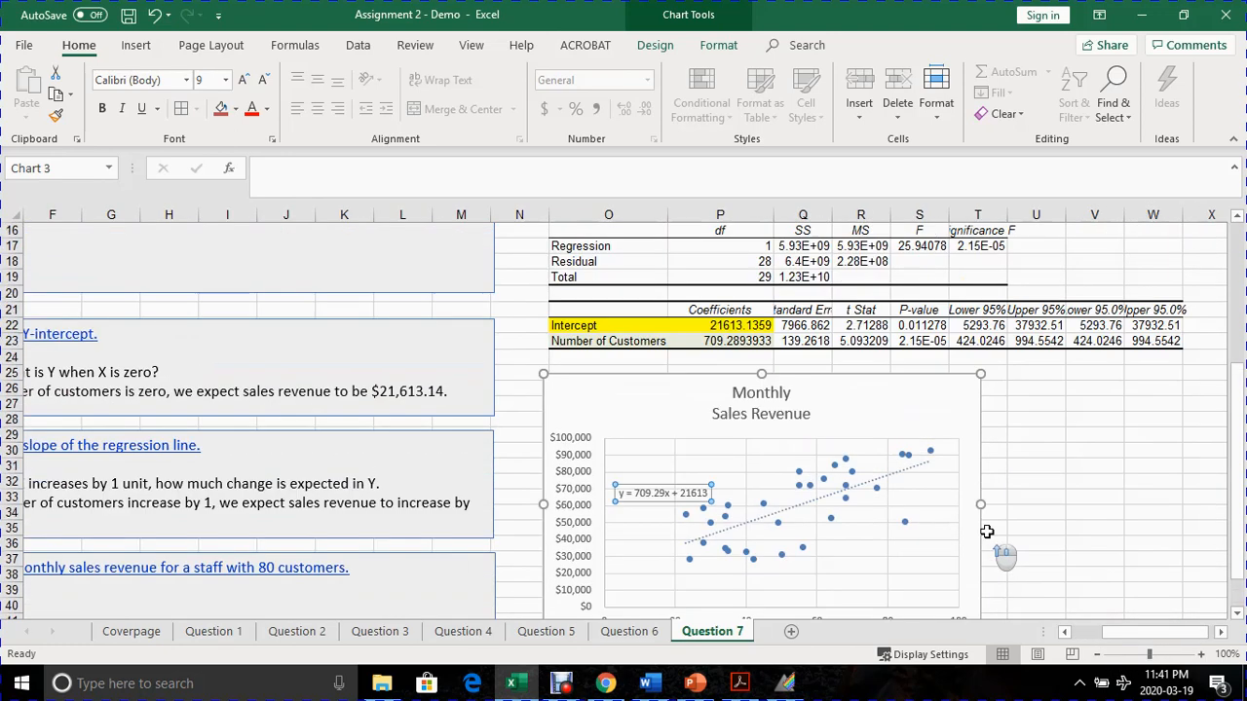
{"action": "scroll", "coordinate": [1038, 402], "scroll_direction": "up", "scroll_amount": 1}
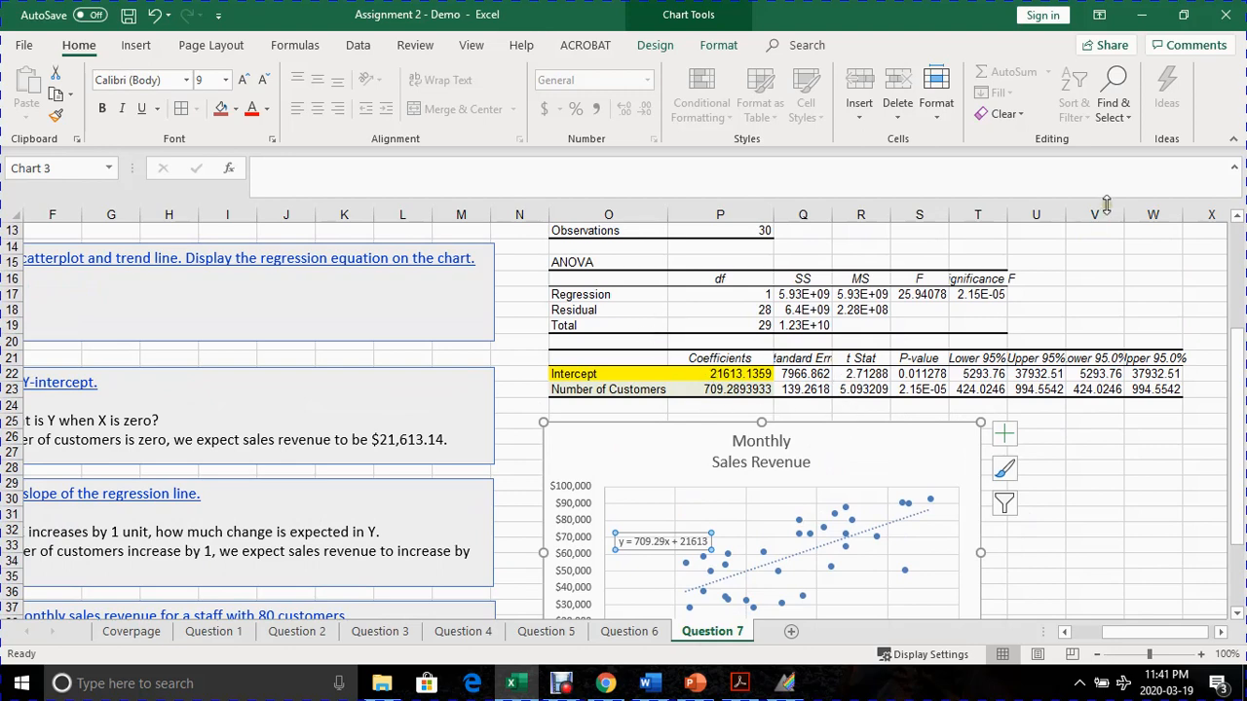
{"action": "double_click", "coordinate": [1008, 217]}
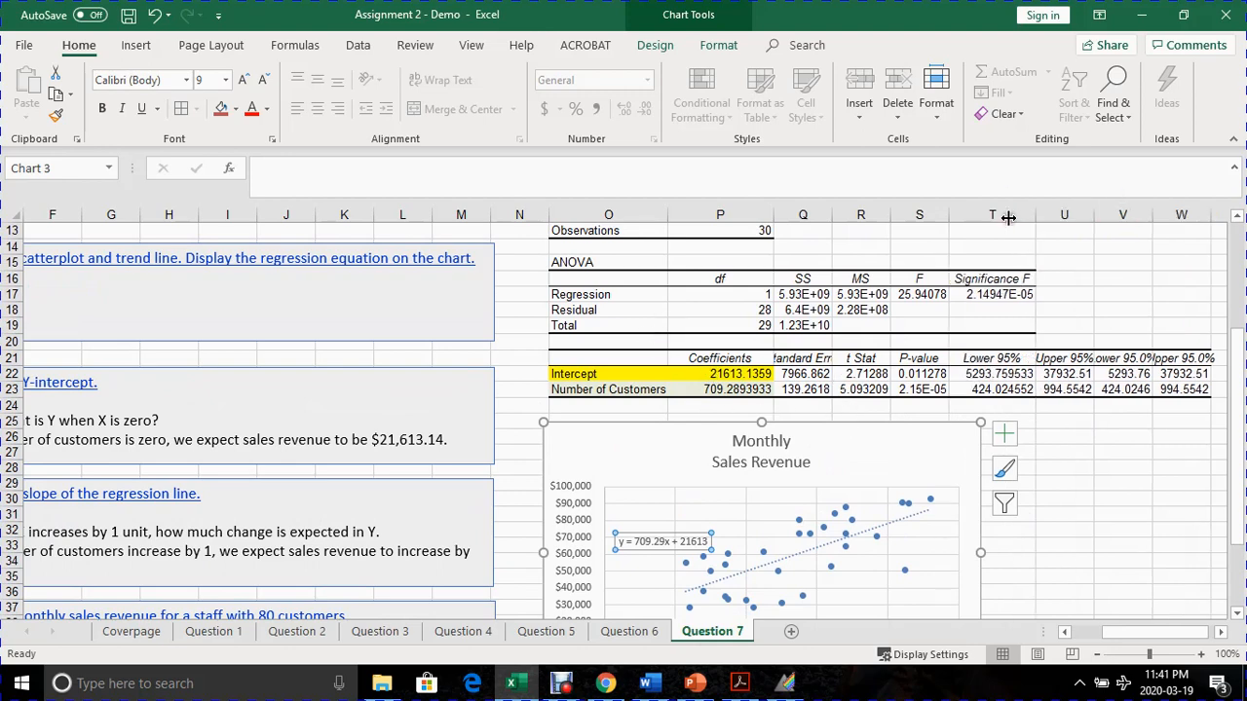
{"action": "left_click_drag", "start_coordinate": [1090, 208], "coordinate": [1136, 210]}
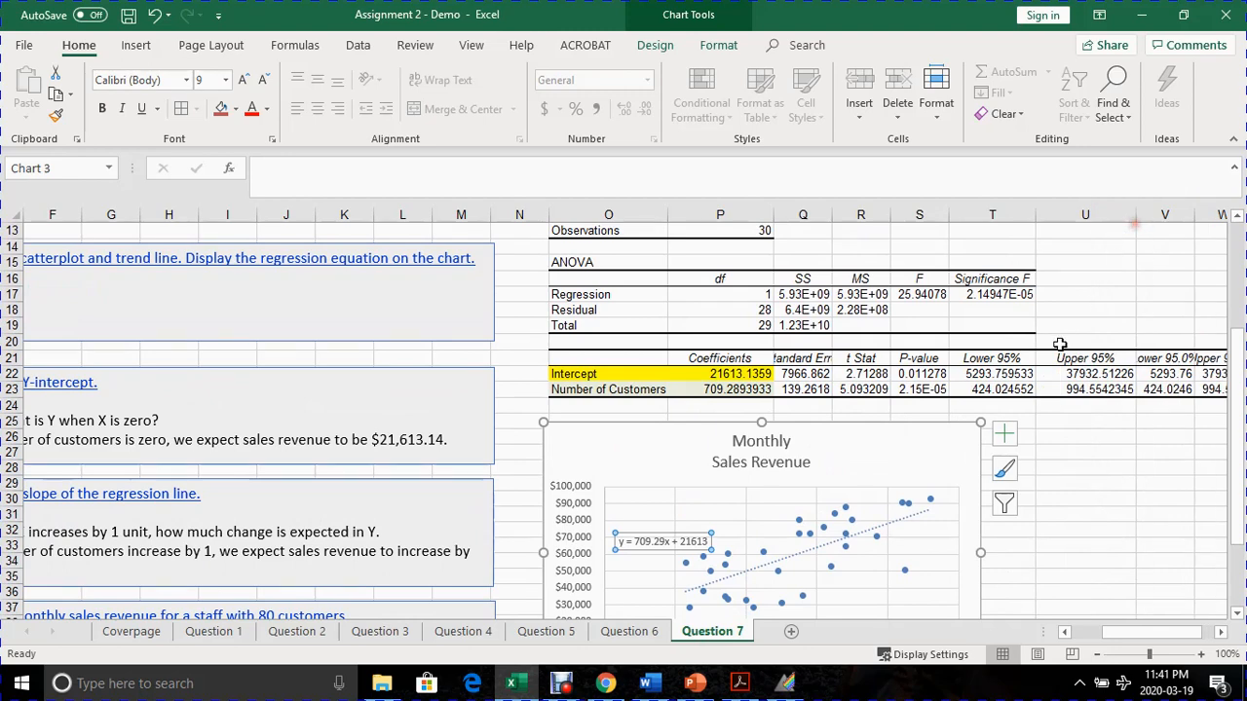
- Examine the intercept's coefficient and its lower and upper 95% confidence bounds in the regression output
{"action": "left_click", "coordinate": [694, 374]}
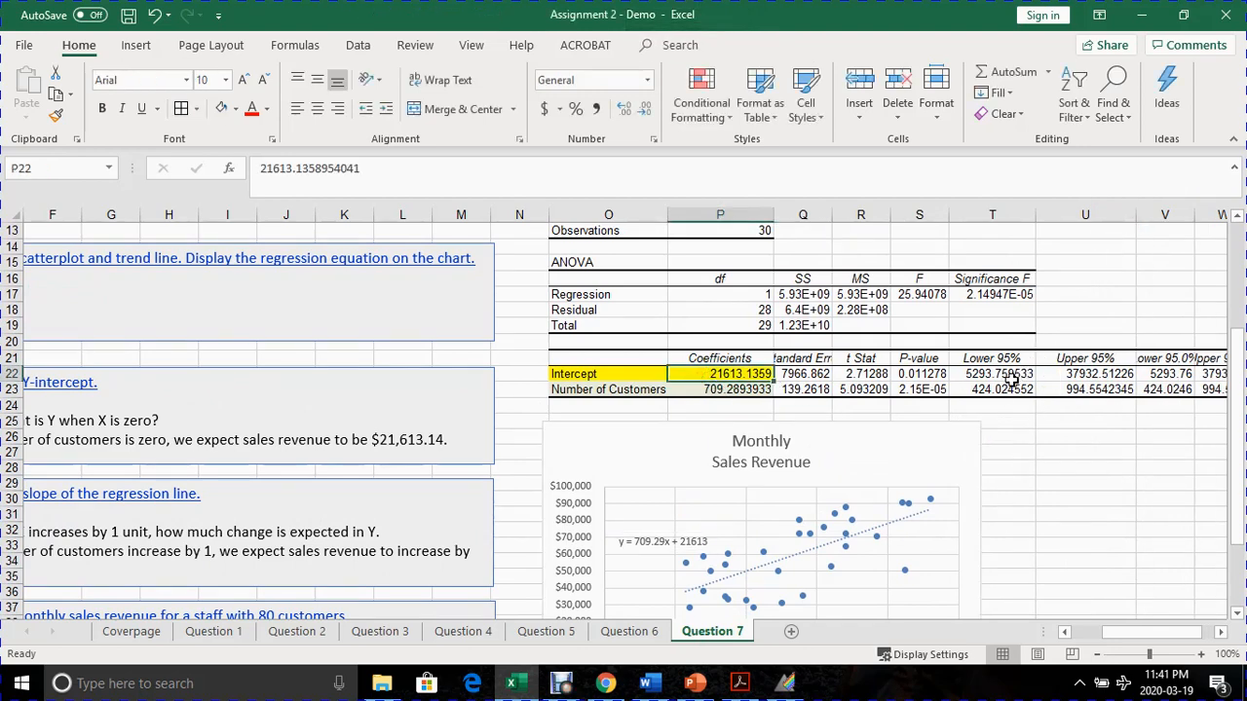
{"action": "left_click_drag", "start_coordinate": [1003, 378], "coordinate": [1053, 374]}
{"action": "left_click", "coordinate": [1129, 443]}
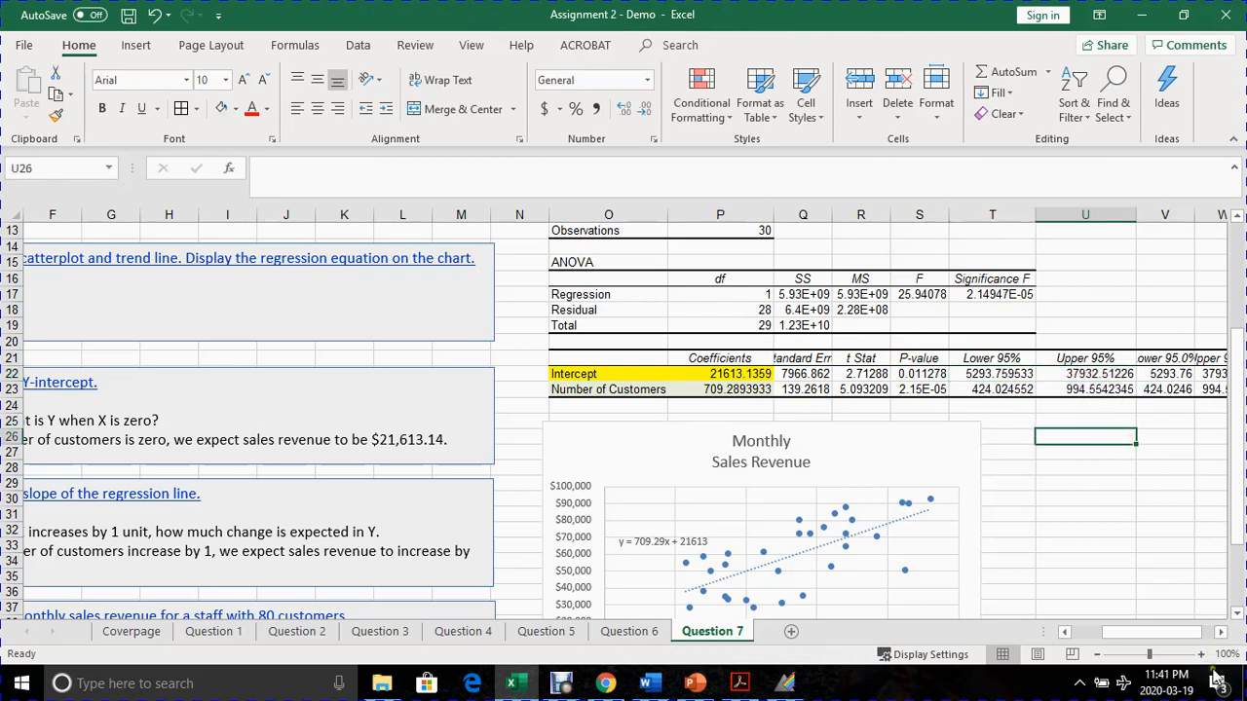
{"action": "left_click", "coordinate": [1220, 632]}
{"action": "left_click", "coordinate": [1038, 498]}
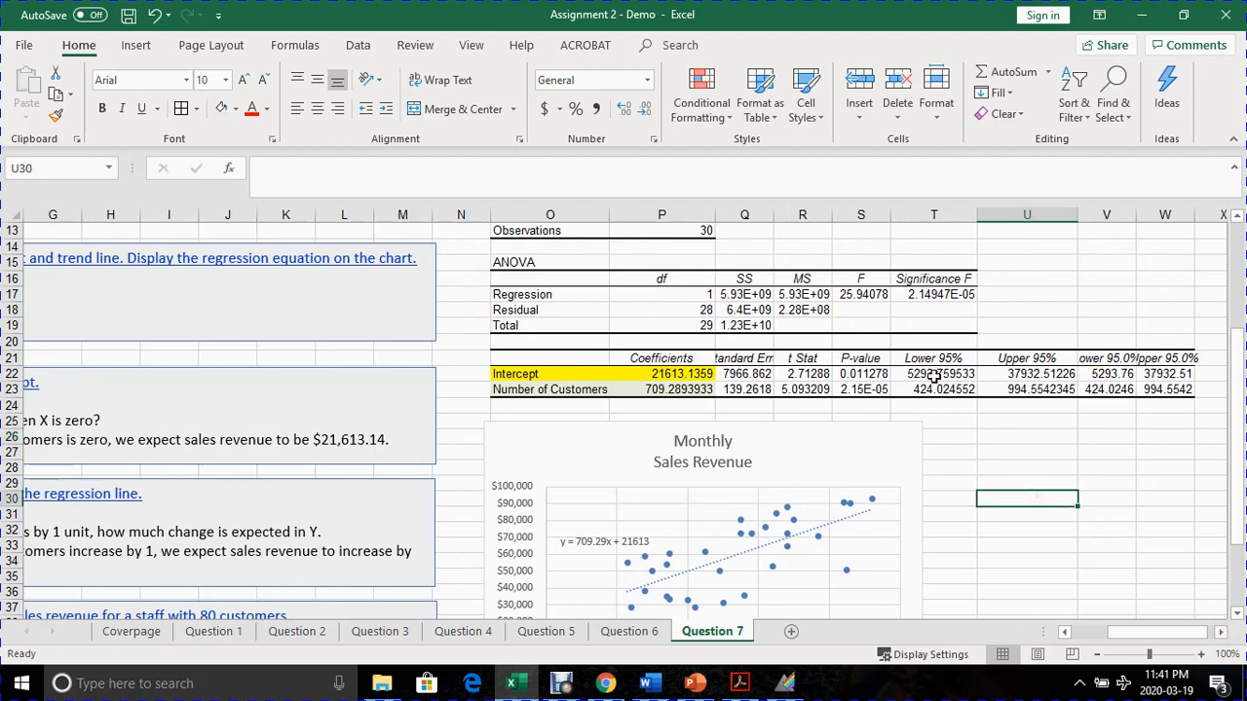
{"action": "left_click_drag", "start_coordinate": [933, 376], "coordinate": [1000, 380]}
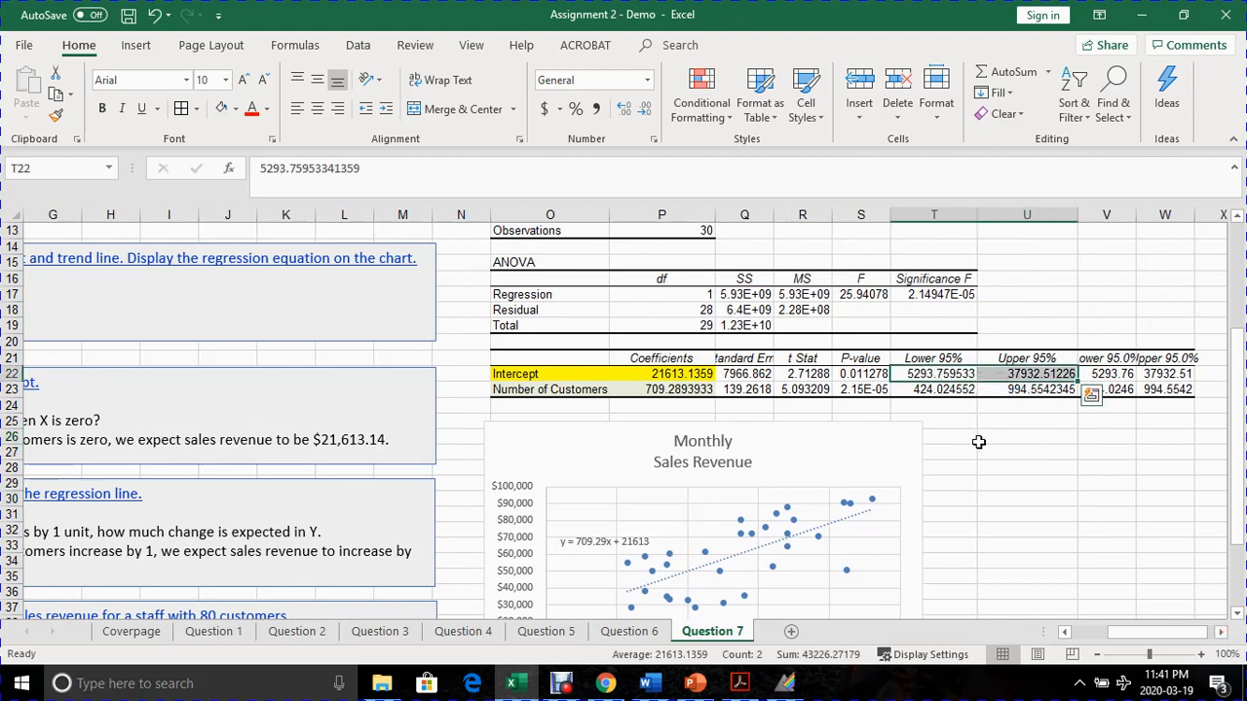
{"action": "left_click", "coordinate": [1125, 376]}
{"action": "left_click", "coordinate": [1220, 633]}
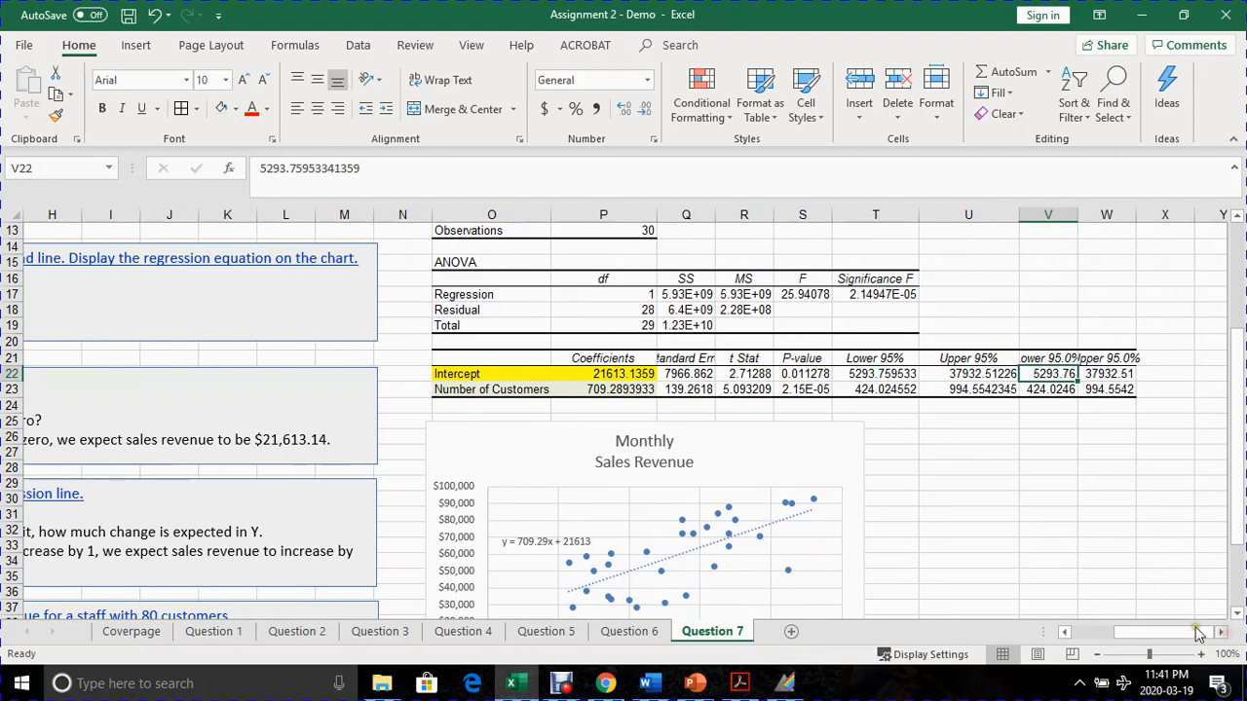
{"action": "left_click", "coordinate": [1105, 376]}
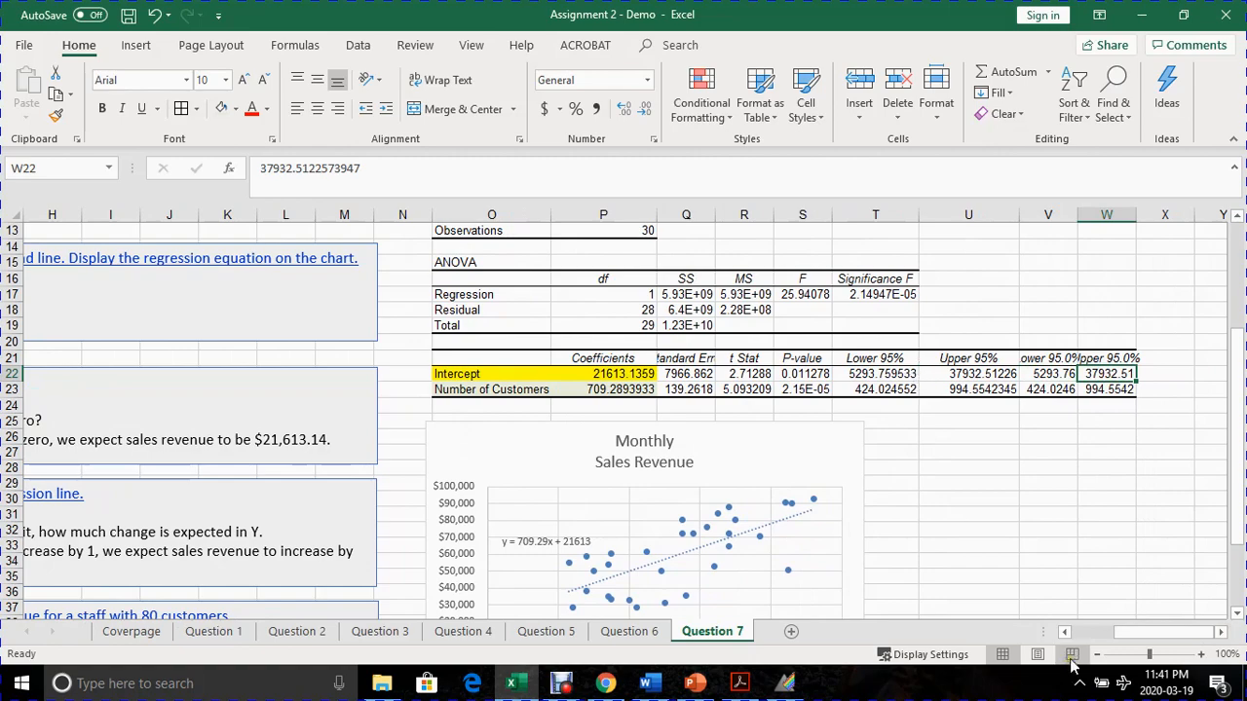
{"action": "left_click_drag", "start_coordinate": [1137, 635], "coordinate": [1114, 652]}
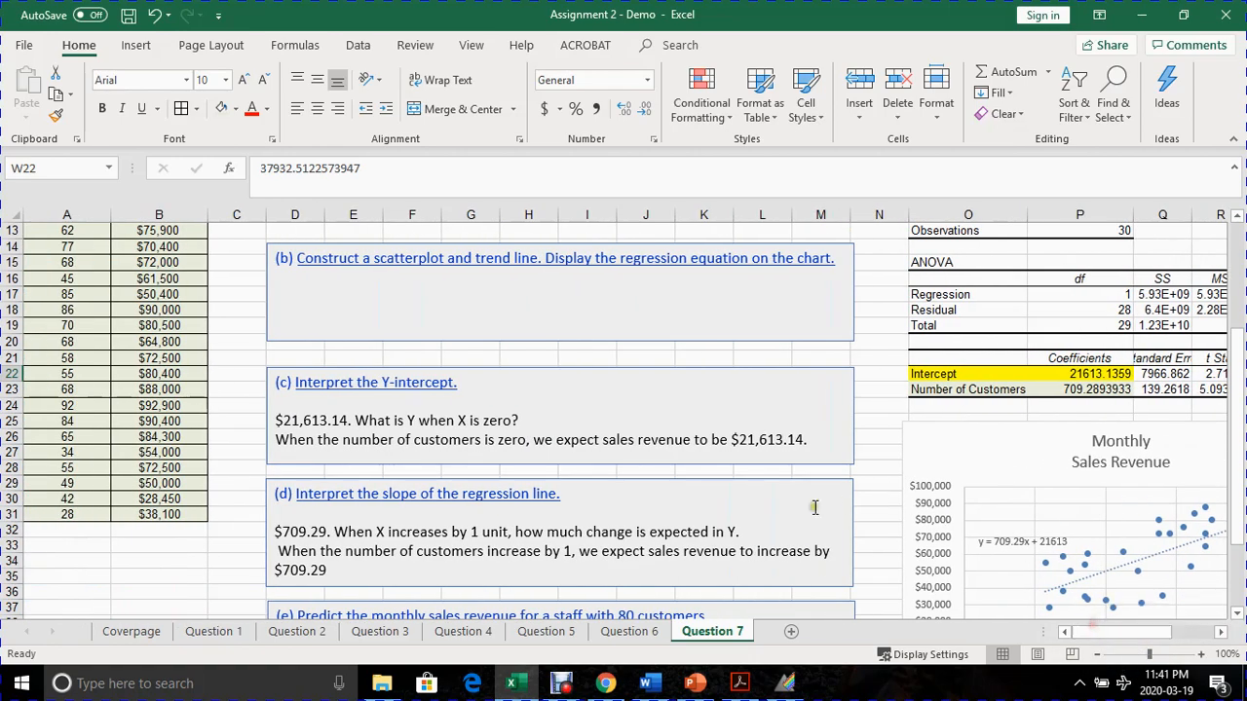
{"action": "scroll", "coordinate": [700, 485], "scroll_direction": "up", "scroll_amount": 3}
{"action": "scroll", "coordinate": [699, 485], "scroll_direction": "up", "scroll_amount": 1}
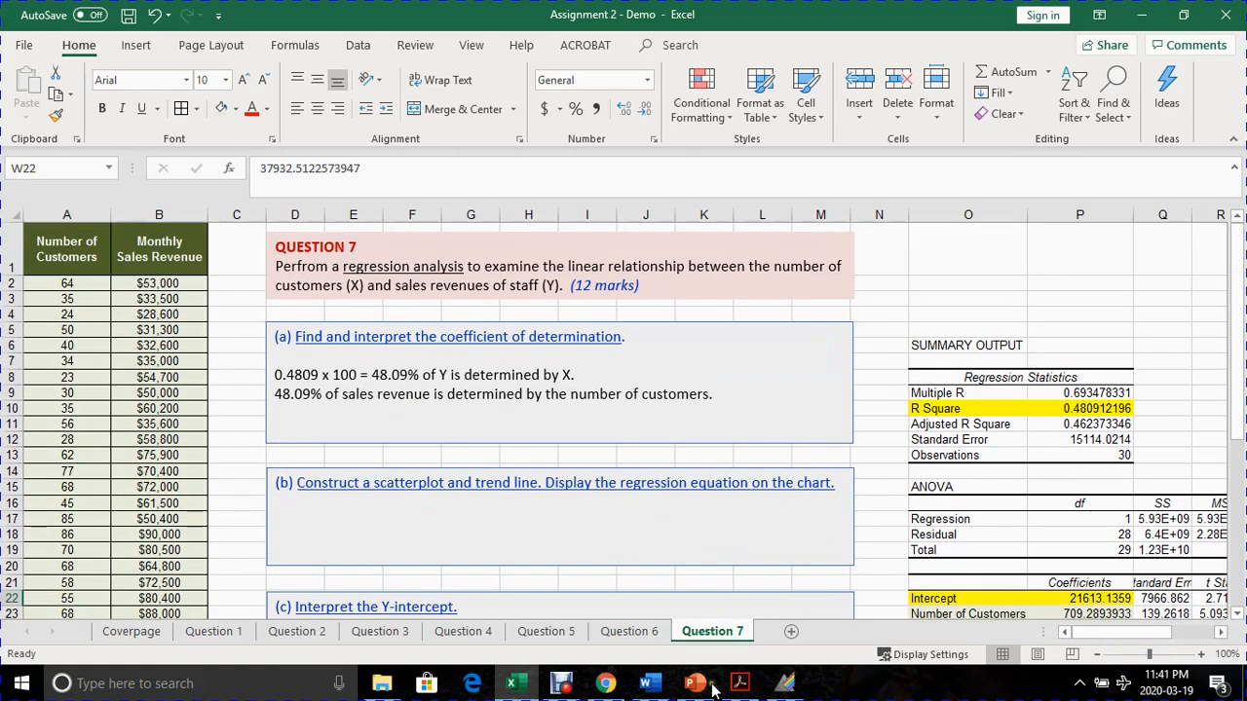
{"action": "left_click", "coordinate": [560, 684]}
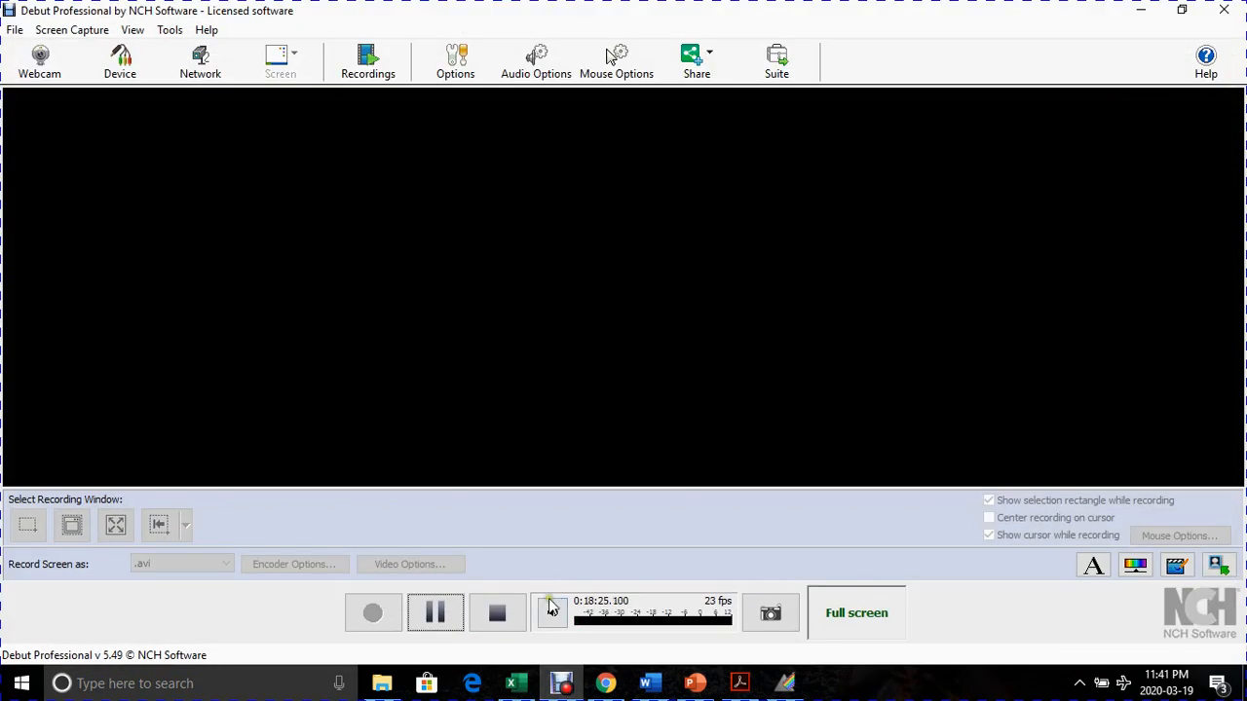